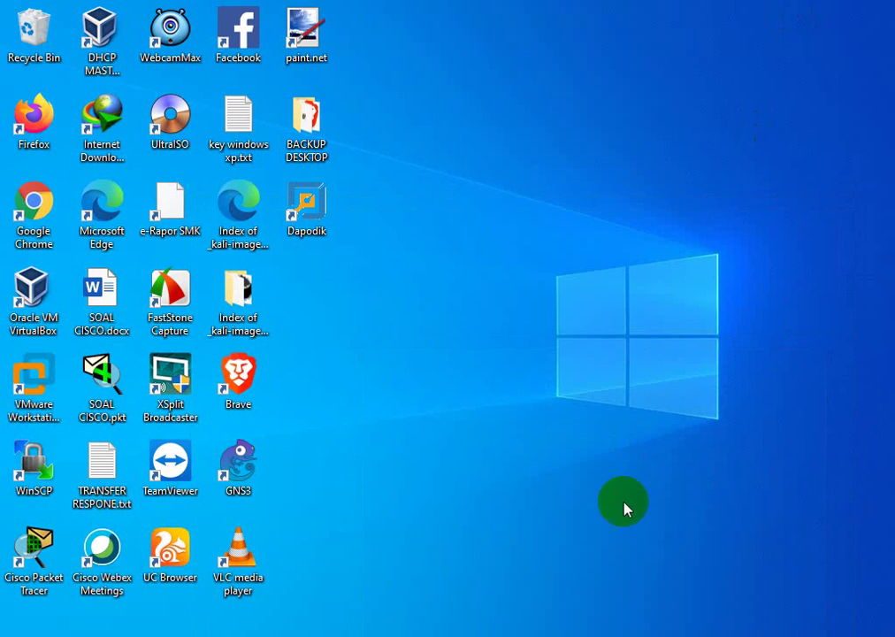
- Switch to the MATERI TLJ 2020 folder in File Explorer and select the mikrotik-6.47.1.iso file
left_click(402, 635)
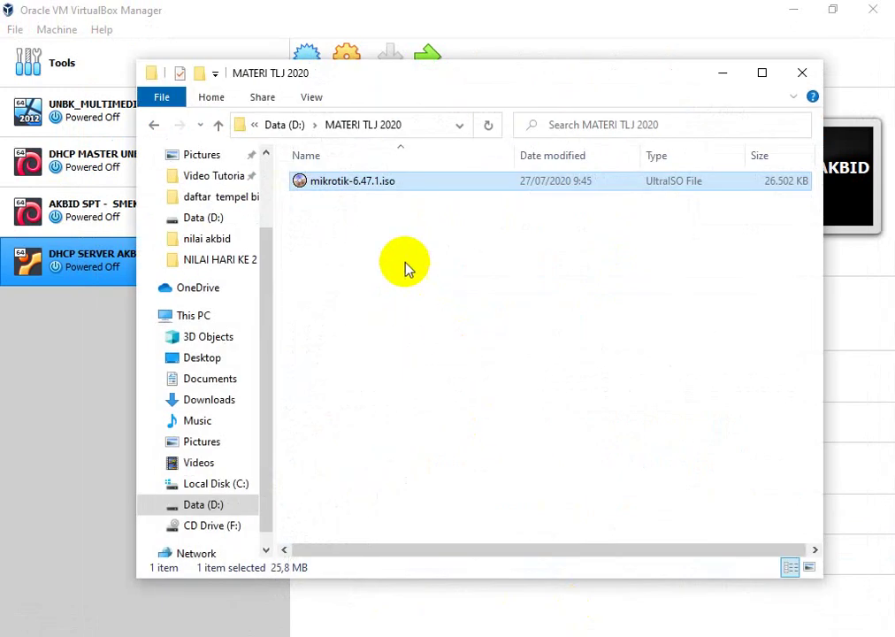
left_click(405, 262)
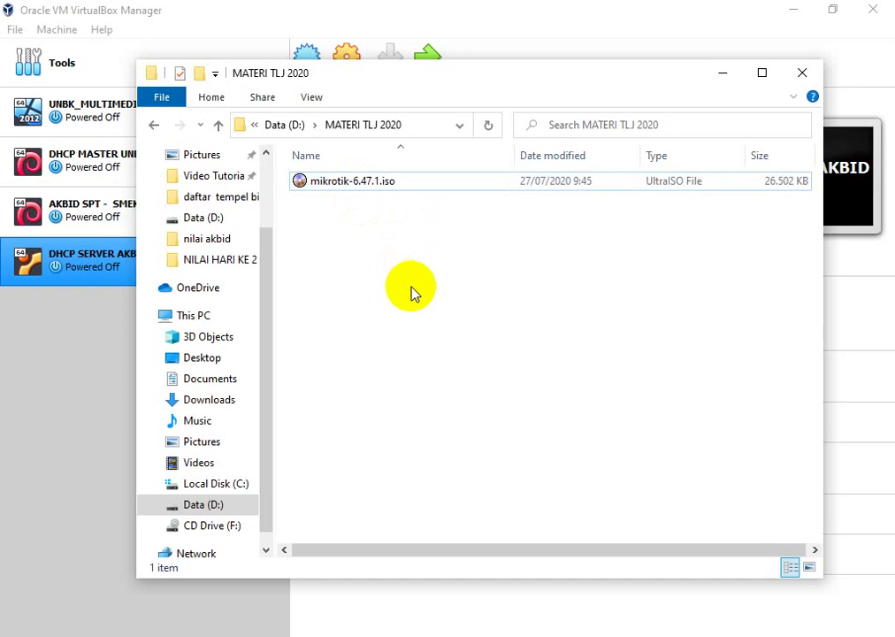
left_click(375, 182)
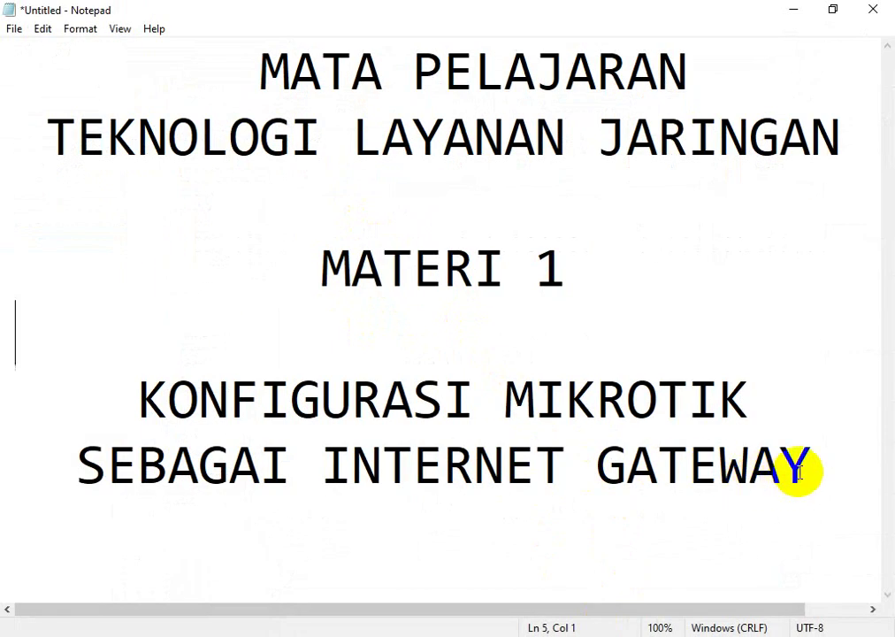
- In Notepad, add the heading TOPOLOGI on the line below SEBAGAI INTERNET GATEWAY, followed by two blank lines
left_click(801, 458)
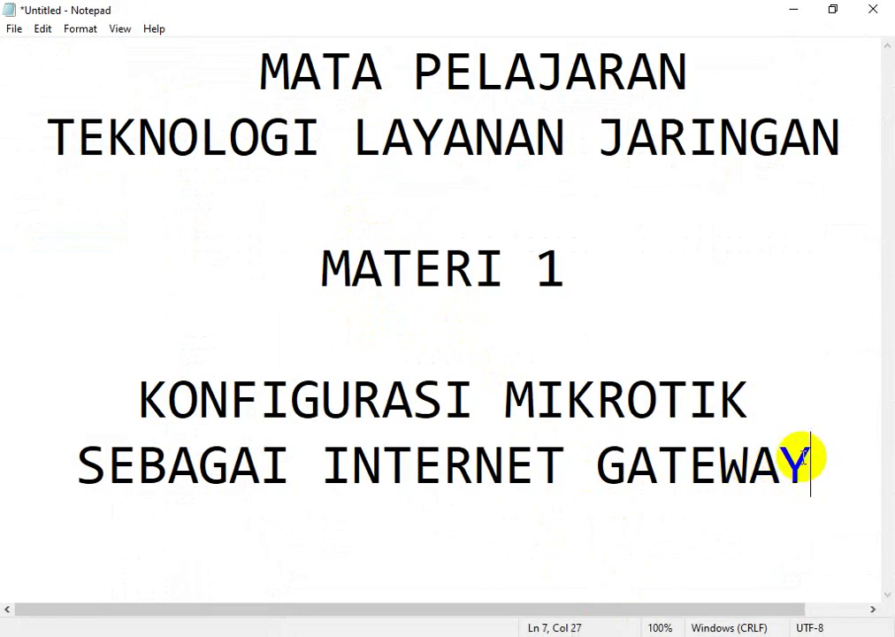
key("Return")
key("Return")
key("Return")
key("Return")
key("Return")
key("Return")
key("Return")
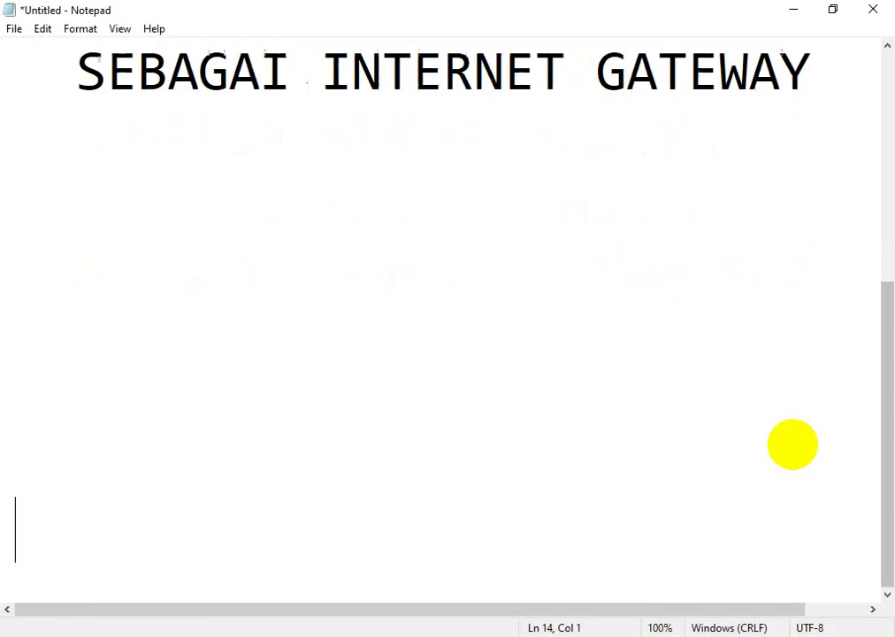
key("Return")
key("BackSpace")
key("BackSpace")
key("BackSpace")
key("BackSpace")
key("BackSpace")
key("BackSpace")
key("BackSpace")
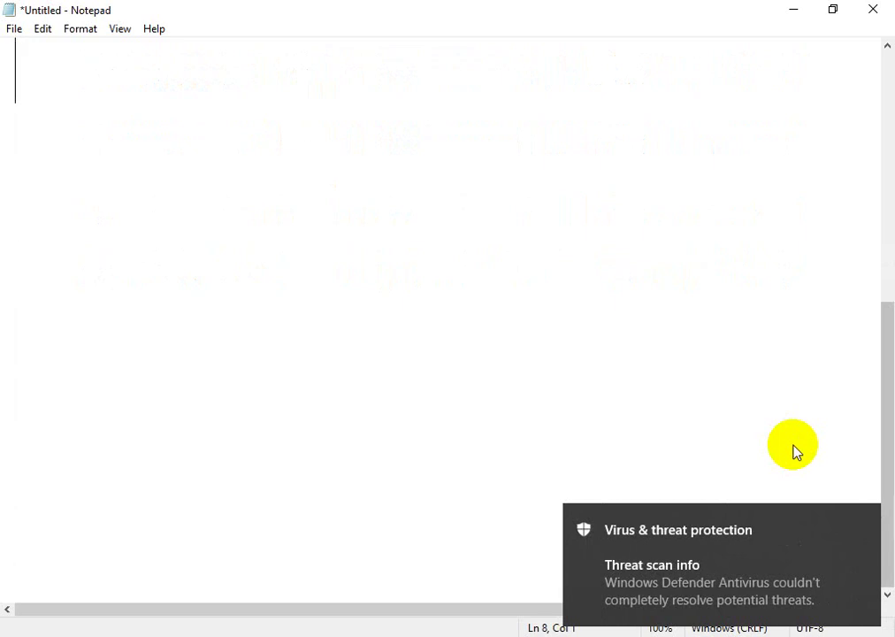
type("TOPOLOGI")
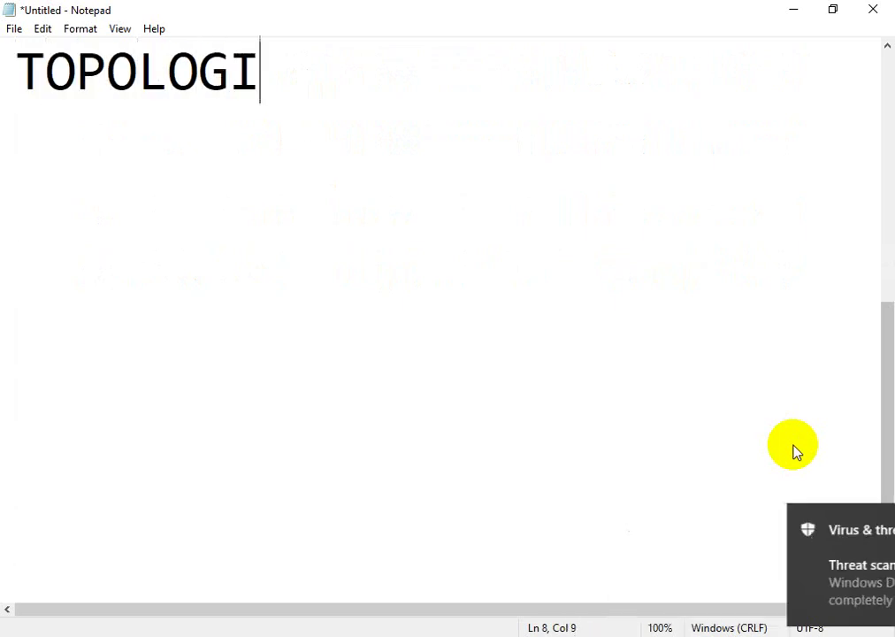
key("Return")
key("Return")
key("Return")
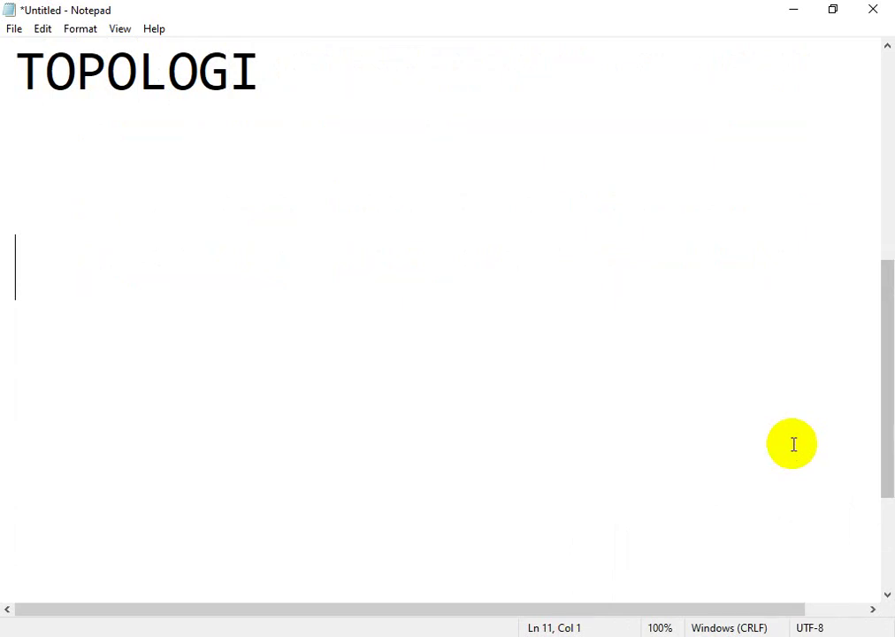
- Write the topology line "MODEM --> MIKROTIK --> CLIENT" below the TOPOLOGI heading
type("MODEM ")
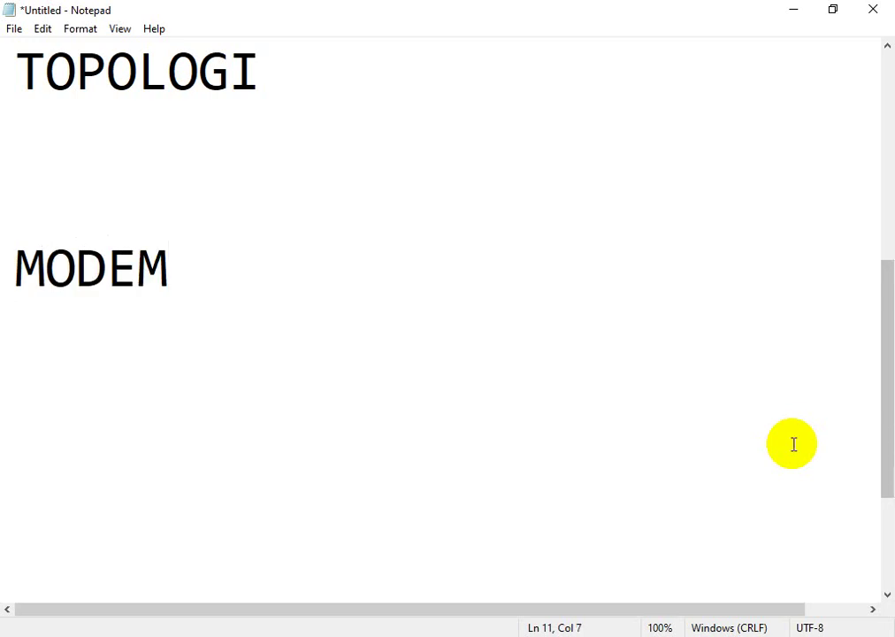
type("--> MIKROTI")
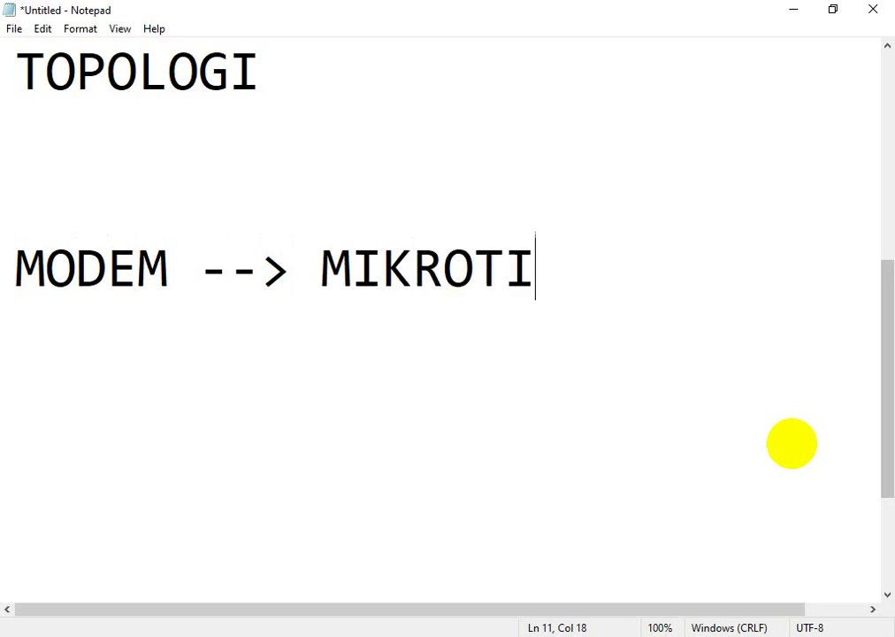
type("K 0")
key("BackSpace")
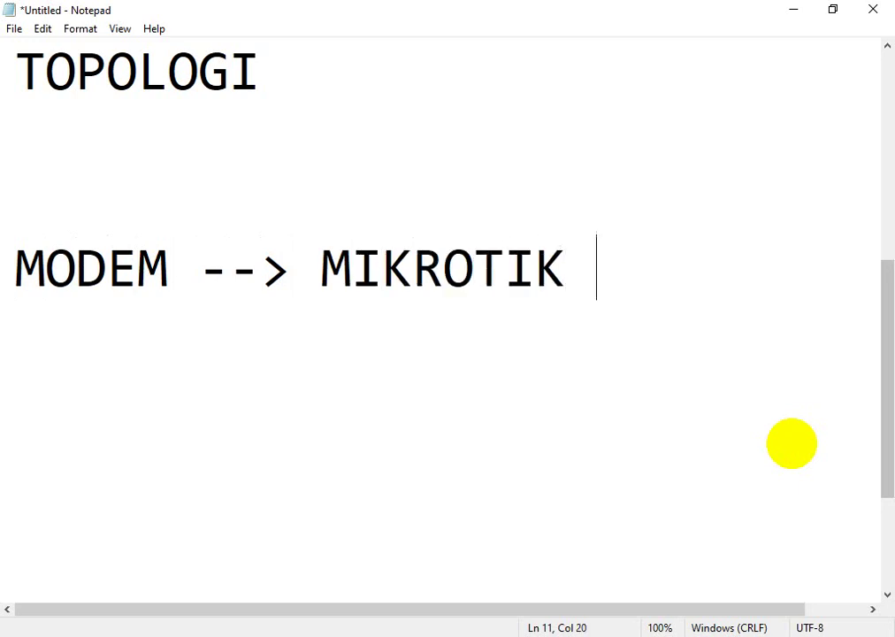
type("--")
type("> CLIE")
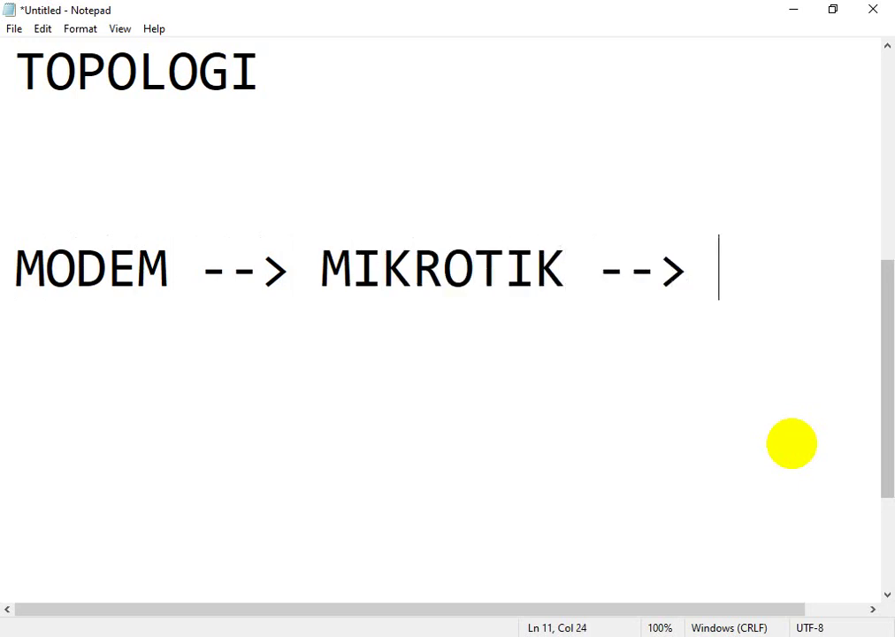
type("NT")
key("Return")
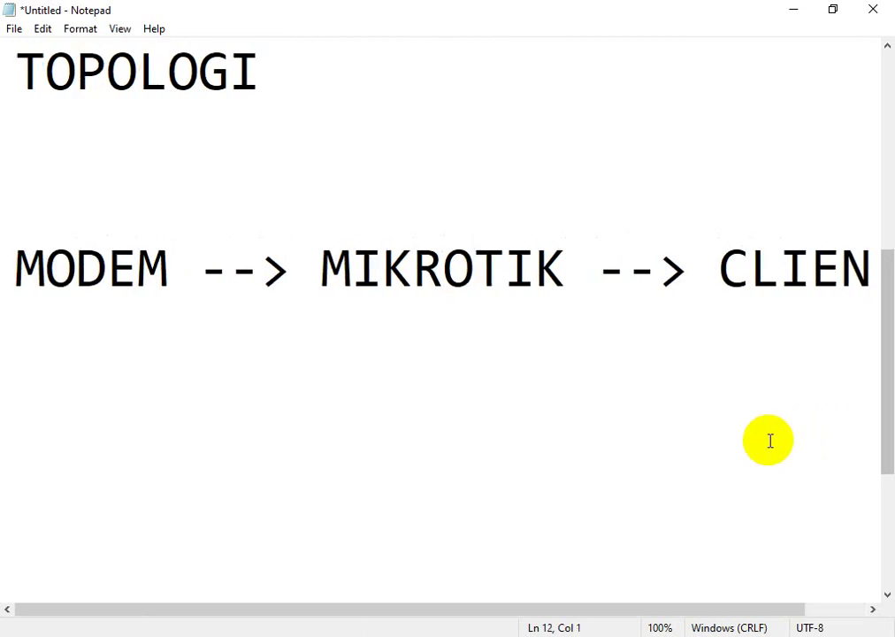
- Set the Notepad font size to 26 so the whole topology line fits the window
left_click_drag(5, 77, 234, 304)
left_click(81, 27)
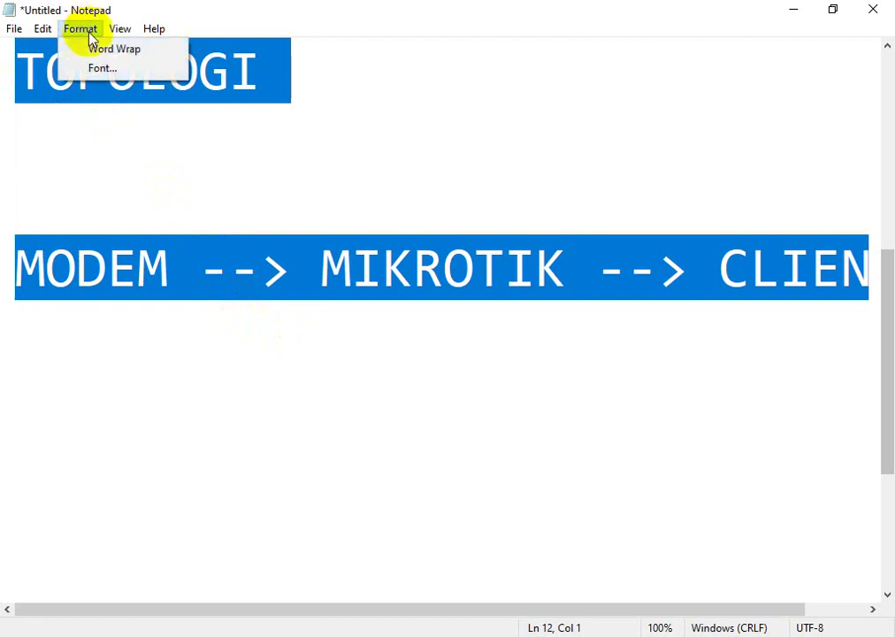
left_click(95, 66)
left_click(339, 233)
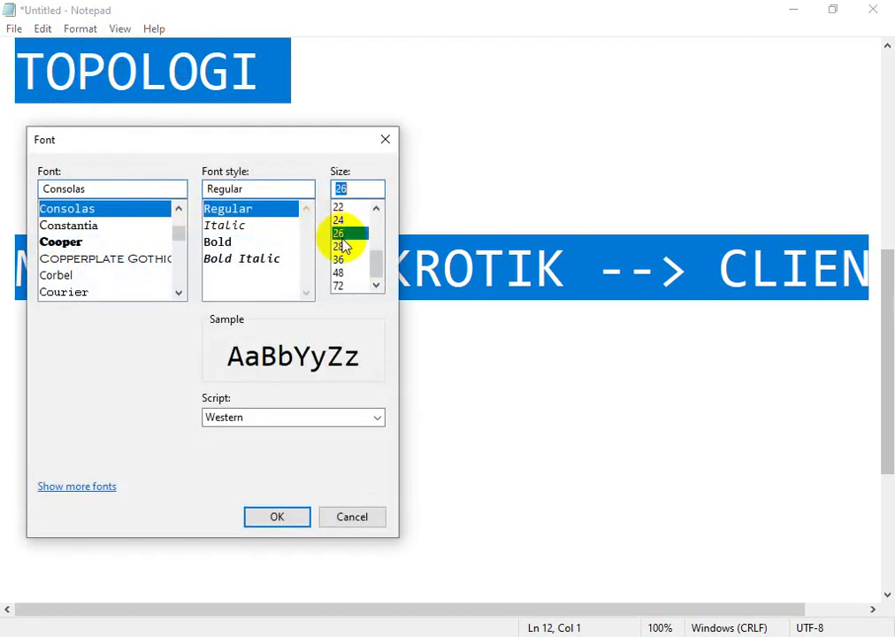
left_click(283, 513)
left_click(489, 273)
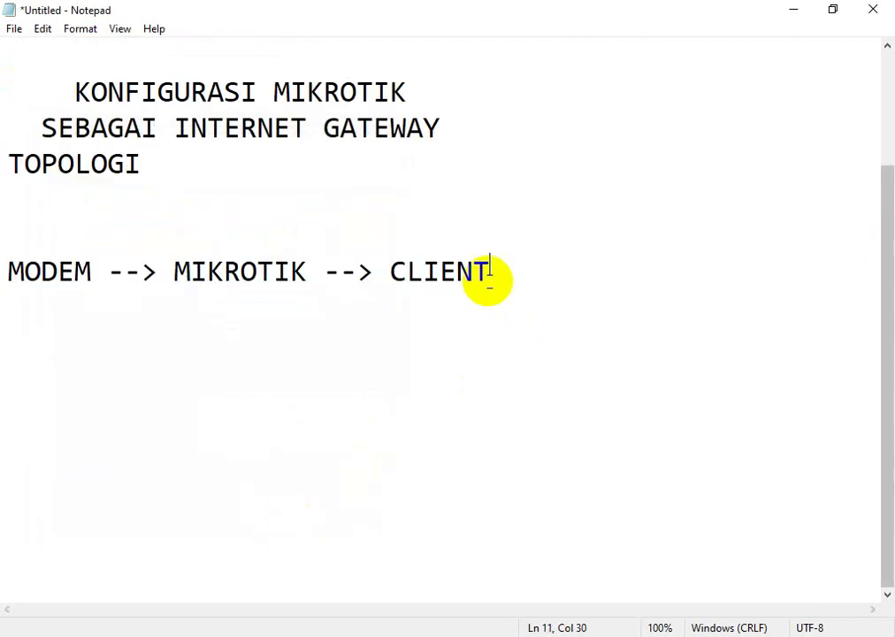
- Insert a blank line between SEBAGAI INTERNET GATEWAY and the TOPOLOGI heading
left_click(439, 127)
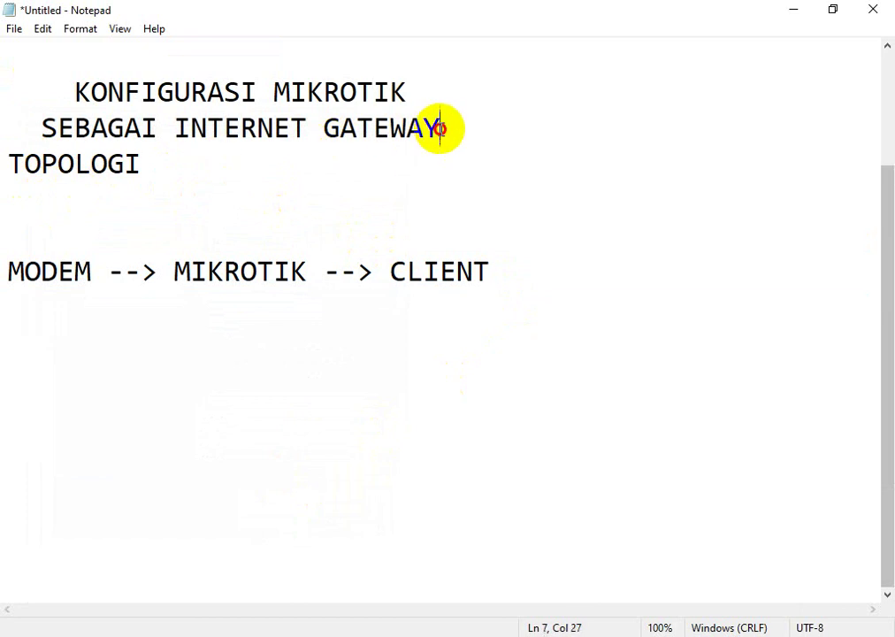
key("Return")
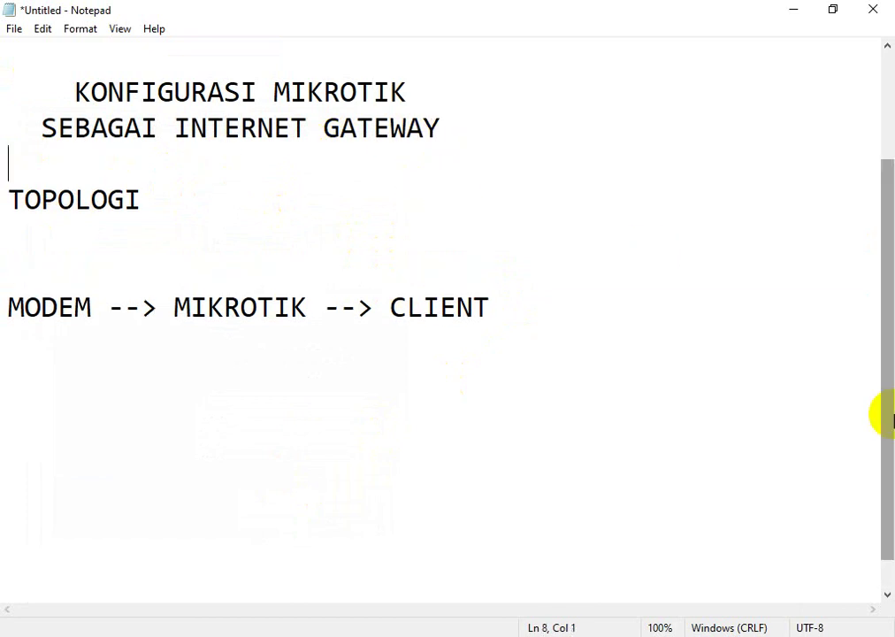
scroll(879, 370, "down", 1)
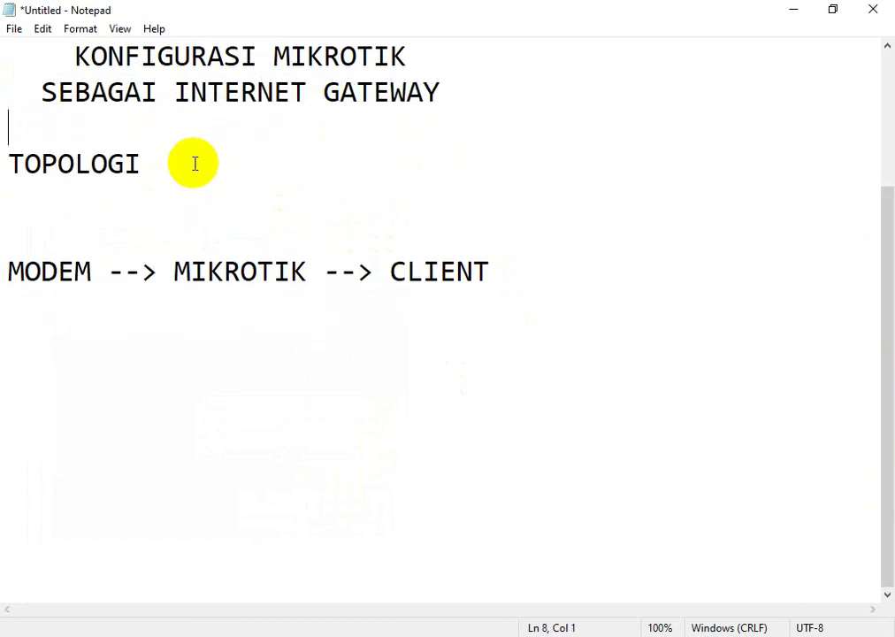
key("Return")
key("Return")
key("Return")
key("Return")
key("Return")
key("Return")
key("Return")
key("Return")
key("Return")
key("Return")
key("Return")
key("Return")
key("Return")
key("Return")
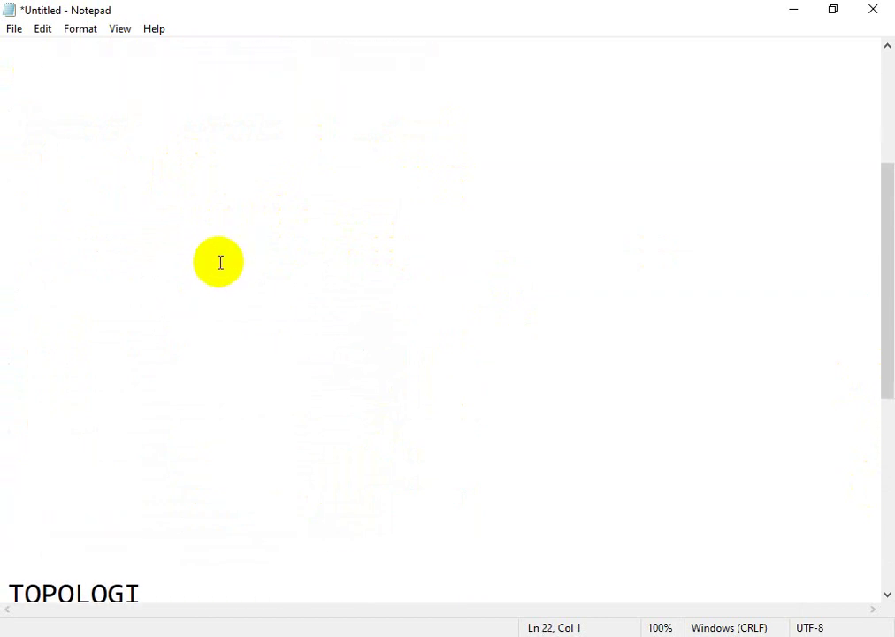
key("BackSpace")
key("BackSpace")
key("BackSpace")
key("BackSpace")
key("BackSpace")
key("BackSpace")
key("BackSpace")
key("BackSpace")
key("BackSpace")
key("BackSpace")
key("BackSpace")
key("BackSpace")
key("BackSpace")
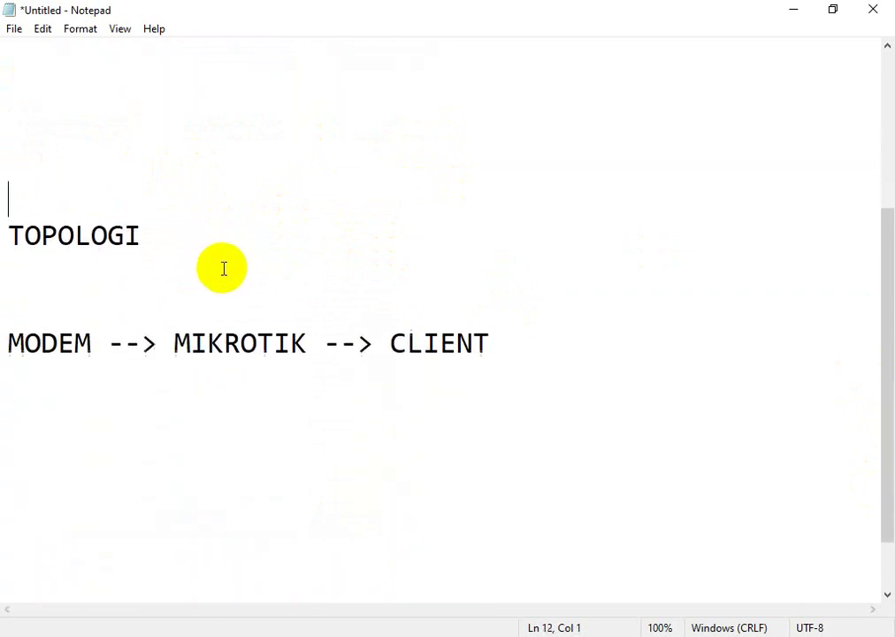
key("Return")
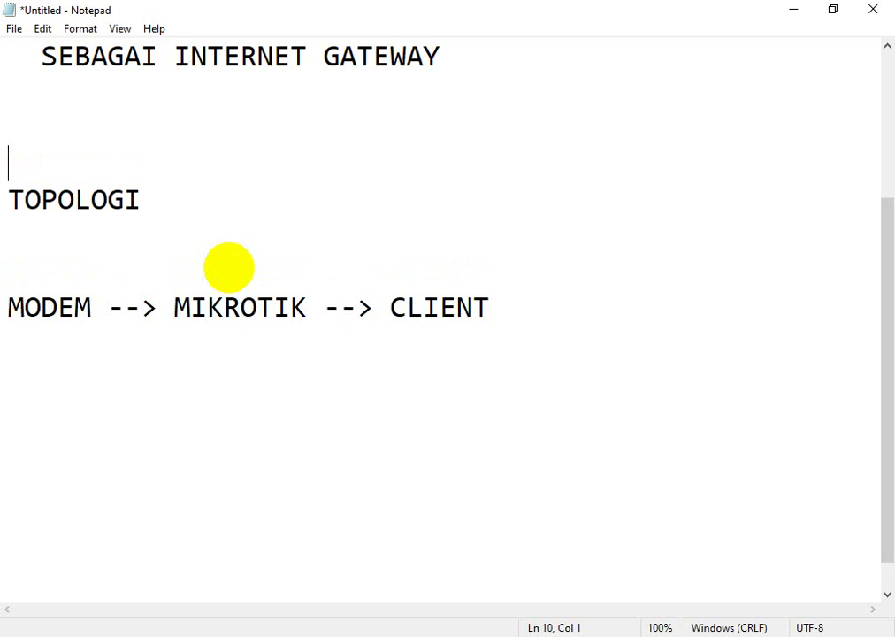
left_click(92, 574)
key("Return")
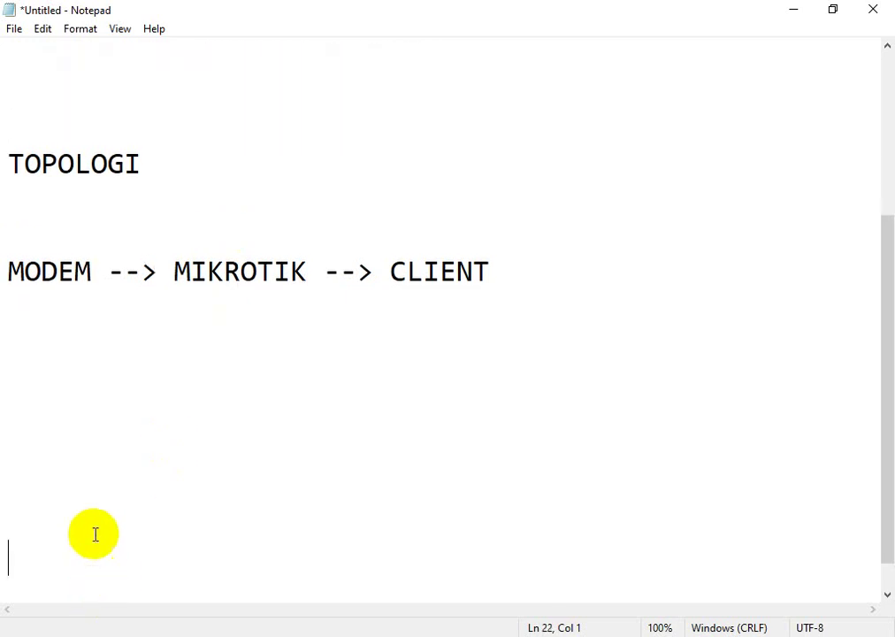
left_click(46, 133)
key("BackSpace")
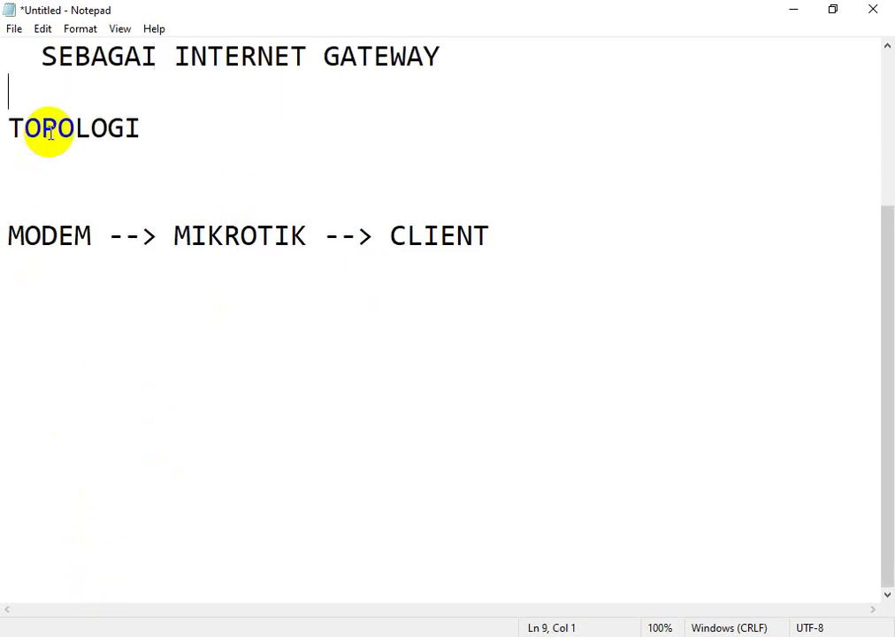
- Add two blank lines at the very end of the document, below the topology line
left_click(26, 578)
key("BackSpace")
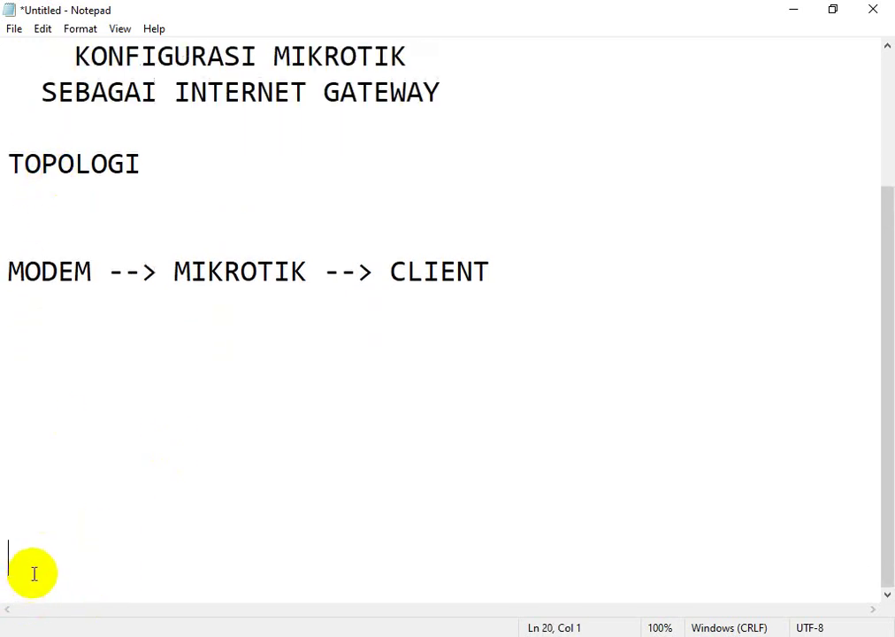
key("Return")
key("Return")
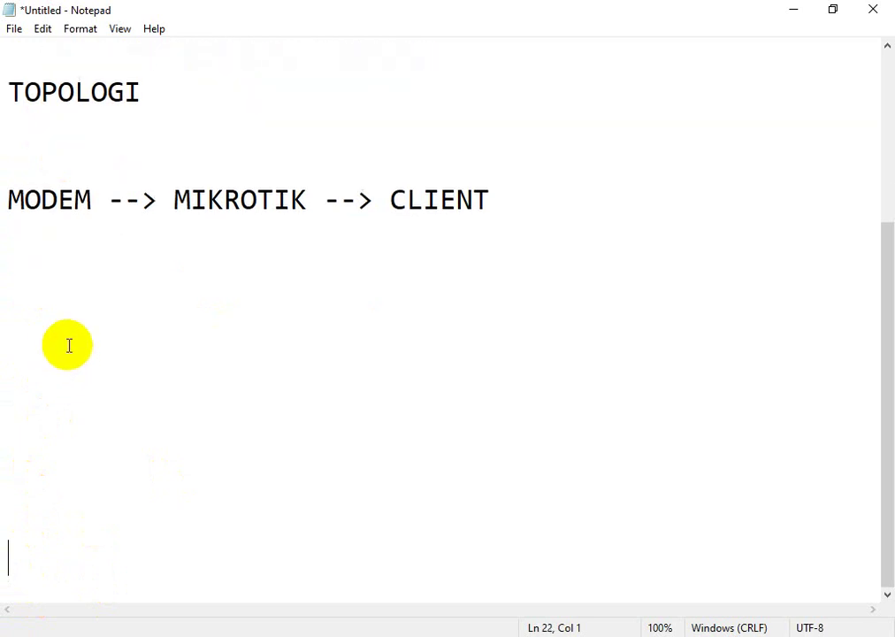
- Add a row of labels beneath the topology line reading IPM, ETH1, ETH2 and ETH1C, spaced under the devices, with a blank line after it
left_click(510, 203)
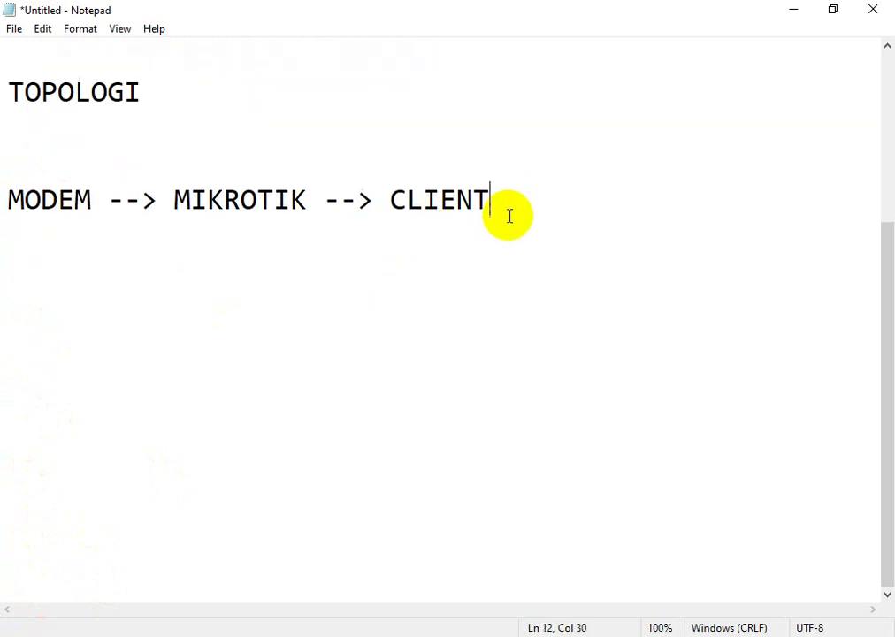
key("Return")
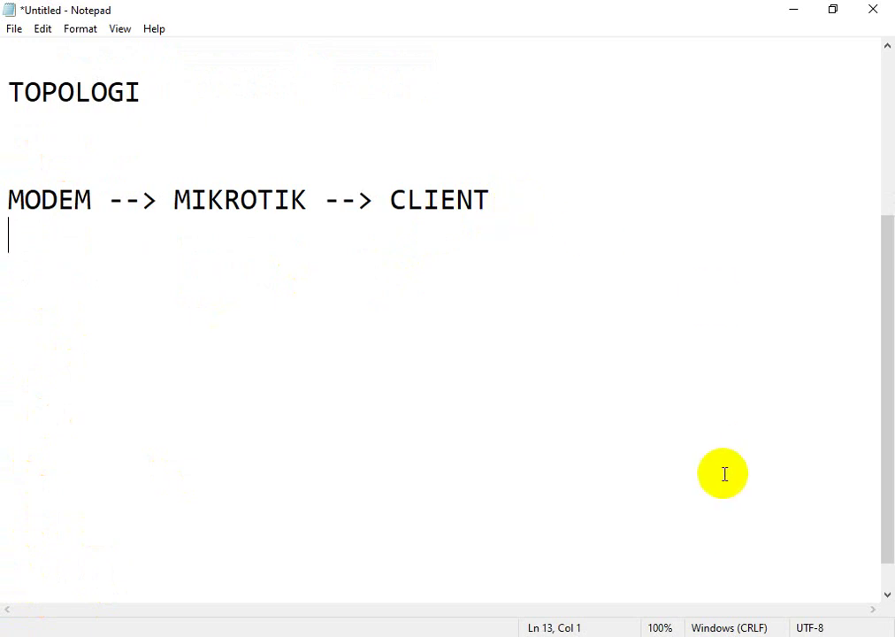
type("IPM")
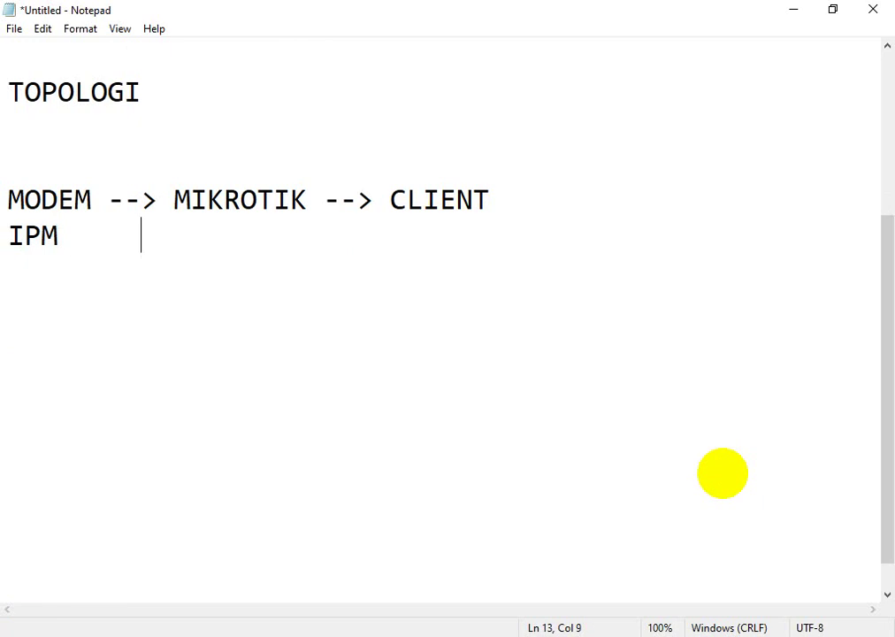
key("BackSpace")
type("ETH1 ")
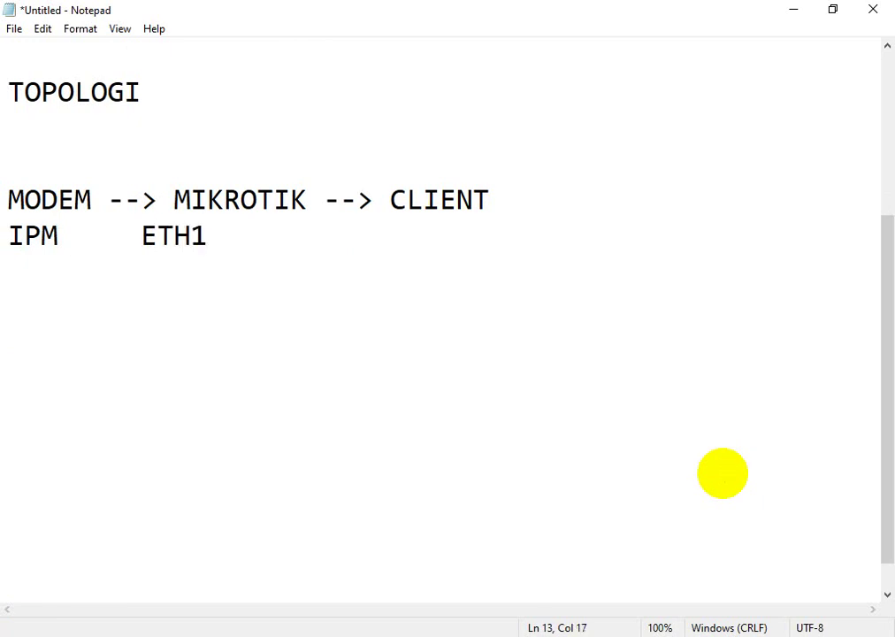
type("   ETH2   ")
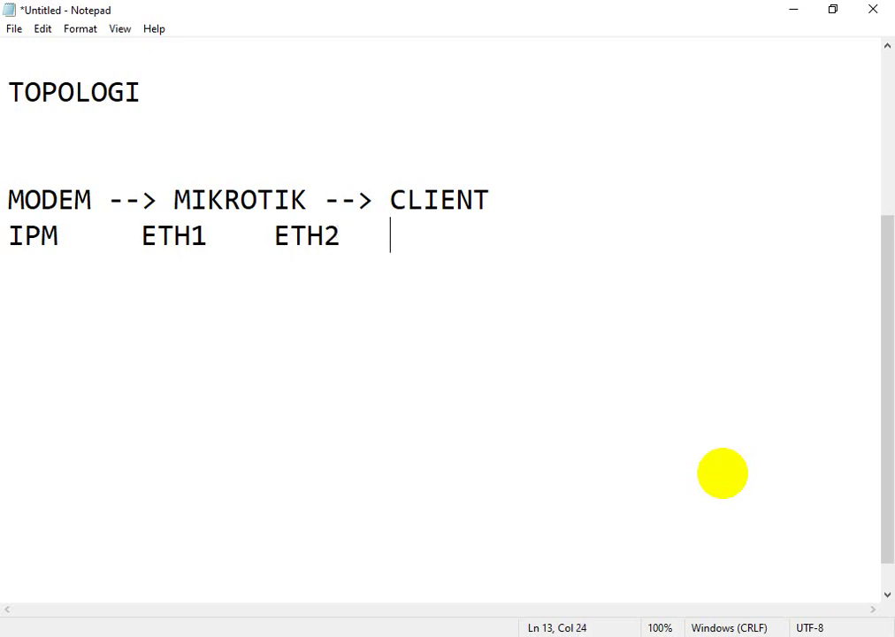
type("ETH1")
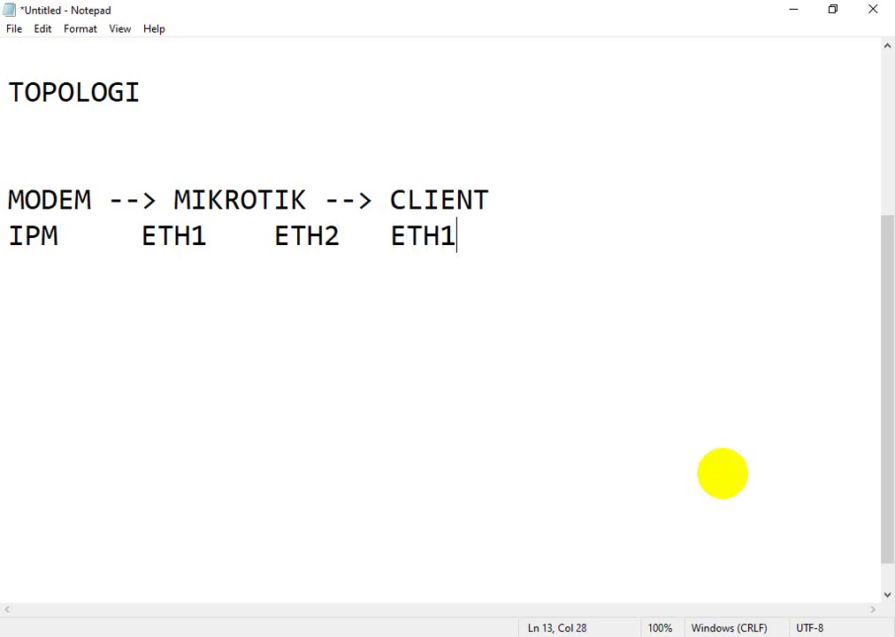
type("C")
key("Return")
key("Return")
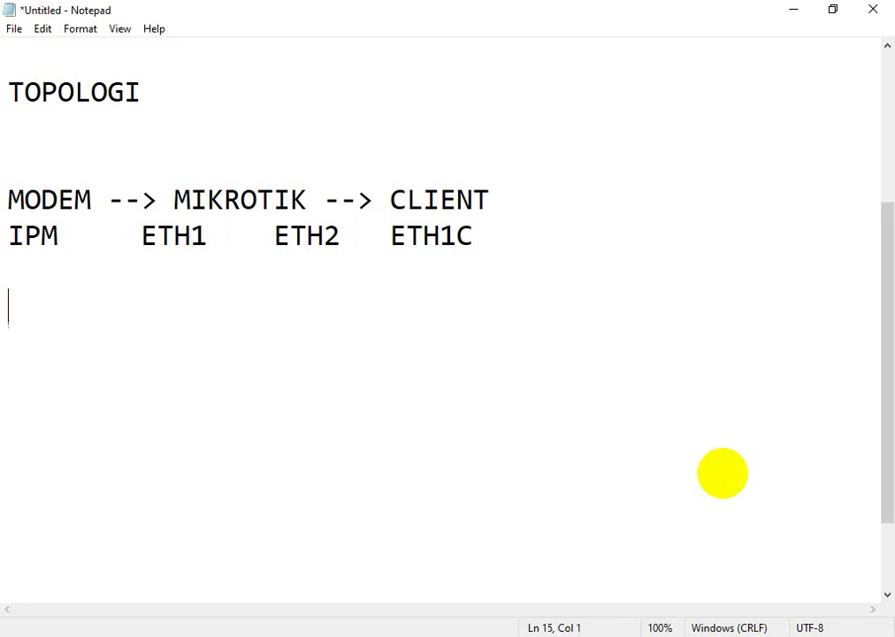
- Add the heading "DIKETAHUI :" below the interface labels and start a new line under it
type("DIKETAH")
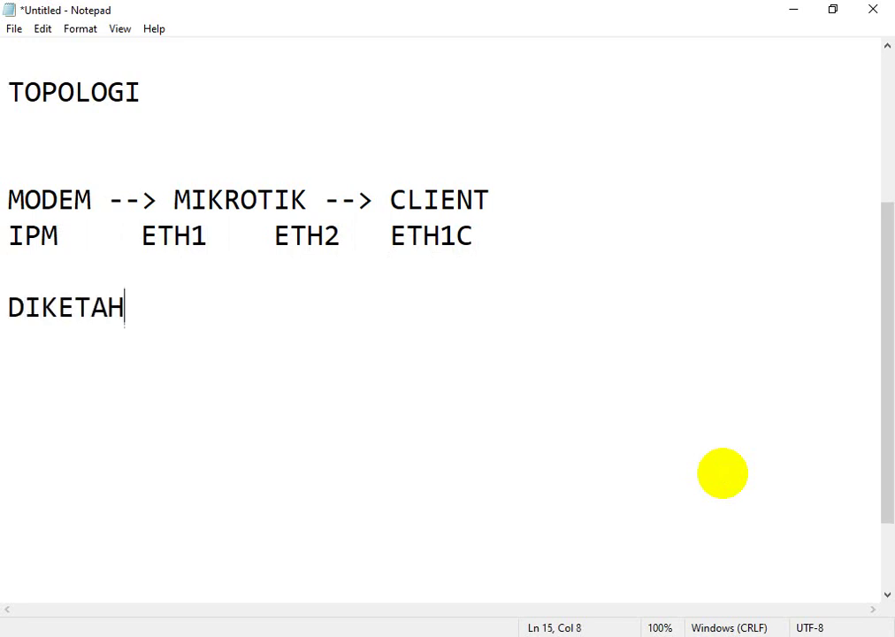
type("UI :")
key("Return")
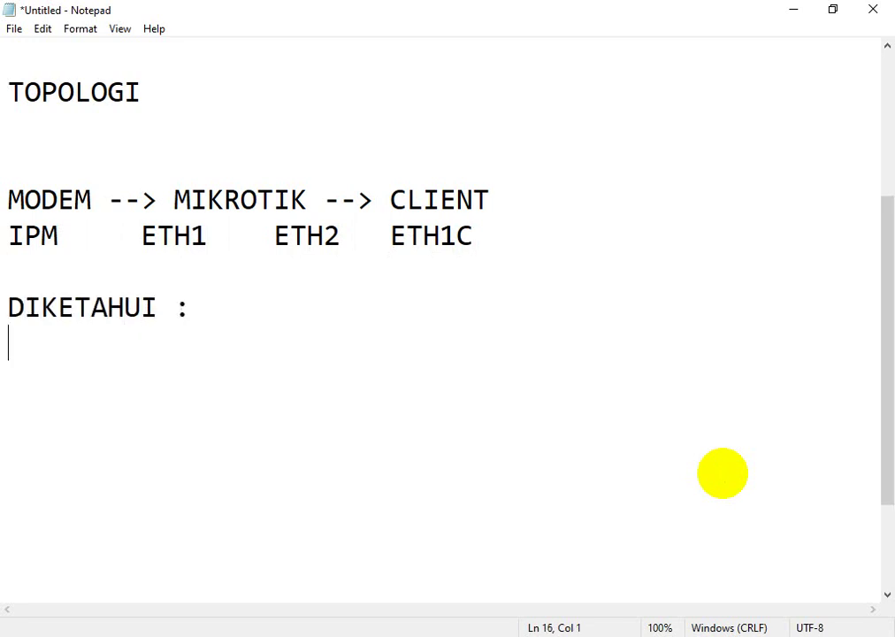
- Start an entry labelled "IPM :" on the line below the DIKETAHUI heading
type("IPMK")
key("BackSpace")
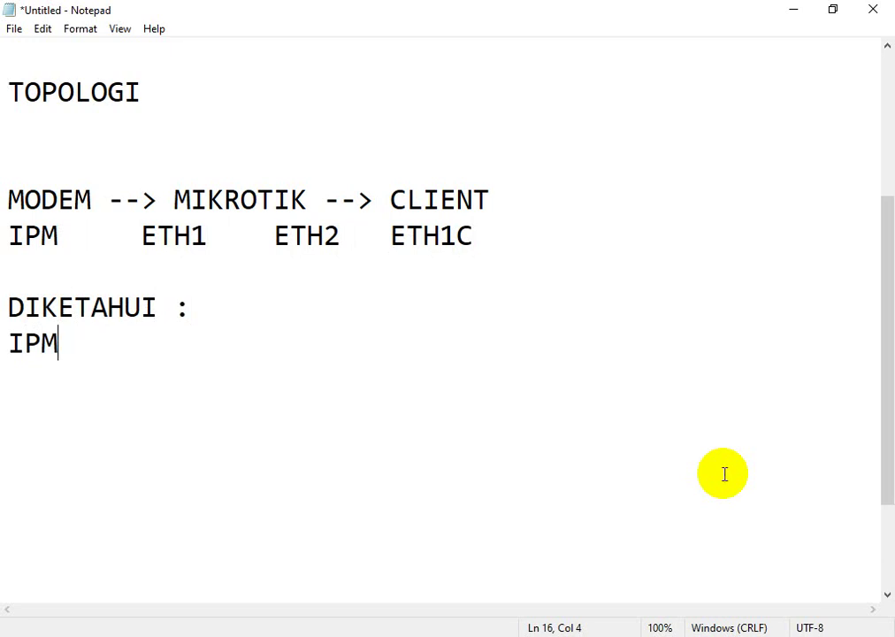
type(":")
- Switch to the Windows network settings and look up the IPv4 default gateway in the connection details of the Ethernet 3 adapter
right_click(640, 633)
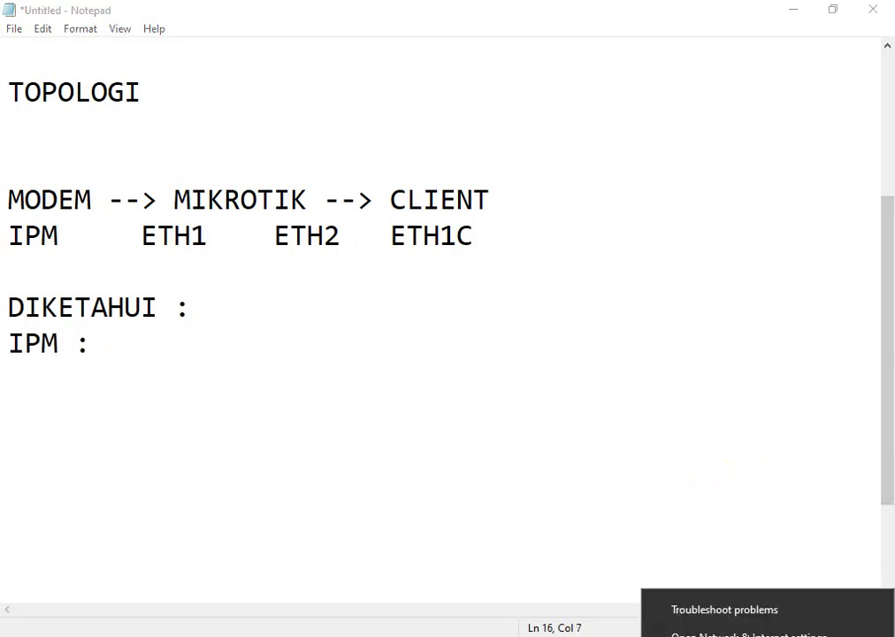
left_click(759, 624)
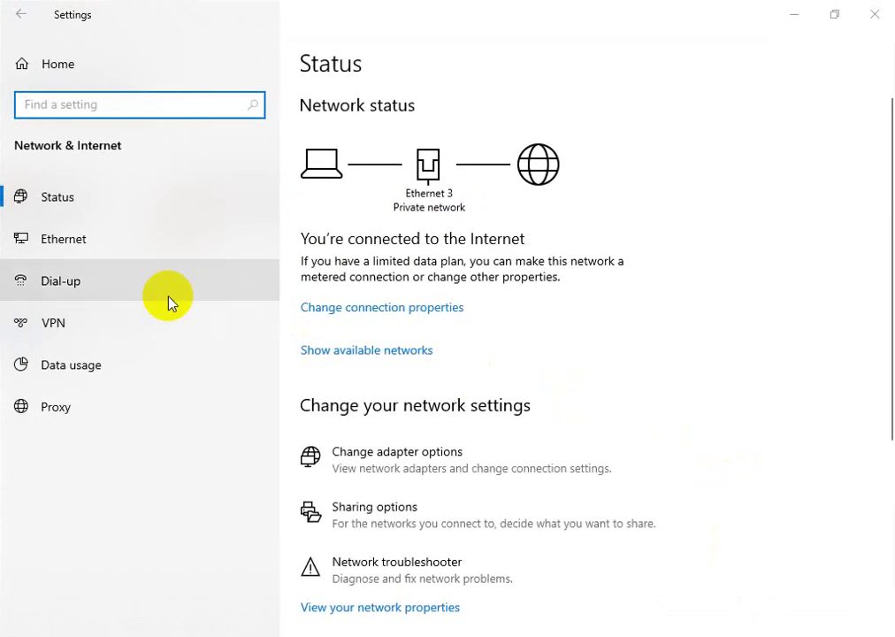
left_click(94, 244)
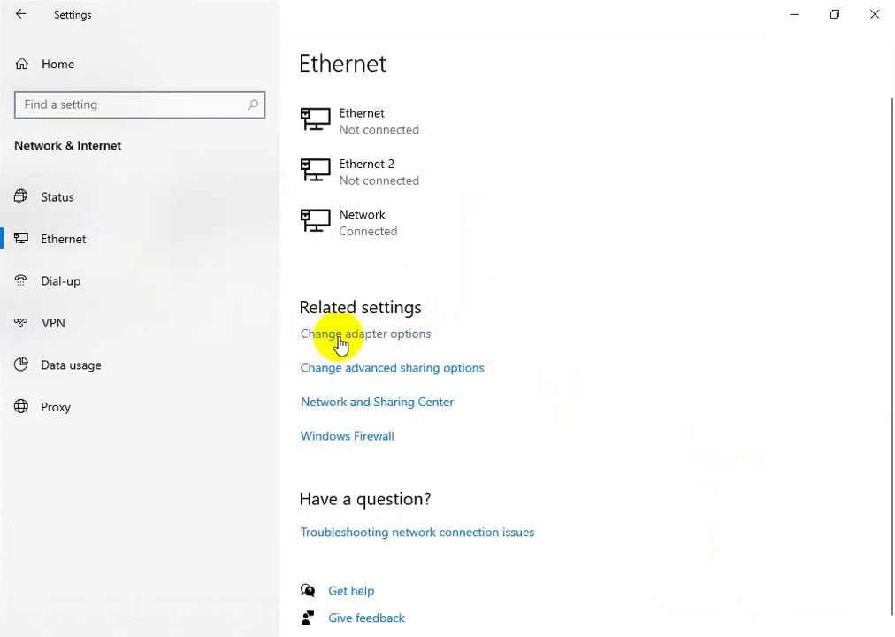
left_click(385, 335)
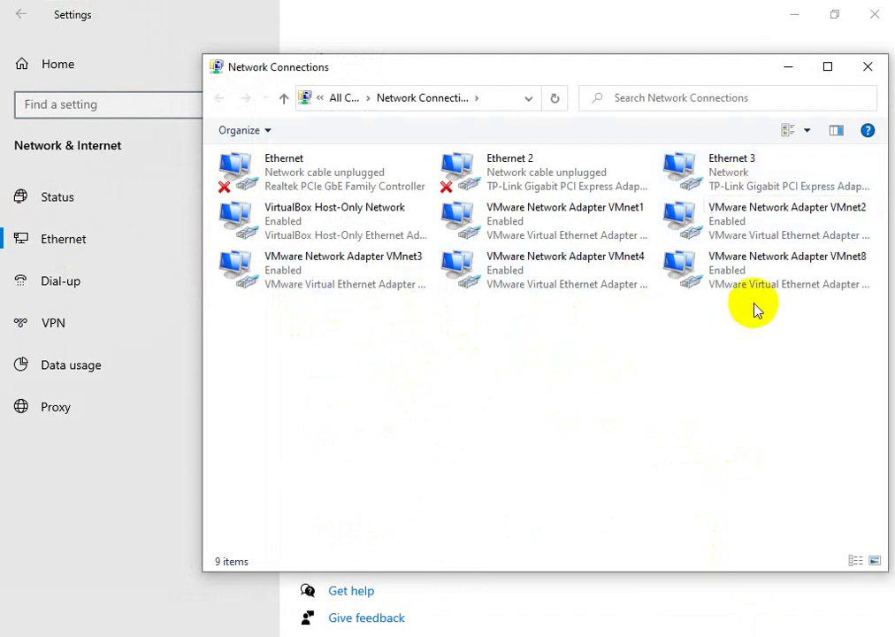
double_click(737, 190)
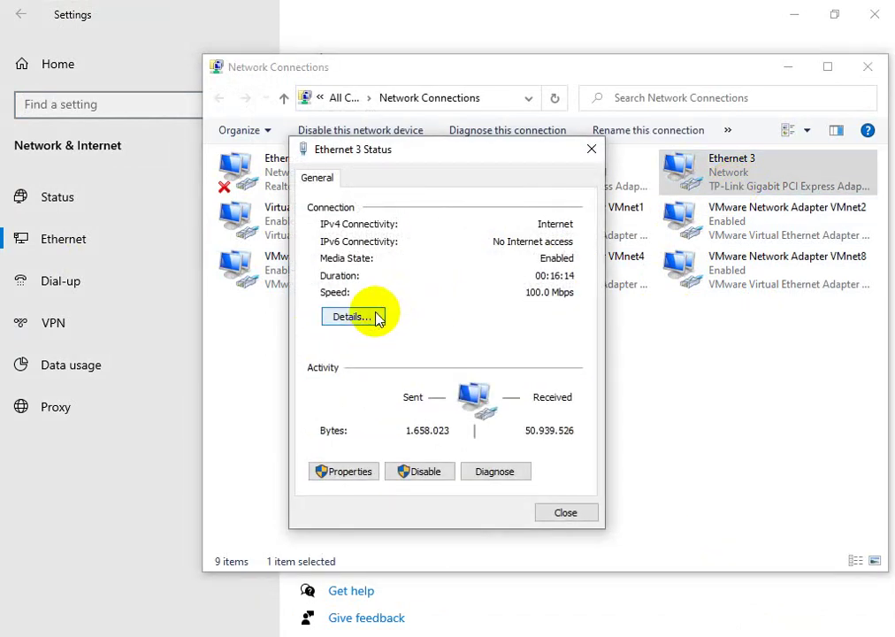
left_click(377, 319)
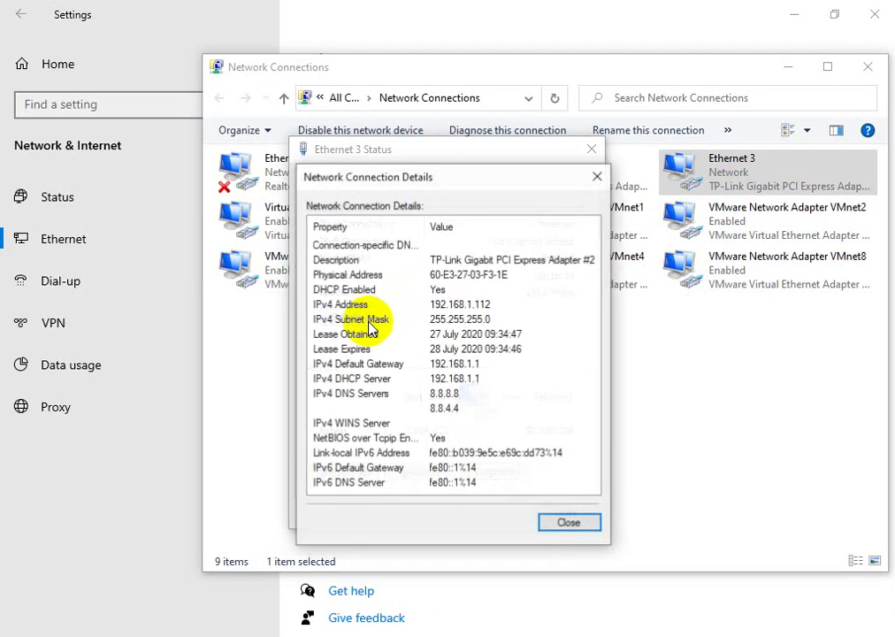
left_click(444, 364)
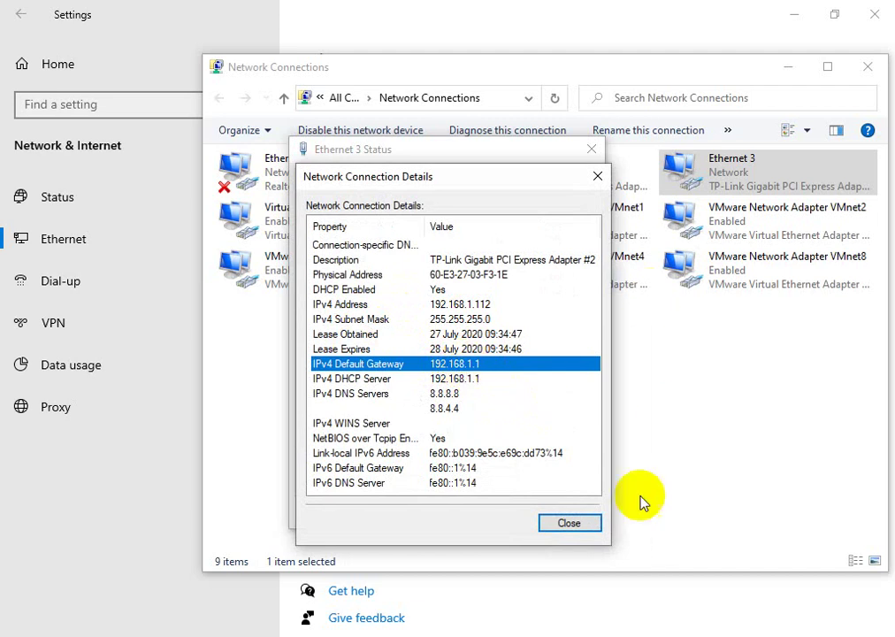
- Switch back to Notepad and enter 192.168.1.1 as the IPM address
left_click(577, 636)
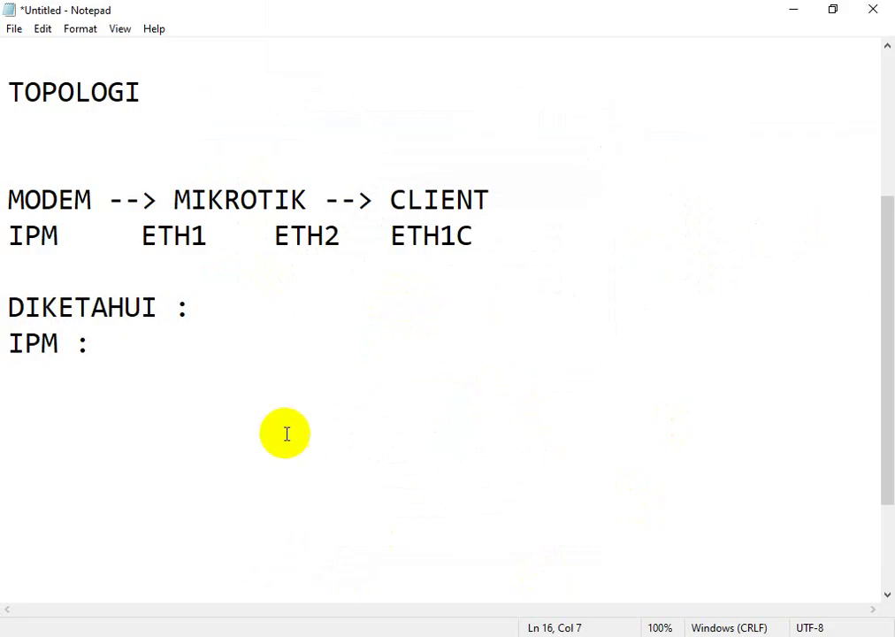
type("192.1")
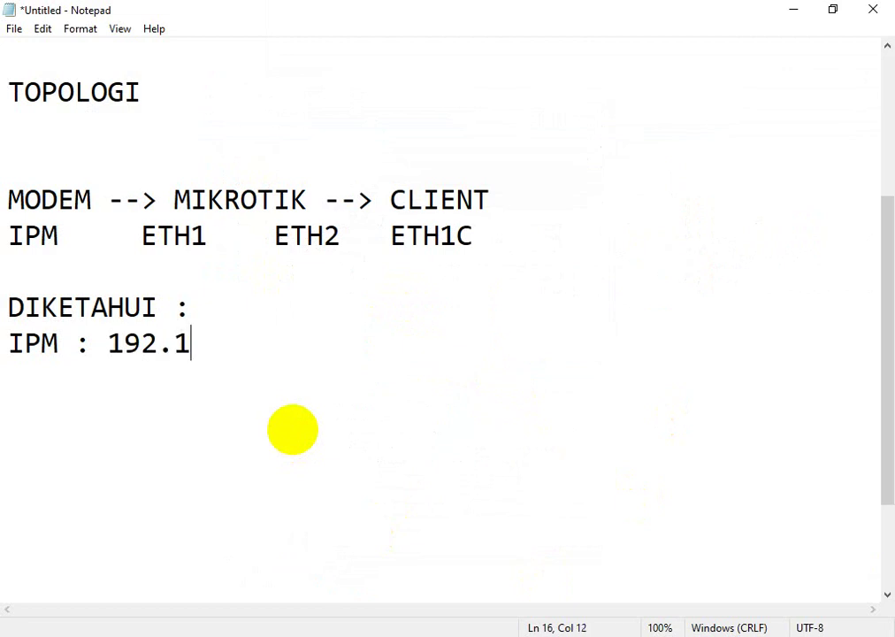
type("68.1.1")
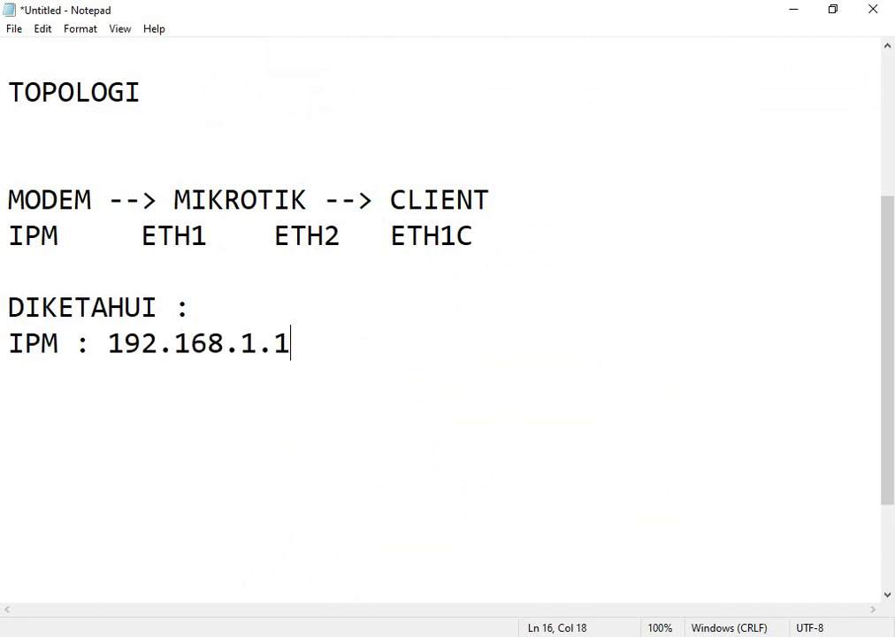
- Check the IPv4 subnet mask in the Ethernet 3 connection details and append /24 to the IPM address in the Notepad notes
key("alt+Tab")
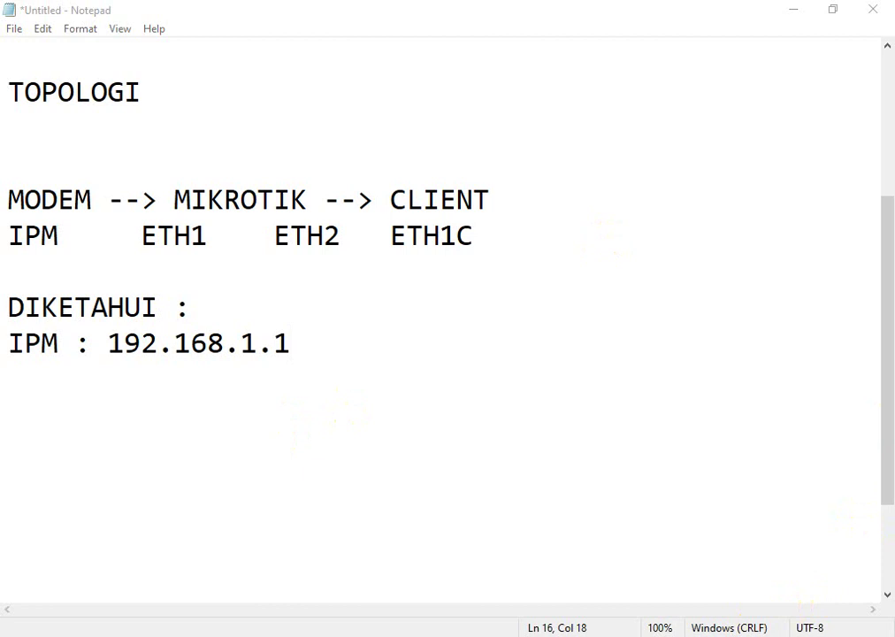
left_click(489, 616)
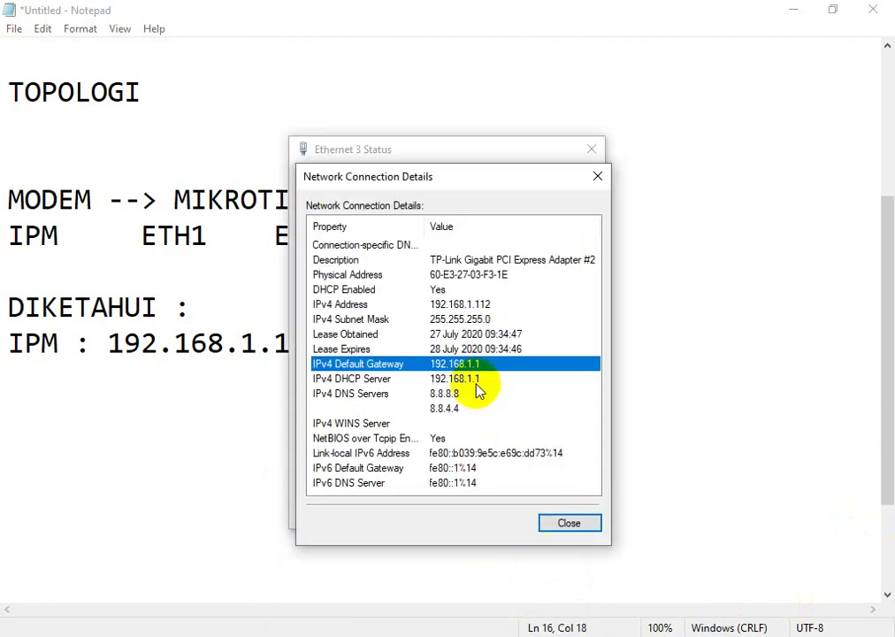
left_click(470, 322)
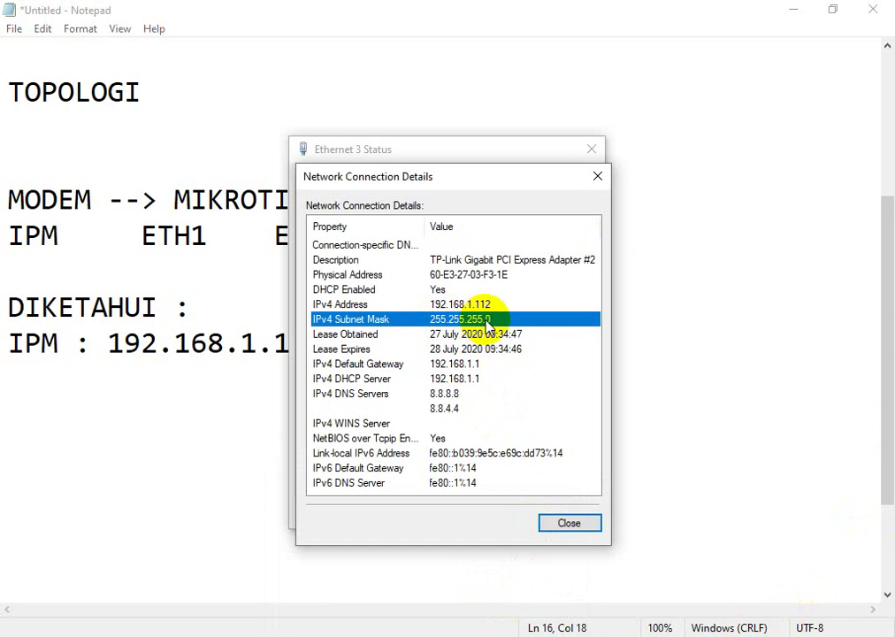
left_click(274, 414)
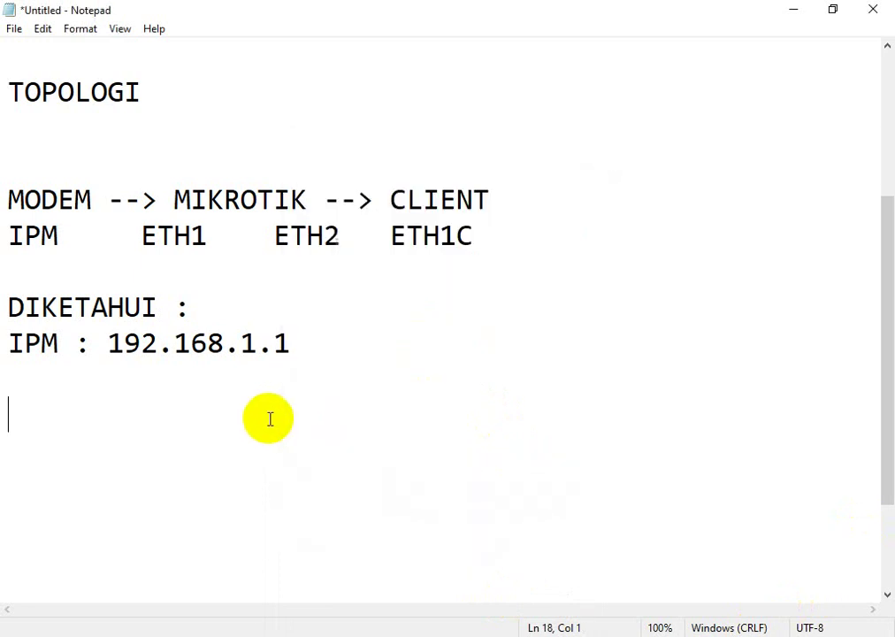
left_click(340, 350)
type("/24")
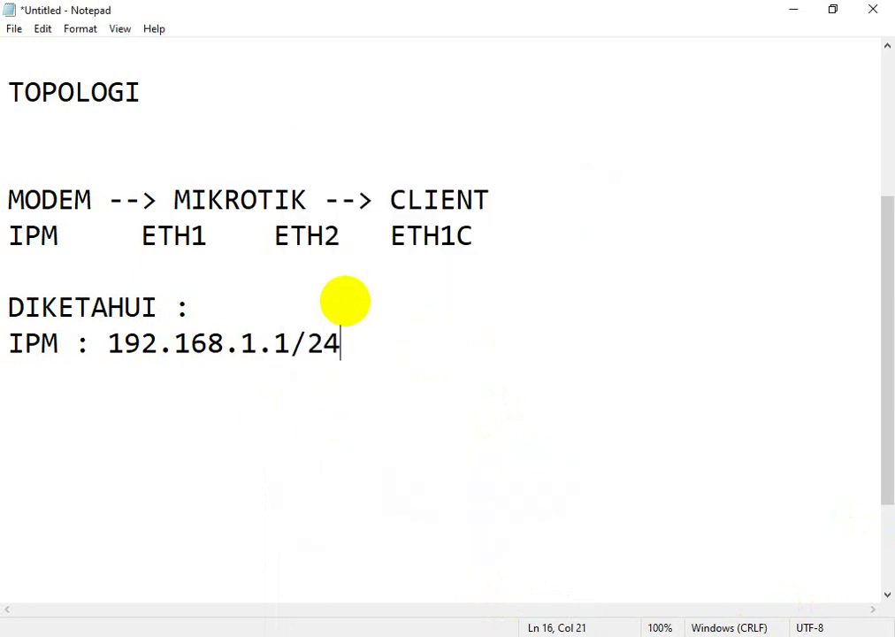
- Add the line "ETH1 : DHCP CLIENT = IP OTOMATIS" below the IPM entry, followed by a line break
key("Return")
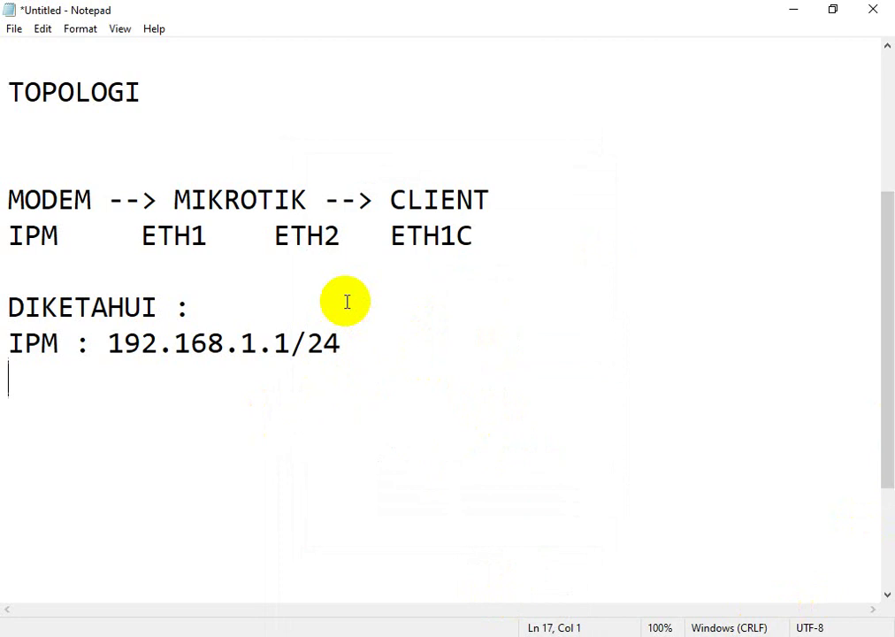
type("H")
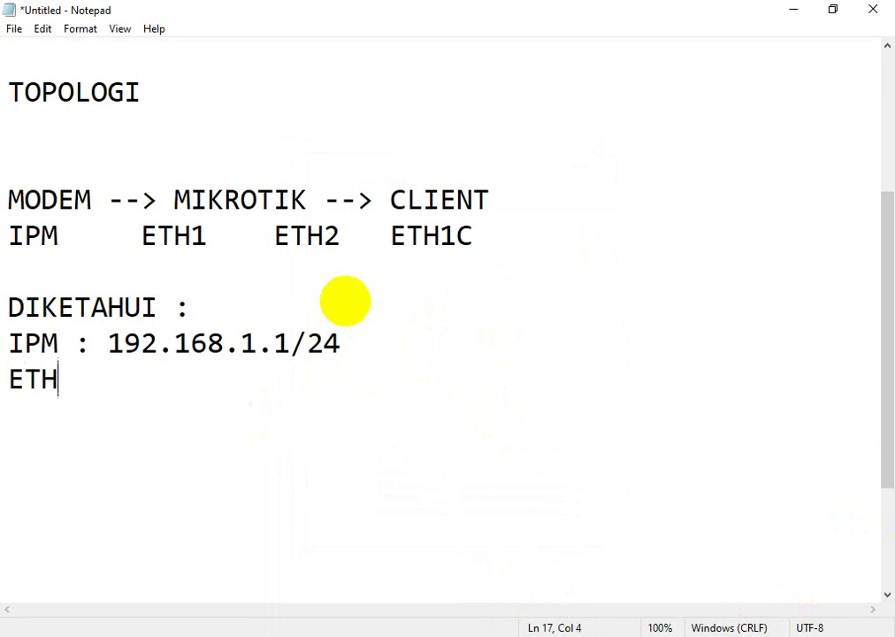
type("1 :")
type("DHCP C")
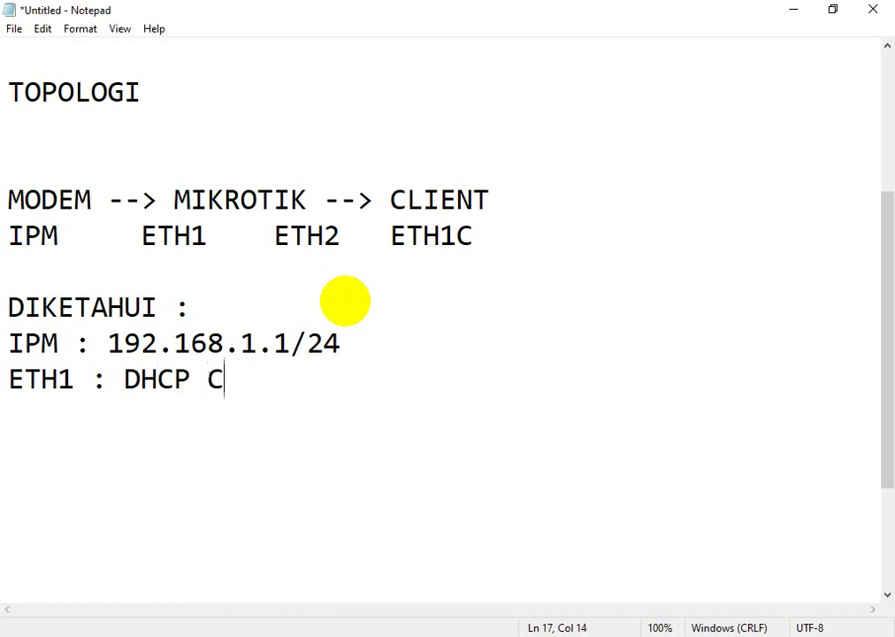
type("LIENTY")
key("BackSpace")
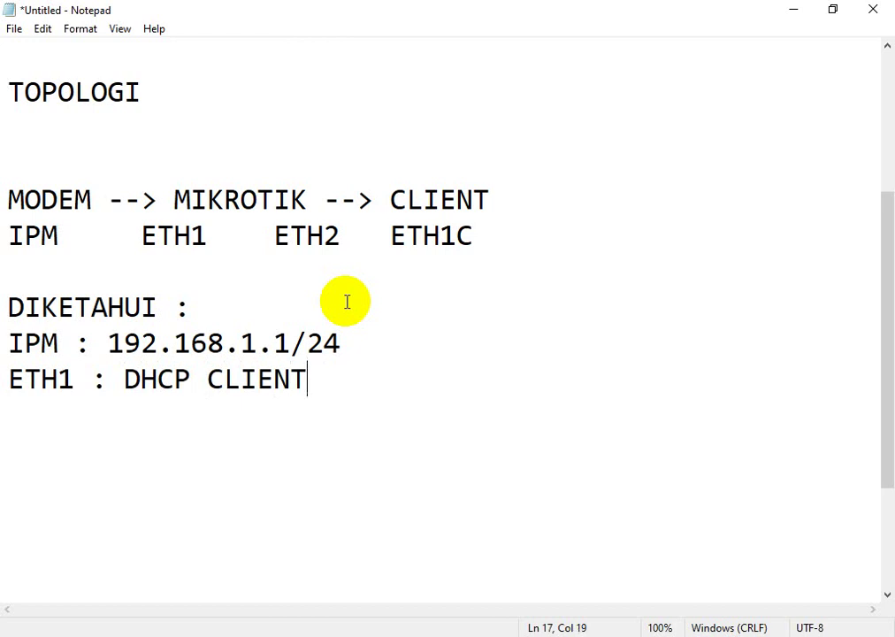
type("= IP ")
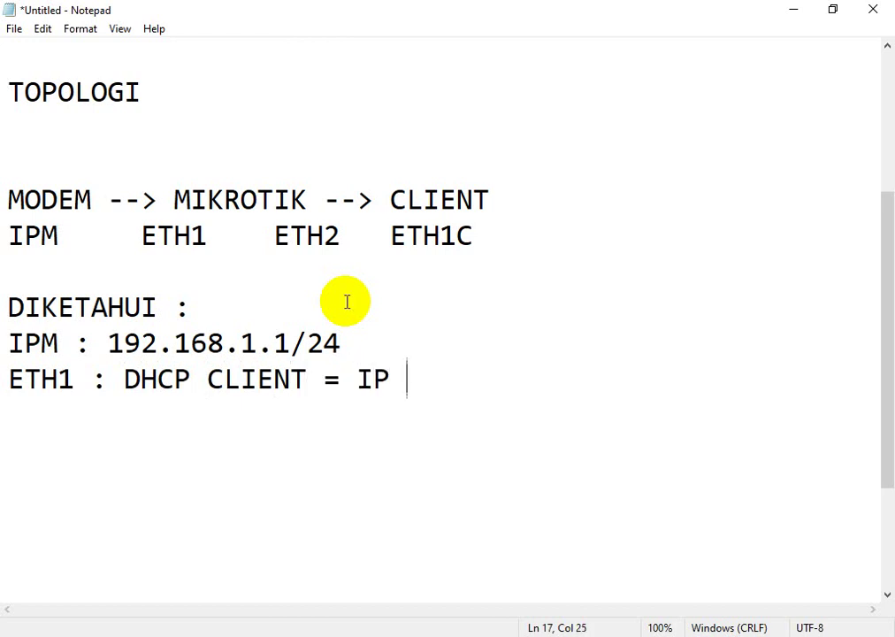
type("OTOMATIS")
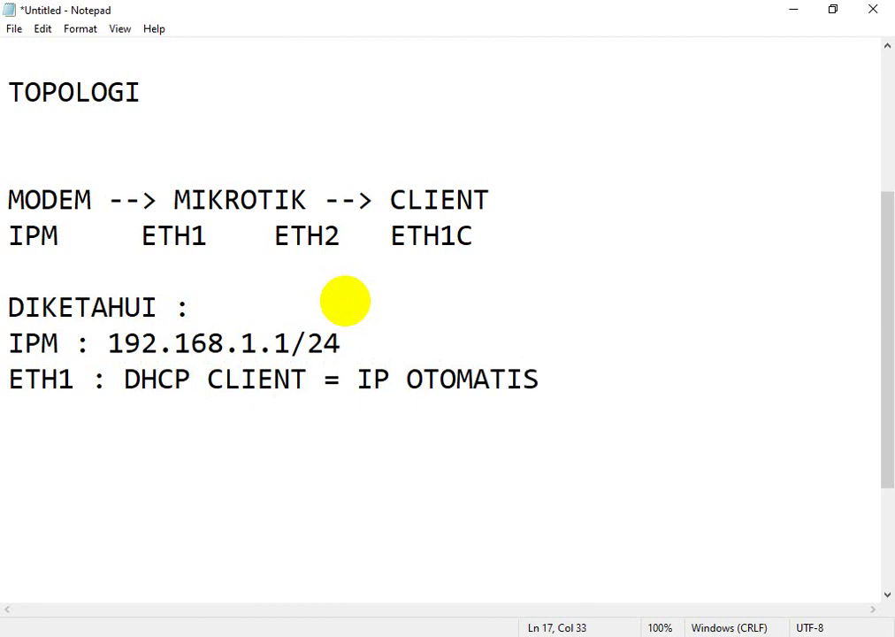
key("Return")
key("Up")
key("Up")
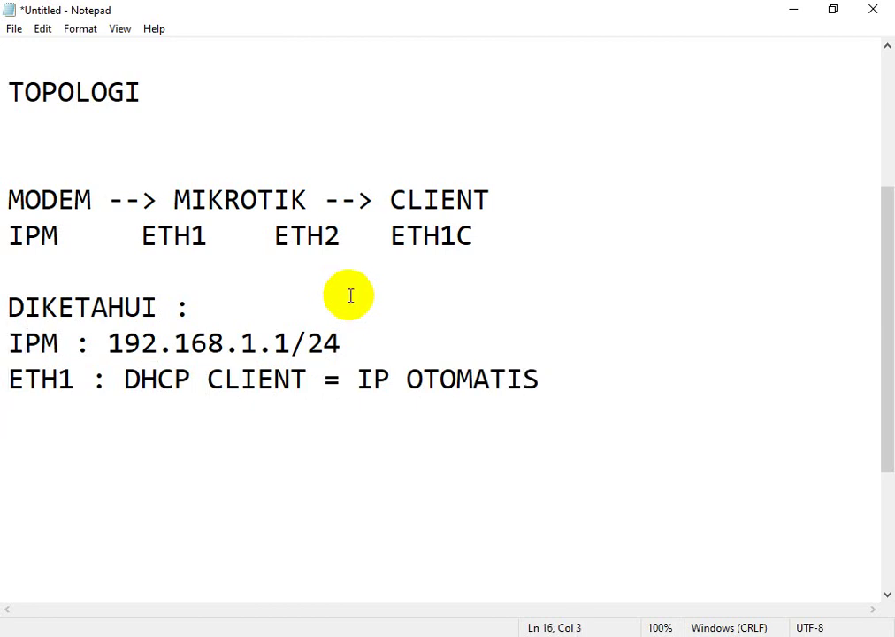
left_click_drag(341, 343, 8, 343)
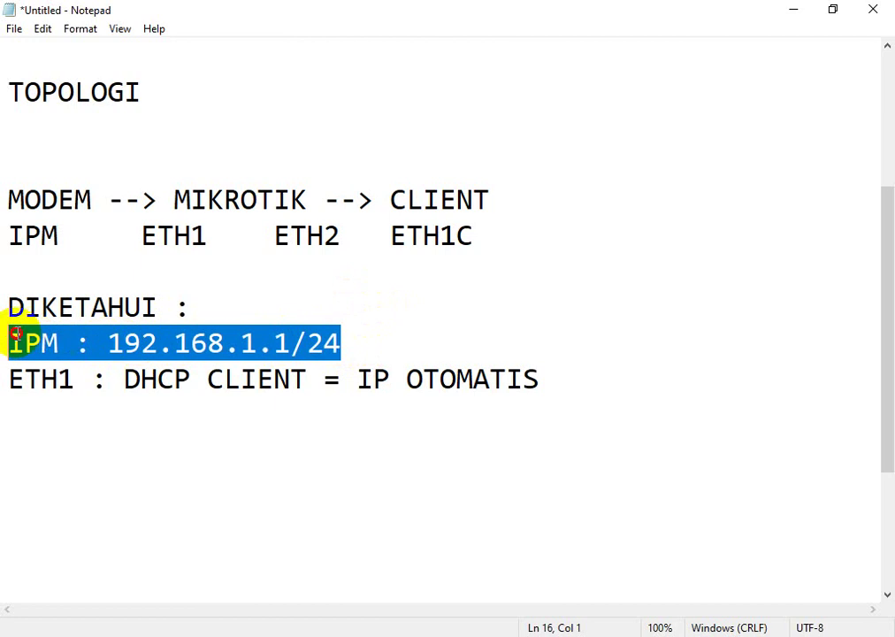
- Add the line "ETH2 : 200.200.200.200/25" directly below the ETH1 entry
left_click(547, 373)
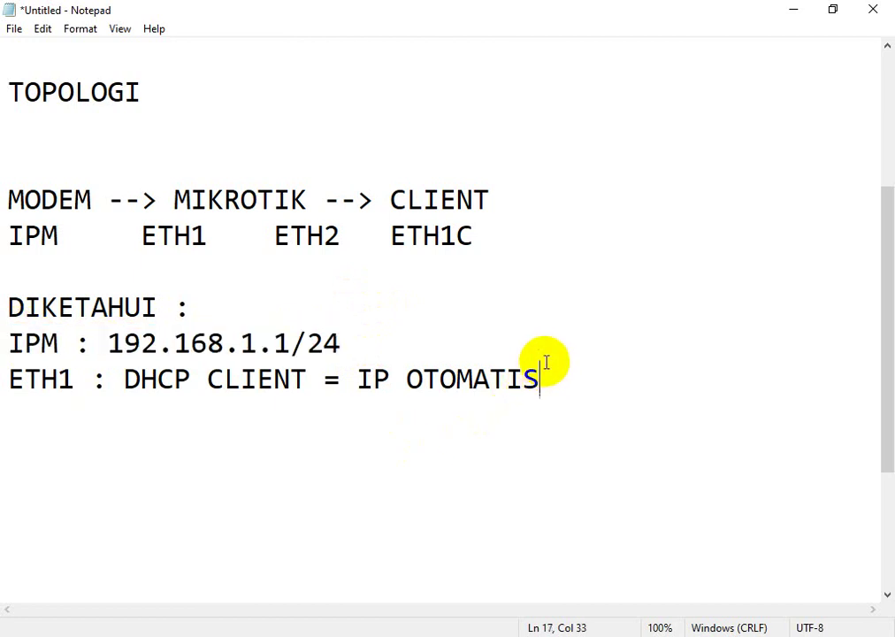
key("Return")
type("ET")
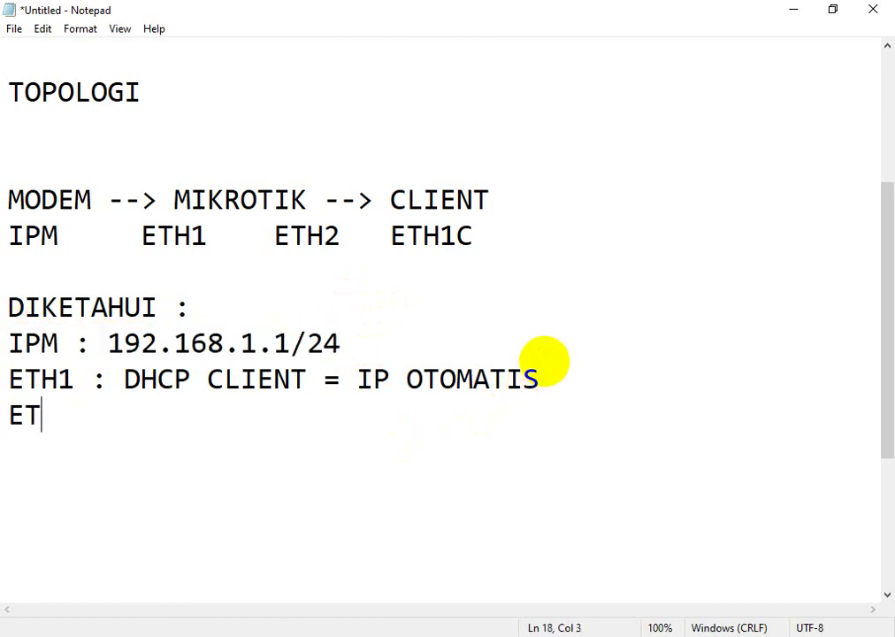
type("H2")
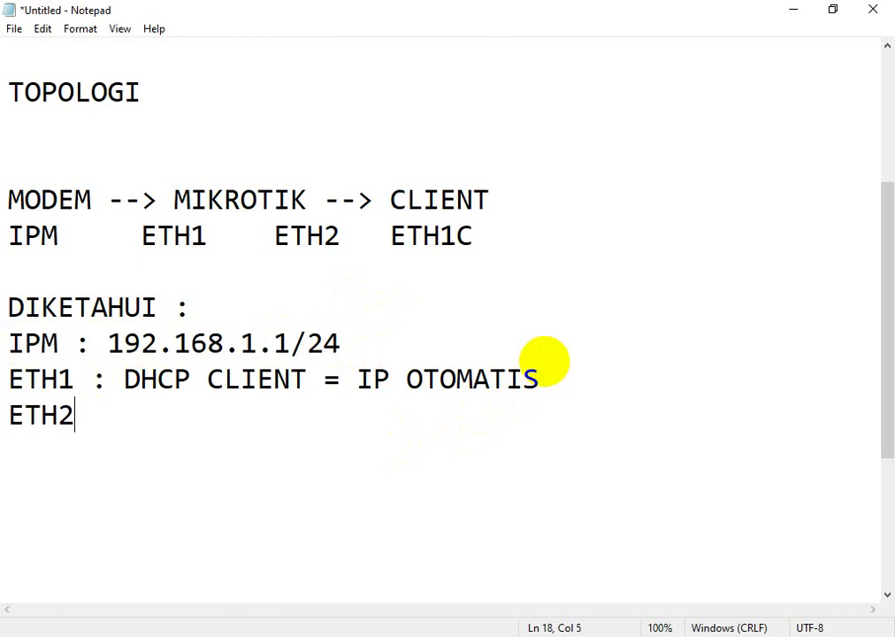
type(" : 200.20")
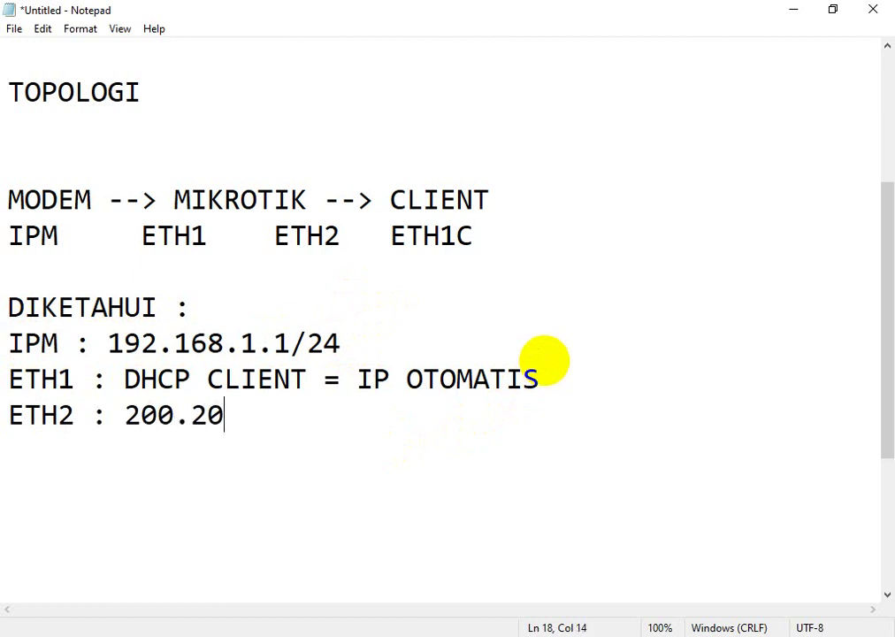
type("0.200.200")
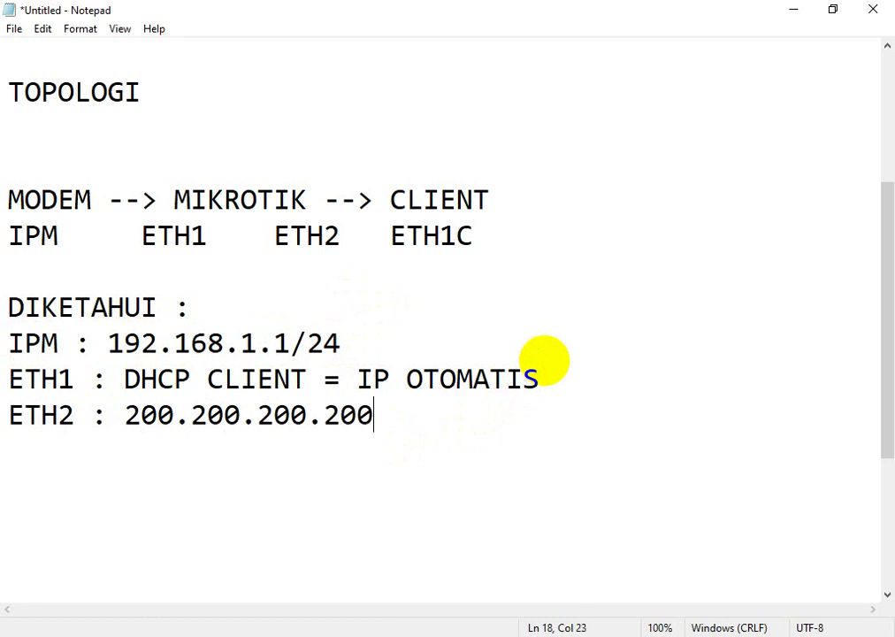
type("/25")
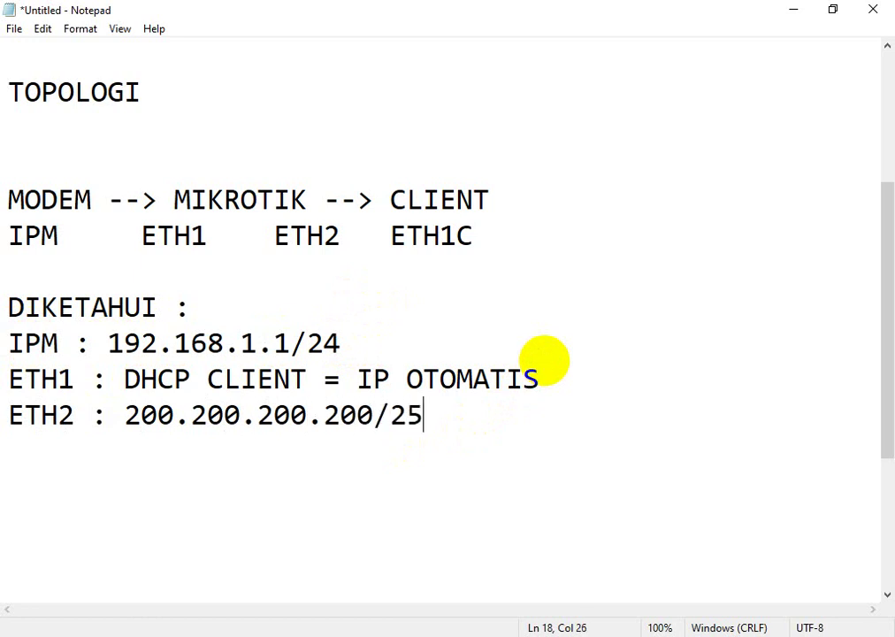
- Add the line "ETH1C : 200.200.200.212/25" below the ETH2 entry and leave a blank line after it
key("Return")
type("ETH1")
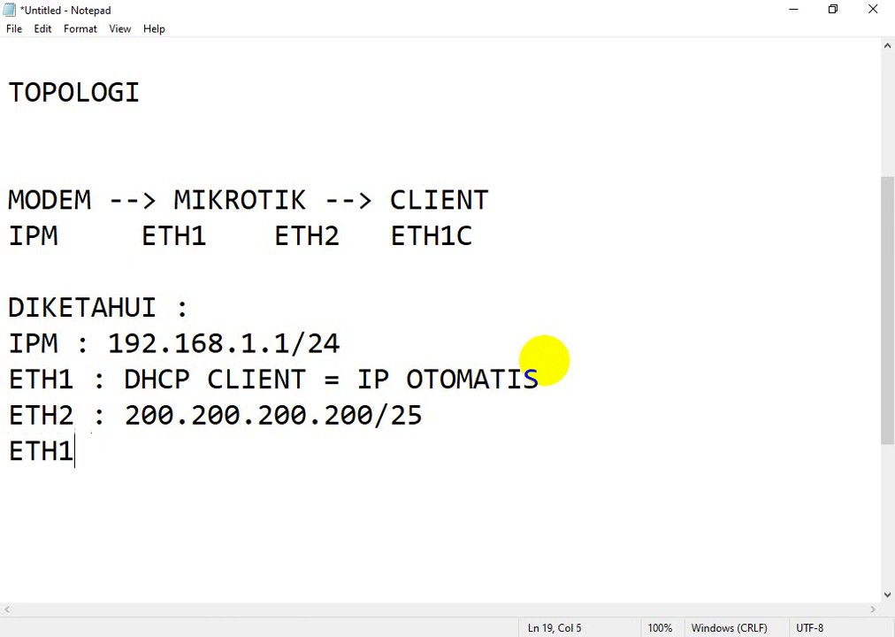
type("C : 200.200.")
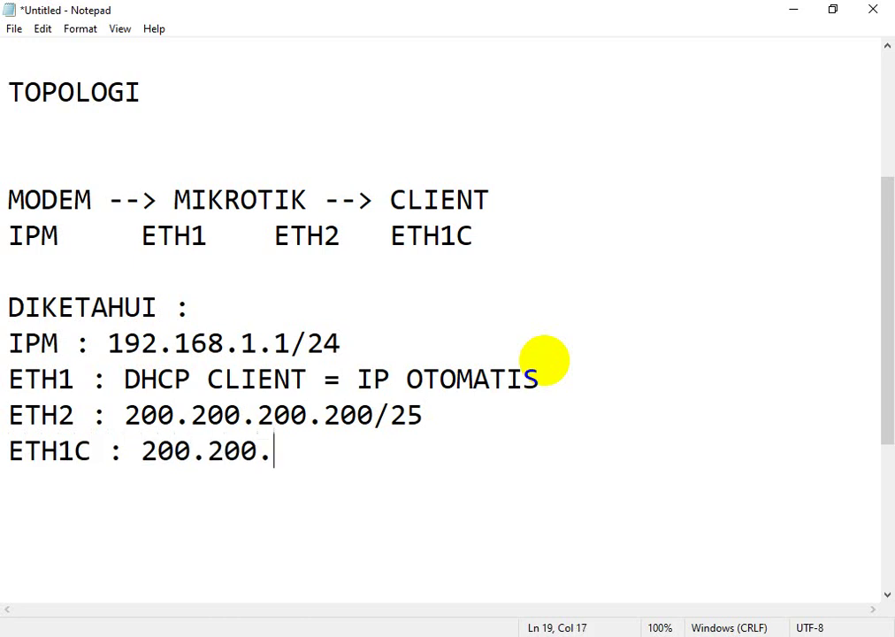
type("200.200.")
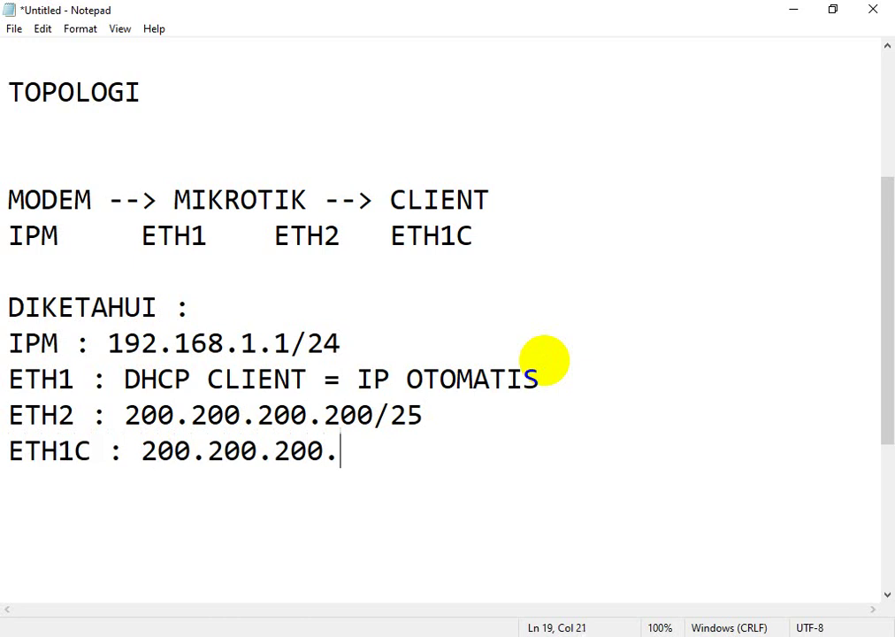
key("BackSpace")
key("BackSpace")
type("12/25")
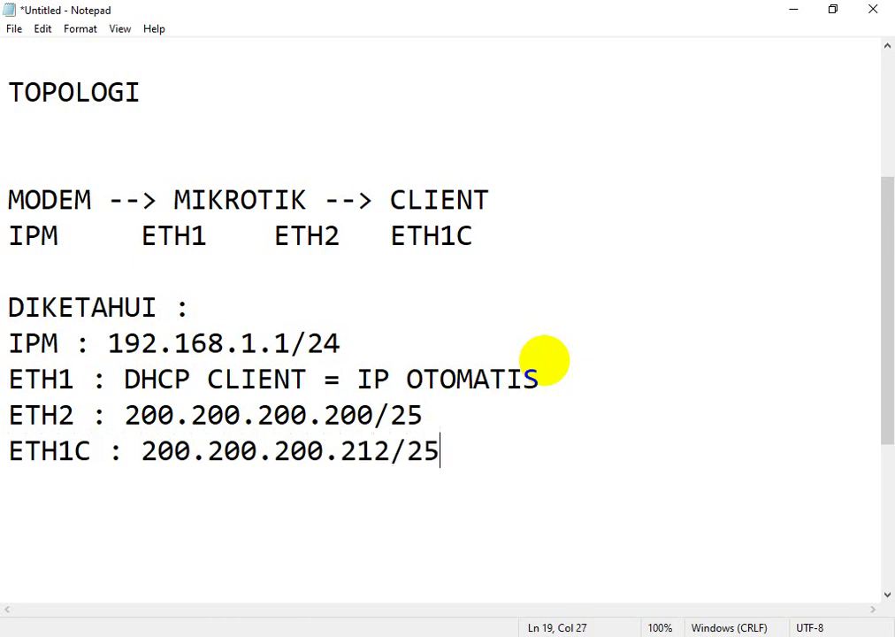
key("Return")
key("Return")
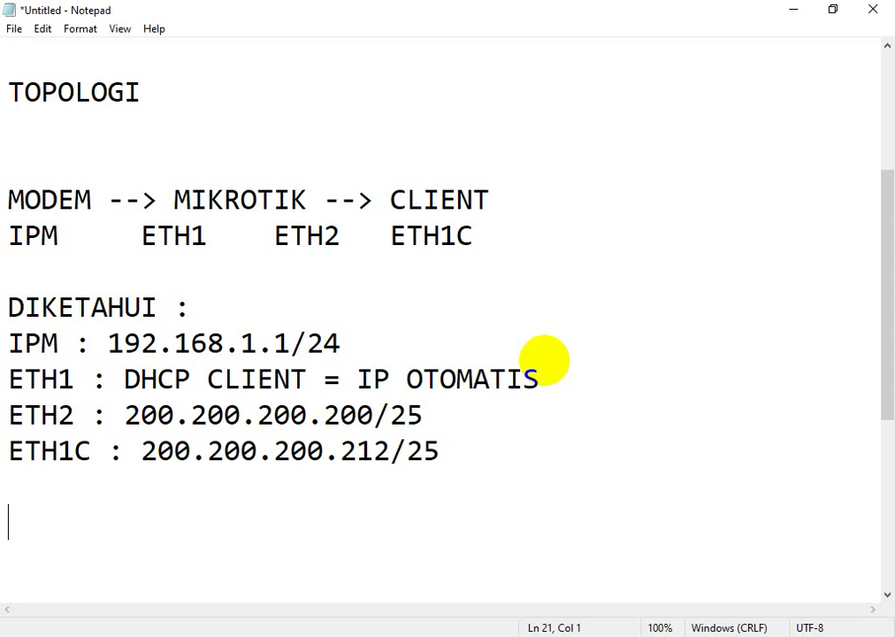
- Add the line "SOAL : BUAT CLIENT DAPAT AKSES INTERNET DARI MIKROTIK" below the ETH1C entry, separated by a blank line
key("Return")
type("SOAL ")
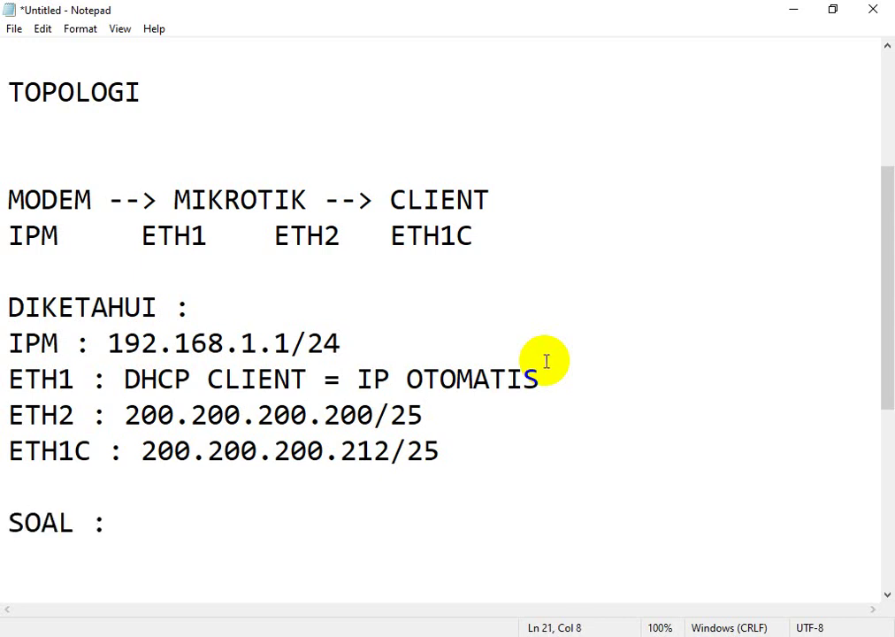
type(": BUAT ")
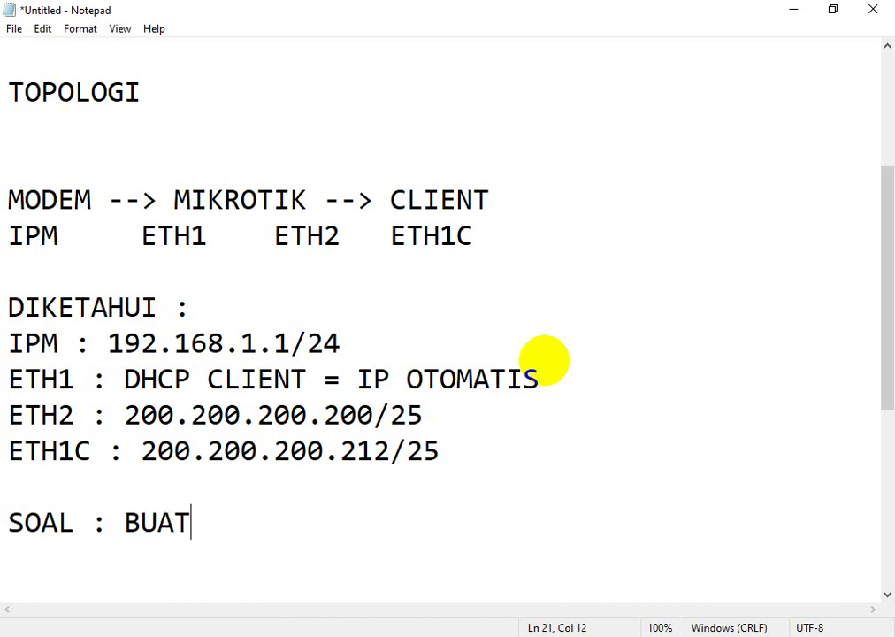
type("CLI")
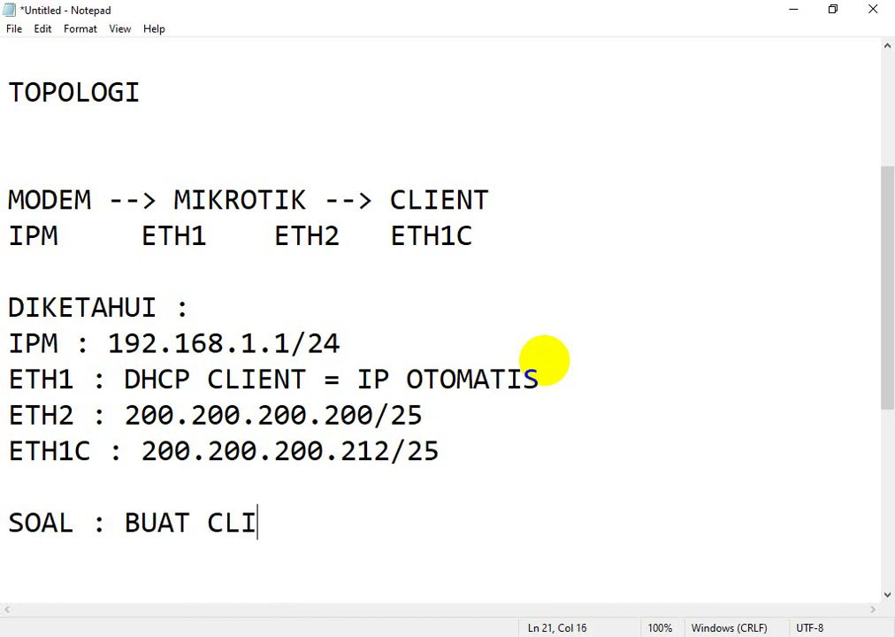
type("ENT DAPAT A")
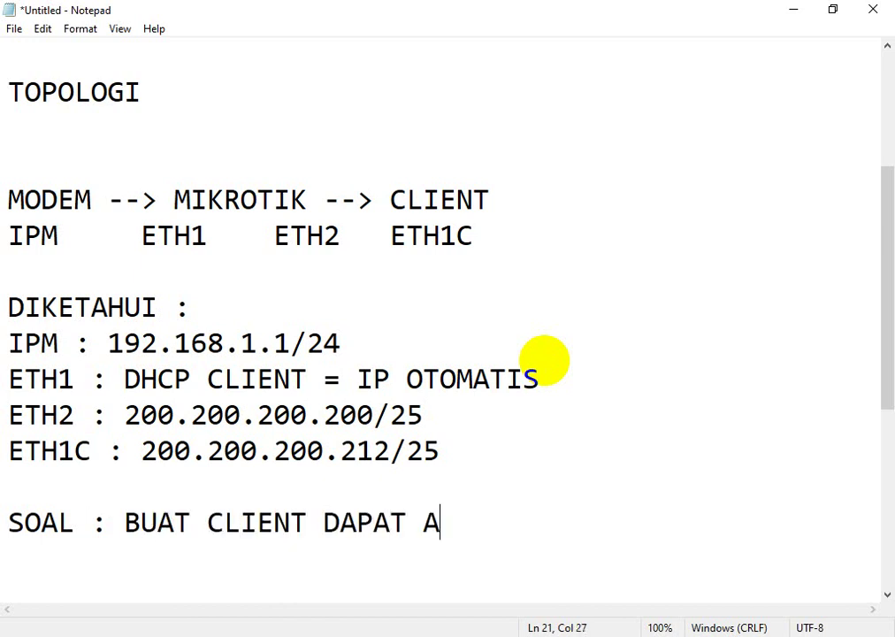
type("KSES INTERNE")
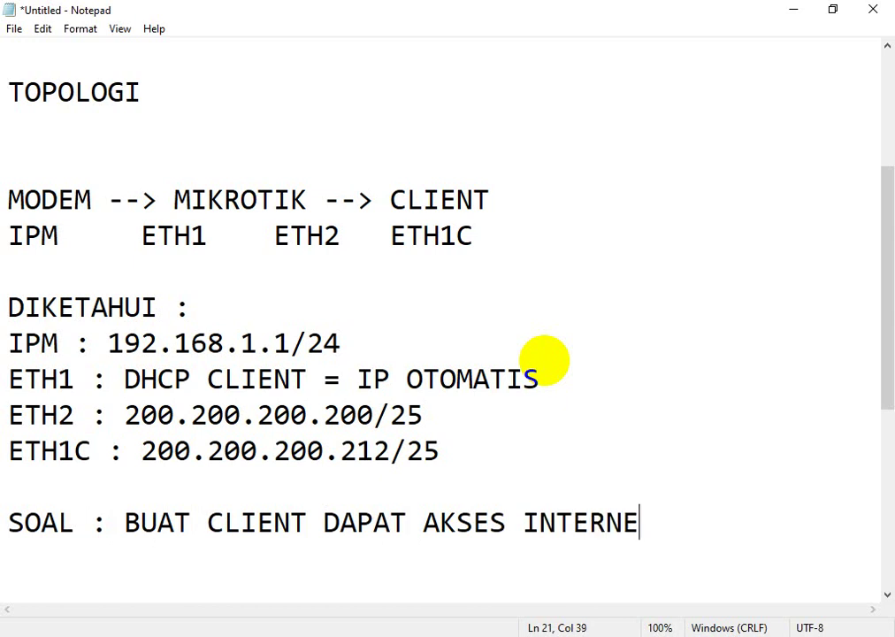
type("T DARI ")
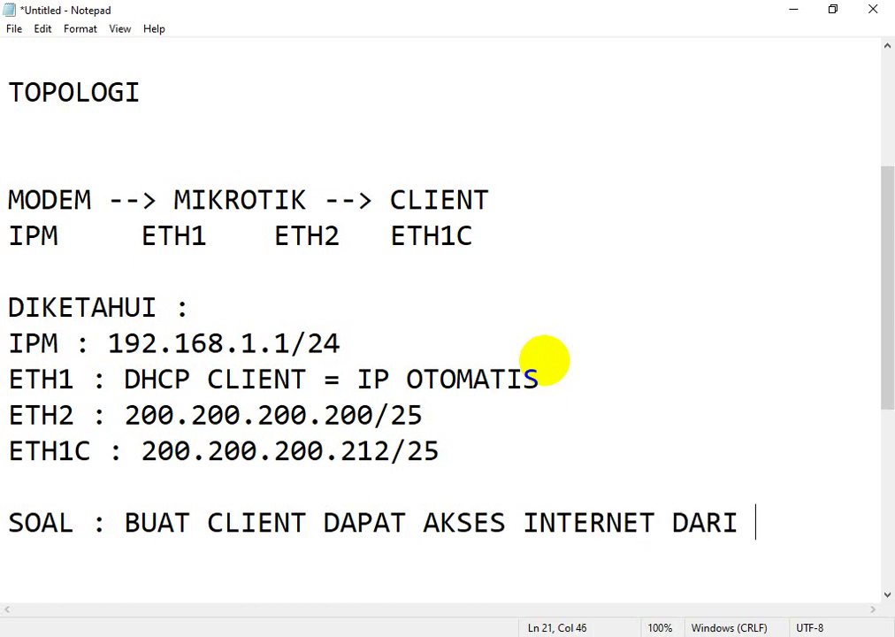
type("MIKROTIK")
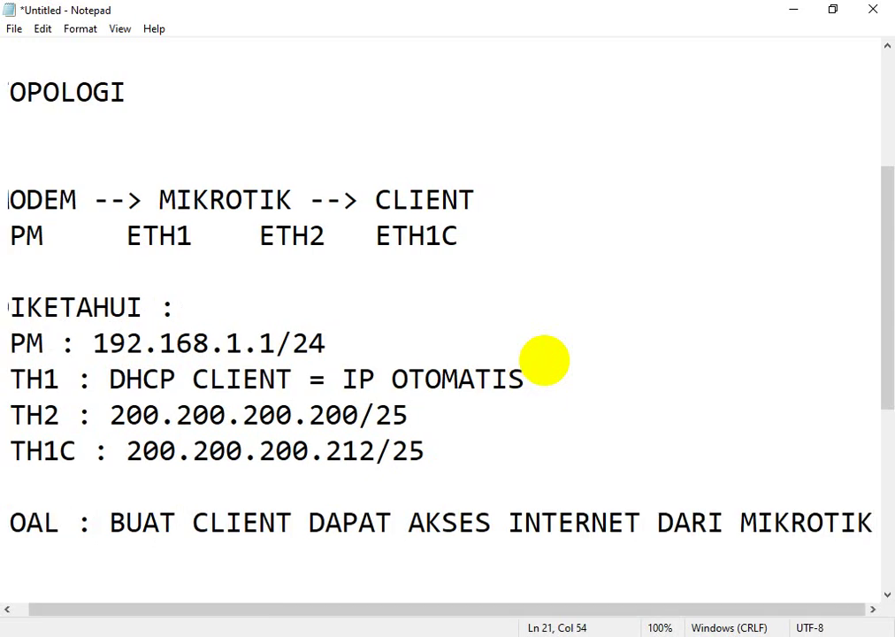
- Move the word MIKROTIK of the SOAL sentence onto its own line, indented to line up under BUAT
key("Left")
key("Left")
key("Left")
key("Left")
key("Left")
key("Return")
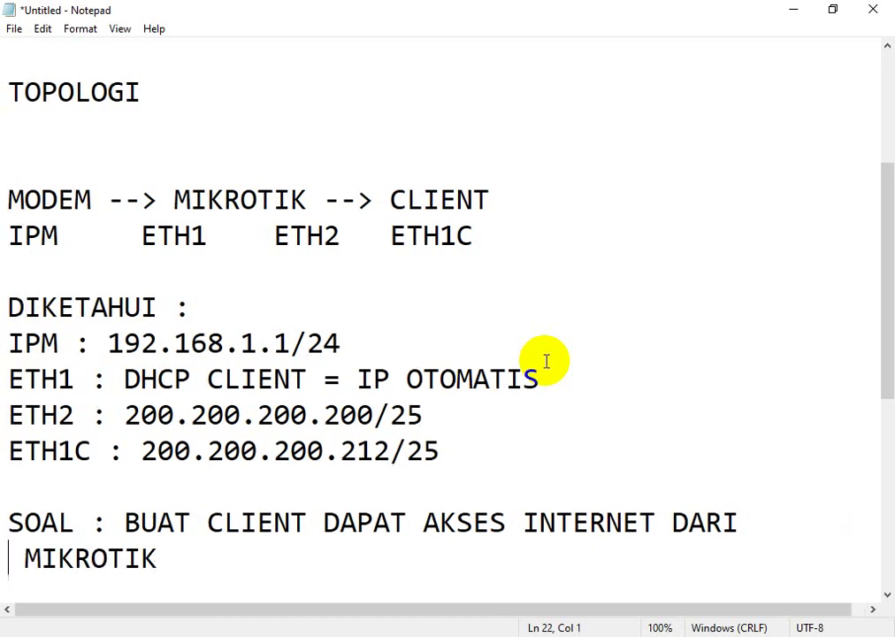
key("Right")
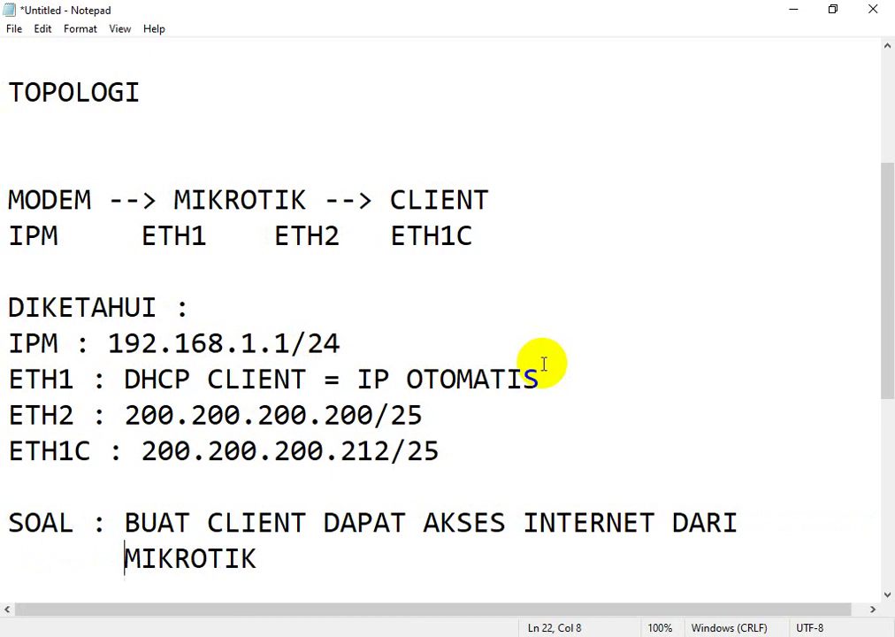
left_click(441, 453)
left_click_drag(440, 453, 7, 196)
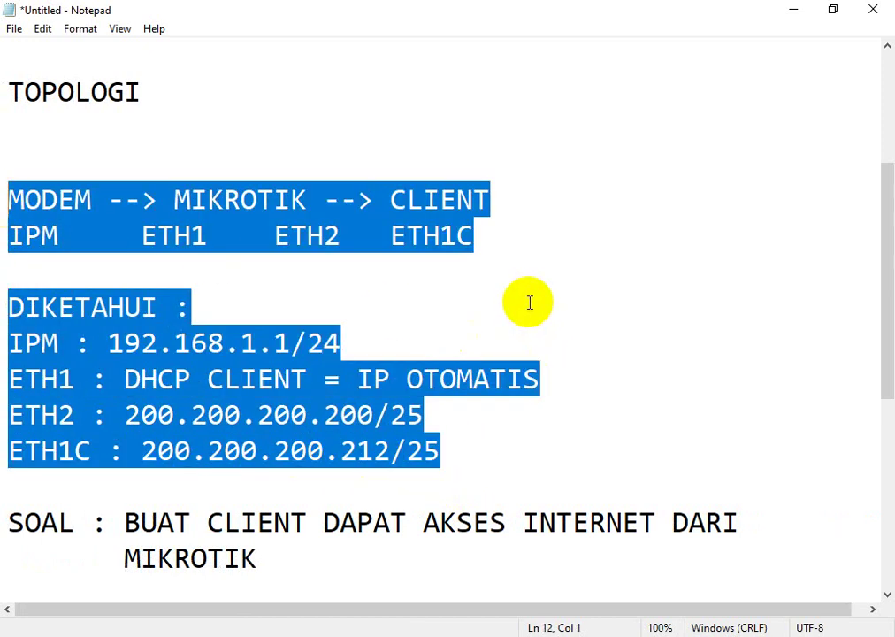
left_click(531, 301)
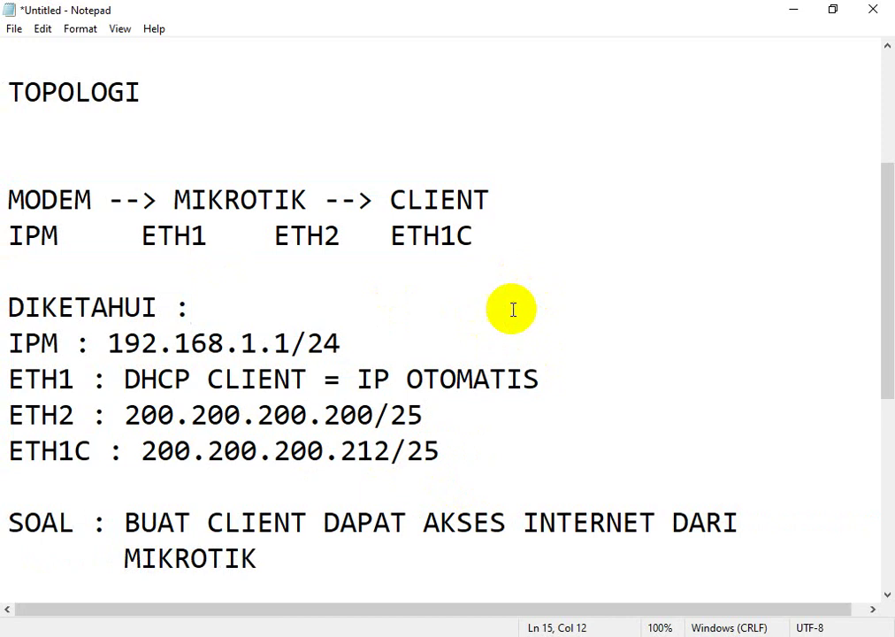
left_click(192, 200)
left_click_drag(192, 200, 344, 233)
left_click(333, 234)
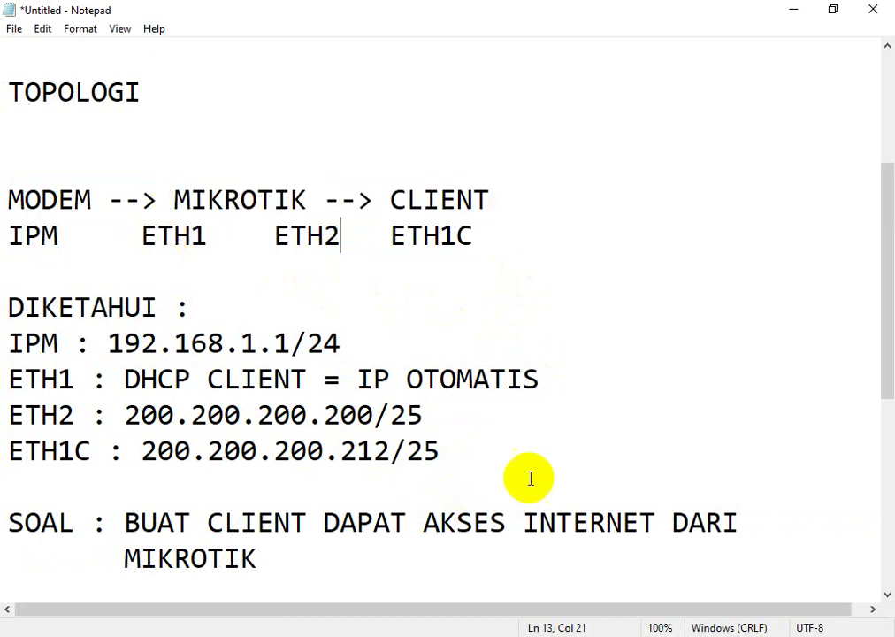
- Switch to VirtualBox Manager and start a new virtual machine named MIKROTIK GATEWAY with type Other and version Other/Unknown
key("alt+Tab")
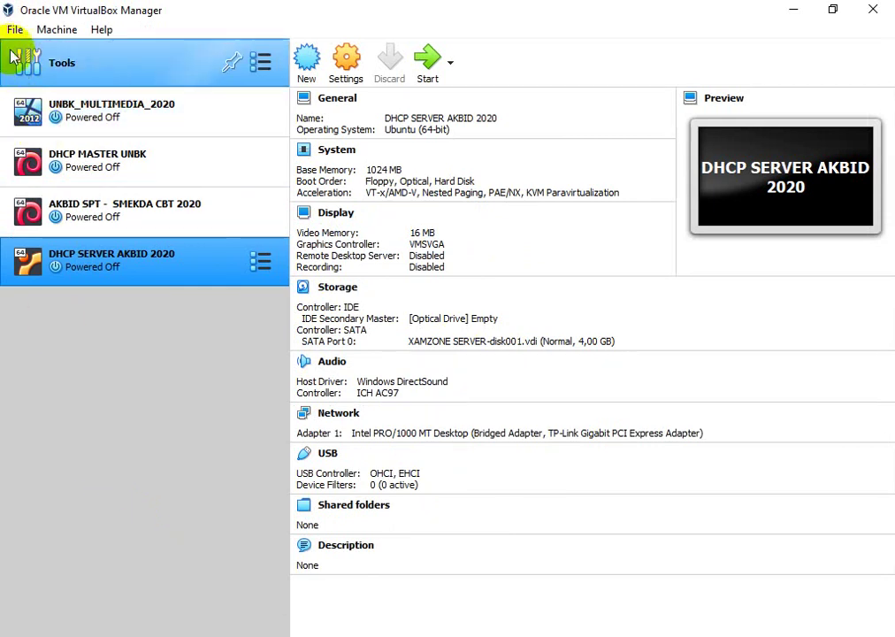
left_click(55, 30)
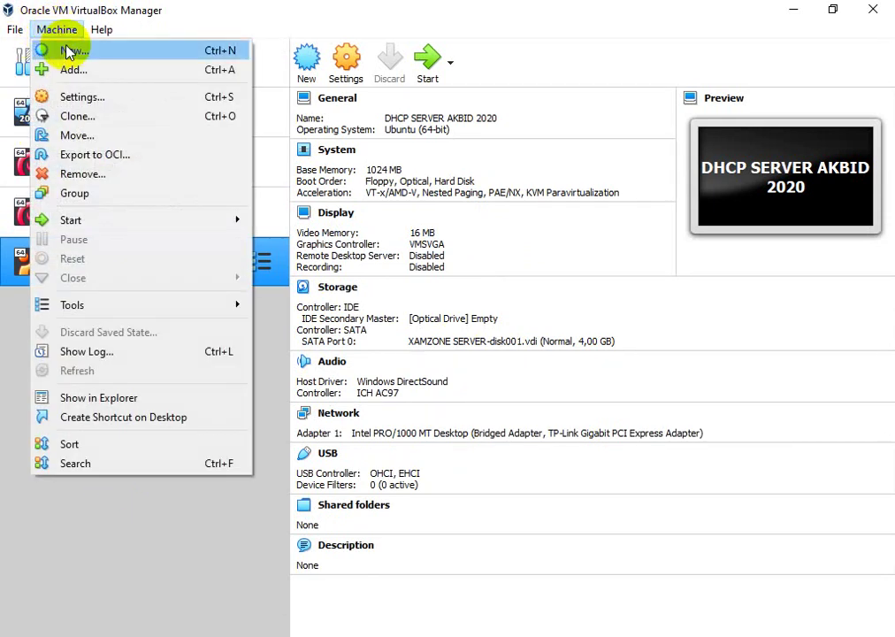
left_click(50, 49)
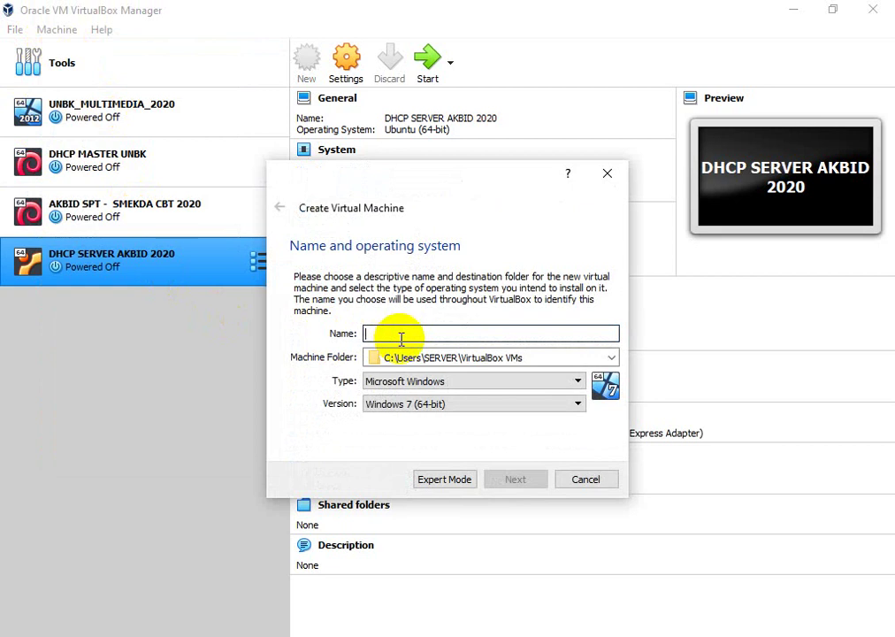
type("M")
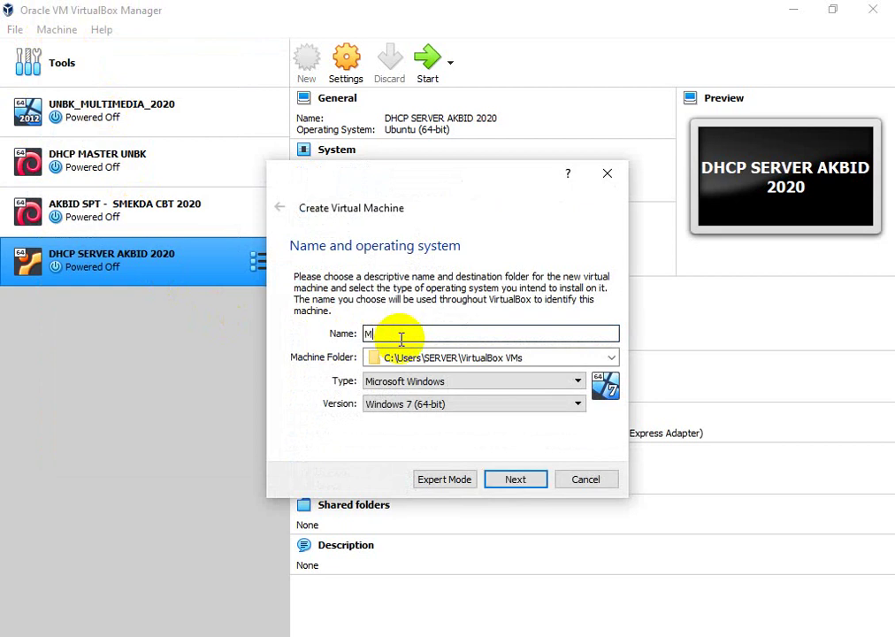
type("IKROTIK GATEWAY")
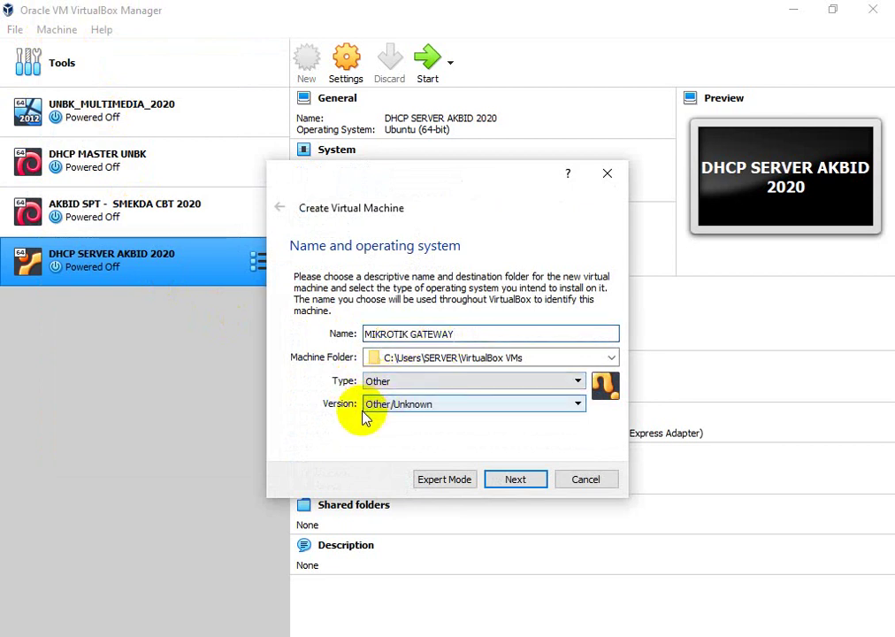
left_click(513, 479)
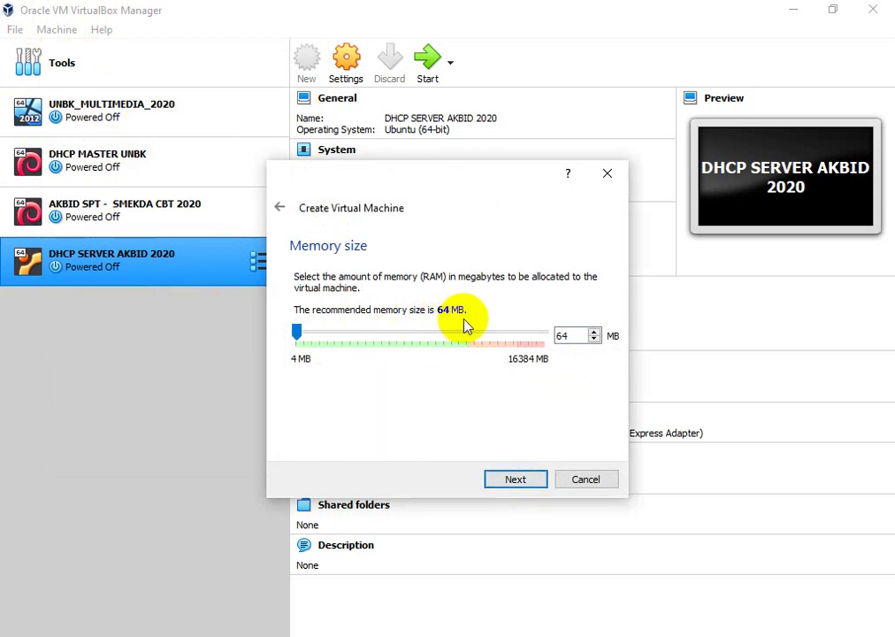
- Set the new virtual machine's memory size to 512 MB
left_click(381, 337)
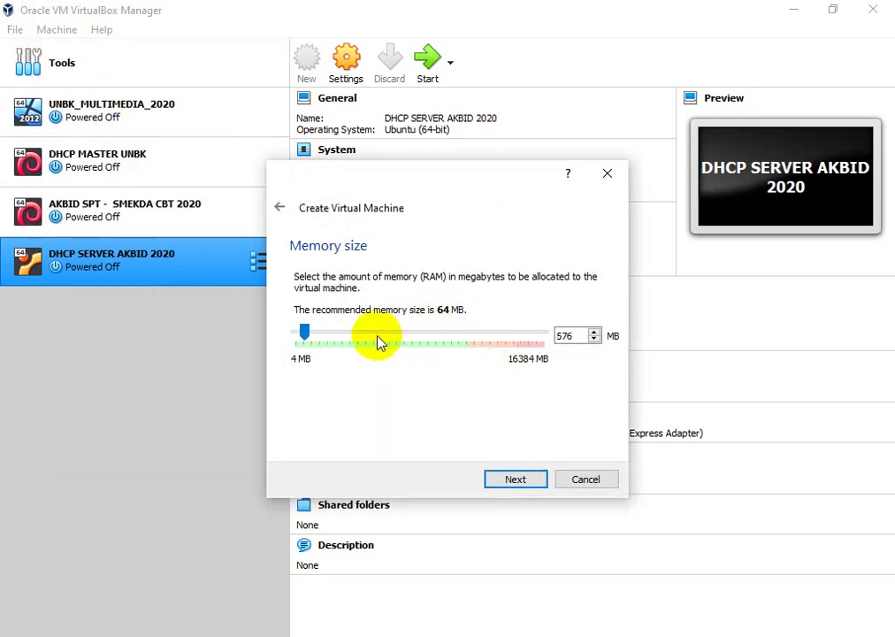
left_click_drag(298, 329, 310, 339)
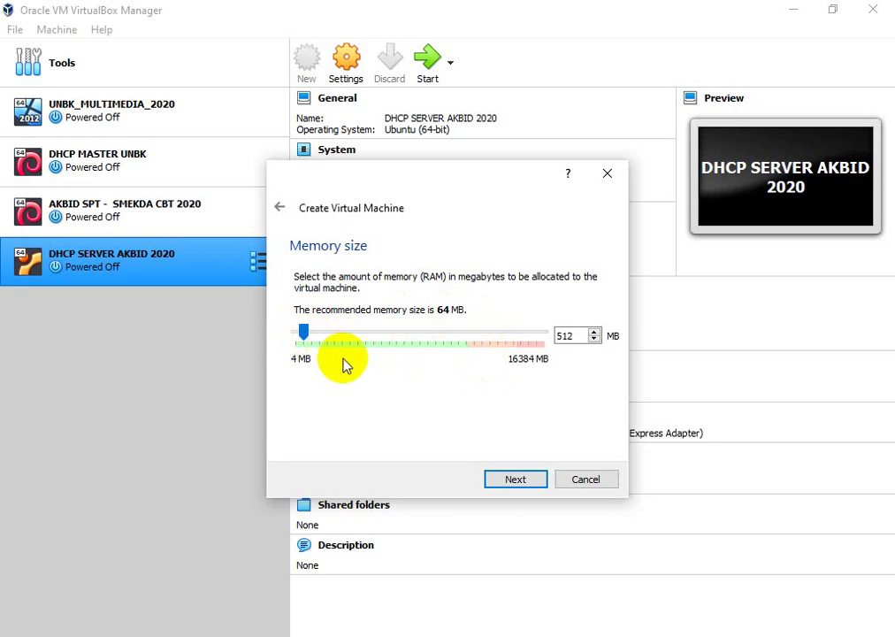
left_click(513, 483)
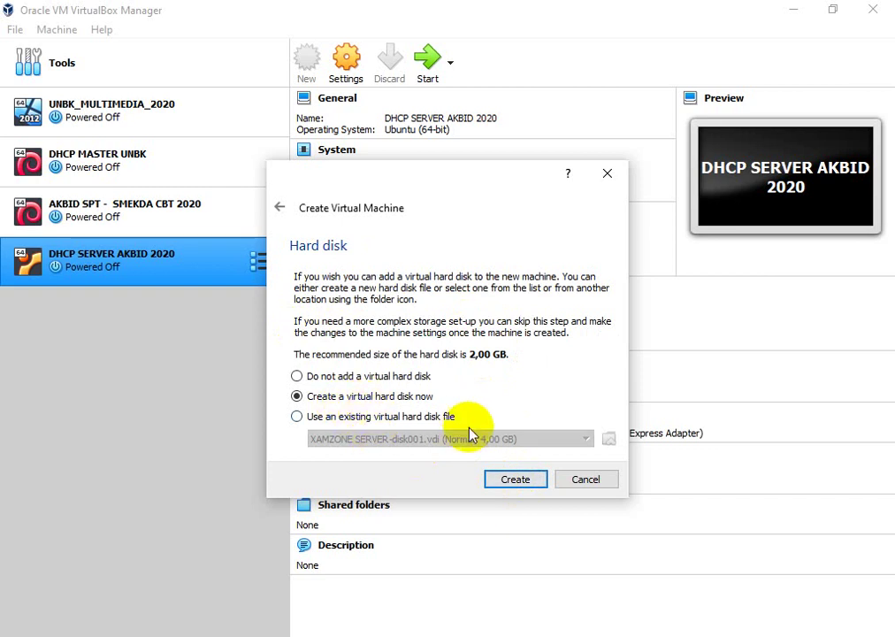
- Choose to create a new virtual hard disk in VDI format with dynamically allocated storage
left_click(516, 479)
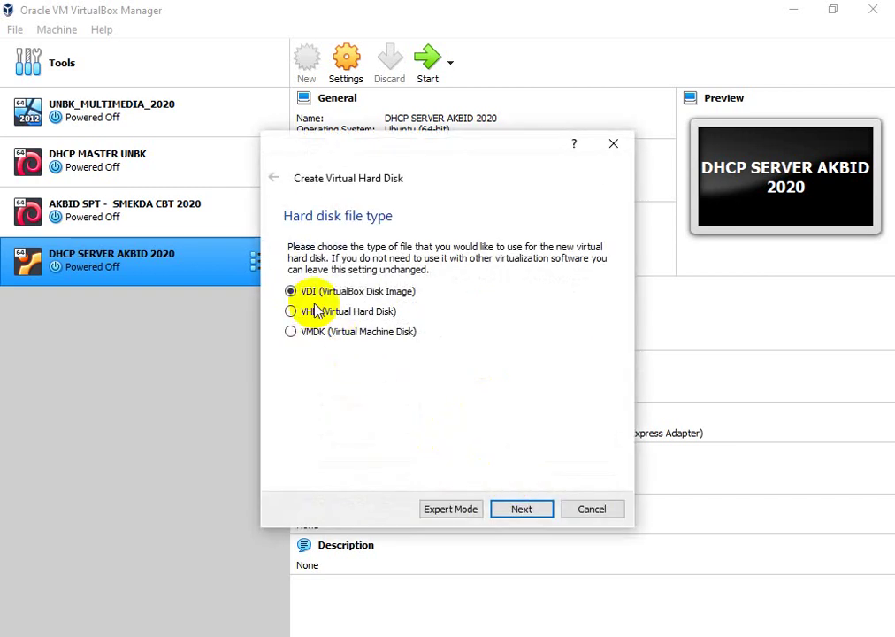
left_click(519, 508)
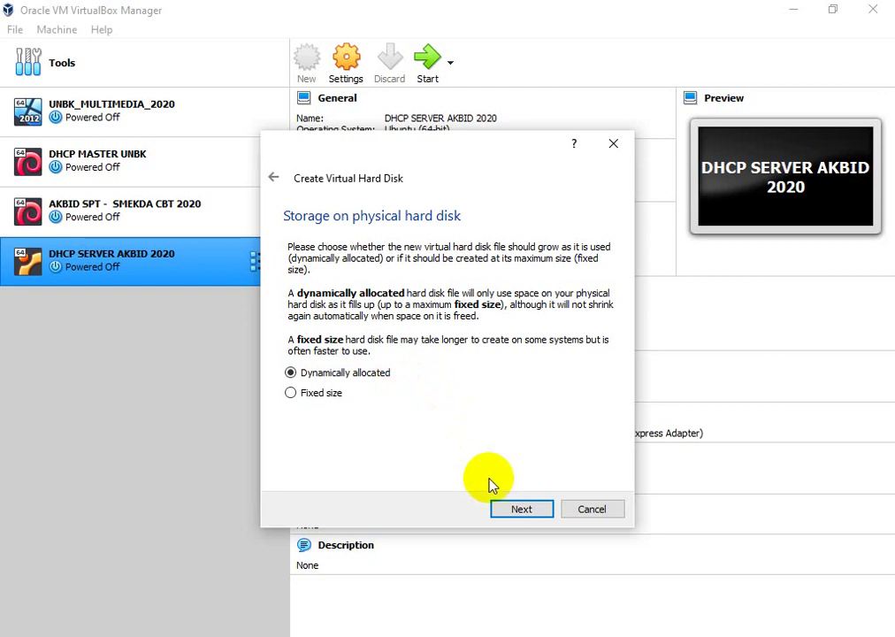
left_click(521, 509)
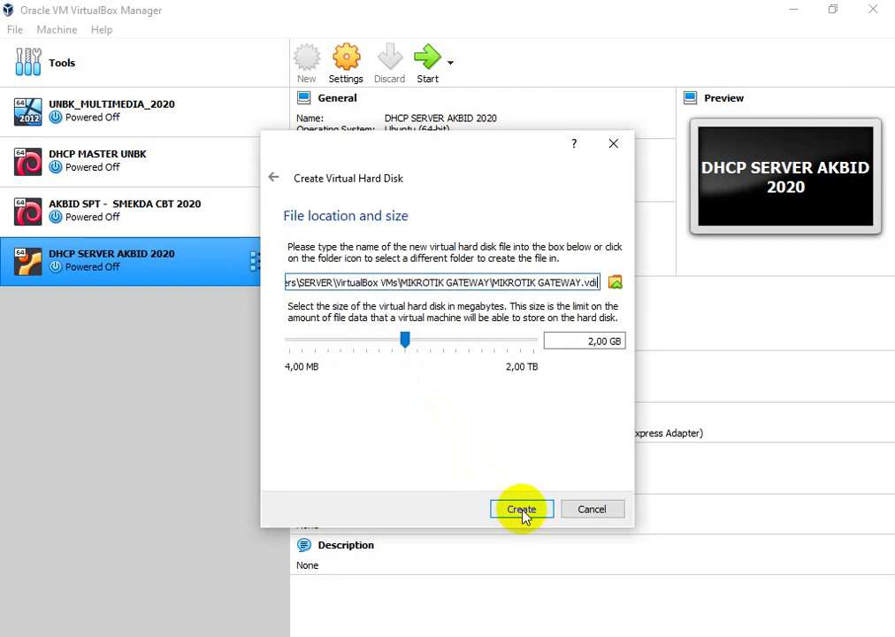
- Set the virtual hard disk size to 128 MB and create the disk for the MIKROTIK GATEWAY machine
left_click(300, 351)
left_click(301, 351)
left_click(301, 351)
left_click(301, 351)
left_click(301, 352)
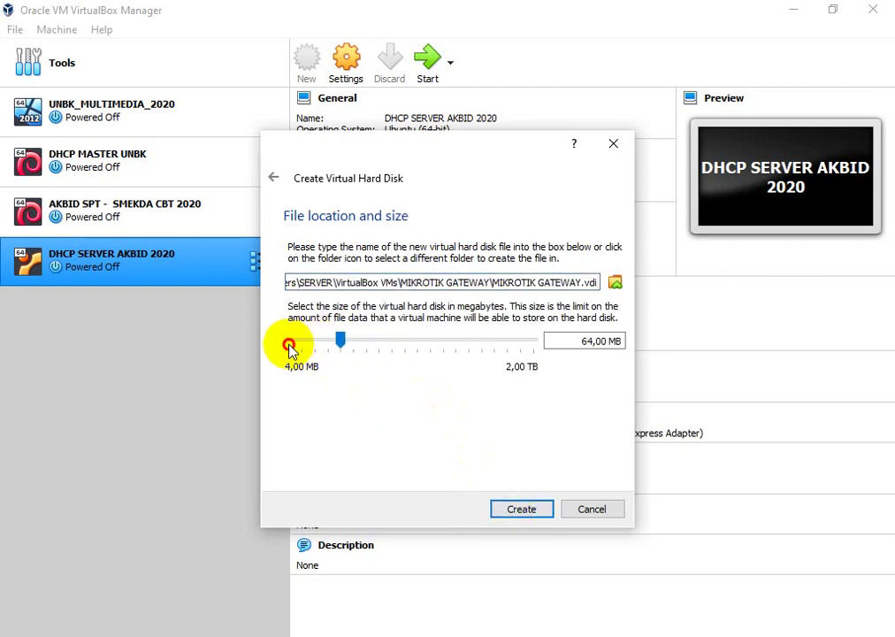
left_click(372, 351)
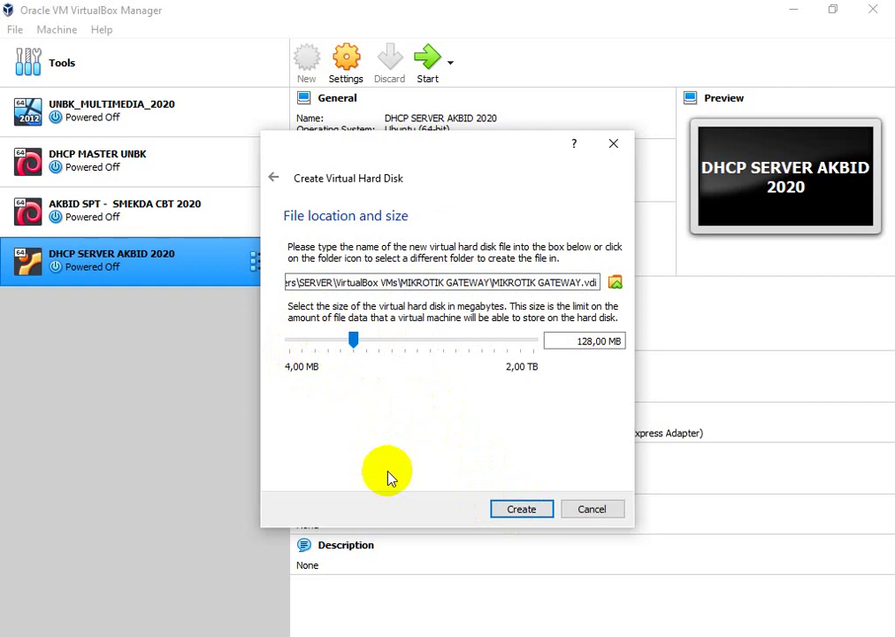
left_click(513, 513)
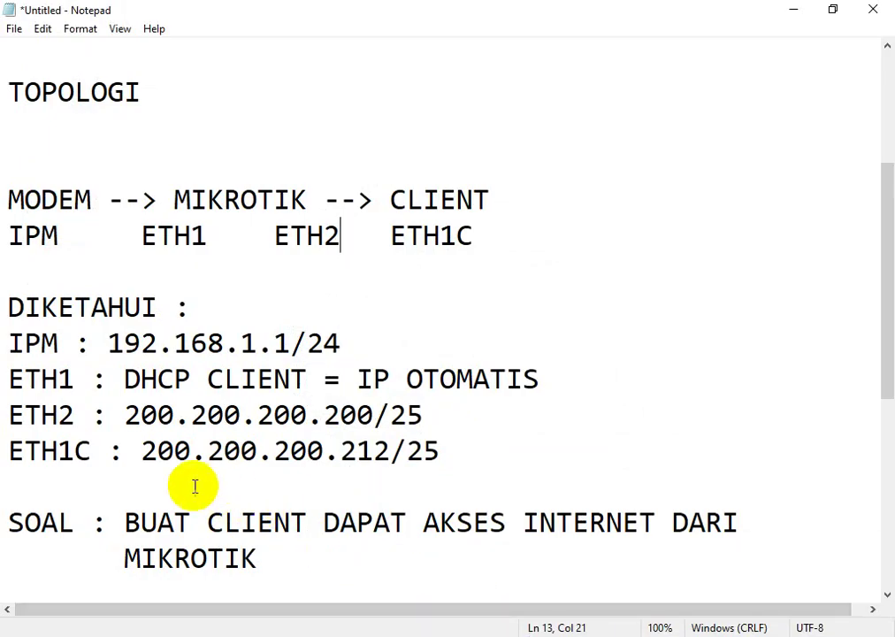
- Review the ETH1 and ETH2 labels in the Notepad notes and the Ethernet 3 adapter's description in the Windows network connection details
left_click_drag(143, 237, 342, 240)
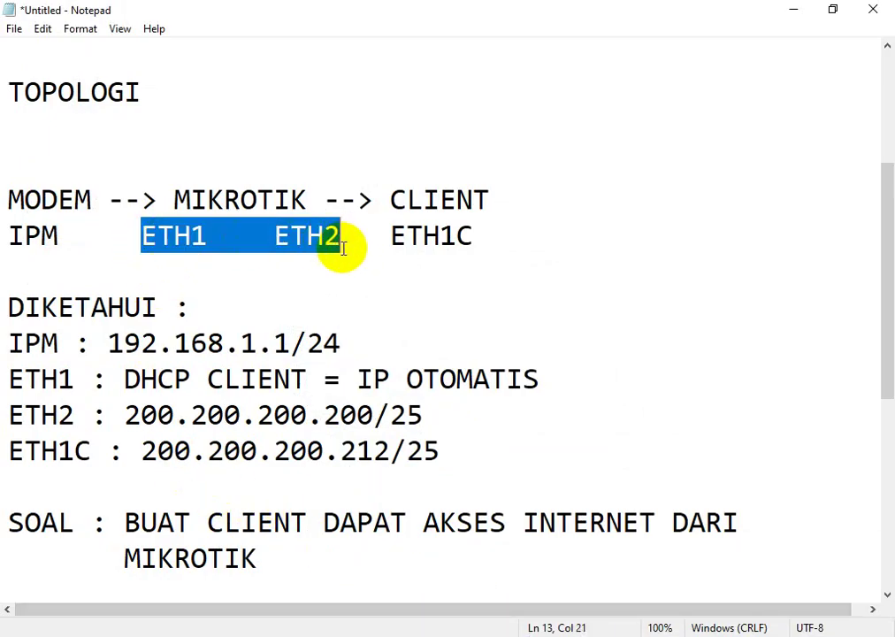
left_click(786, 14)
right_click(750, 632)
left_click(748, 631)
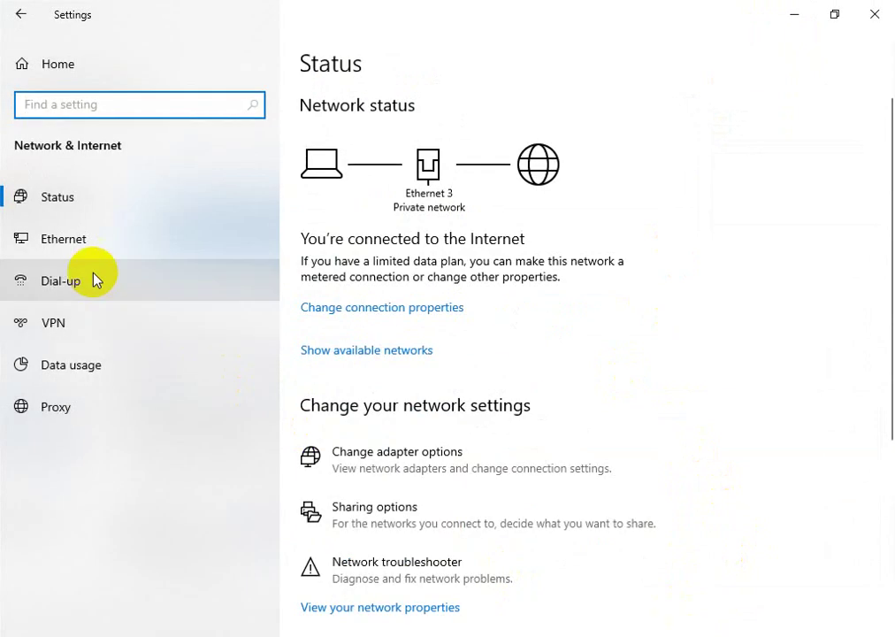
left_click(88, 246)
left_click(353, 337)
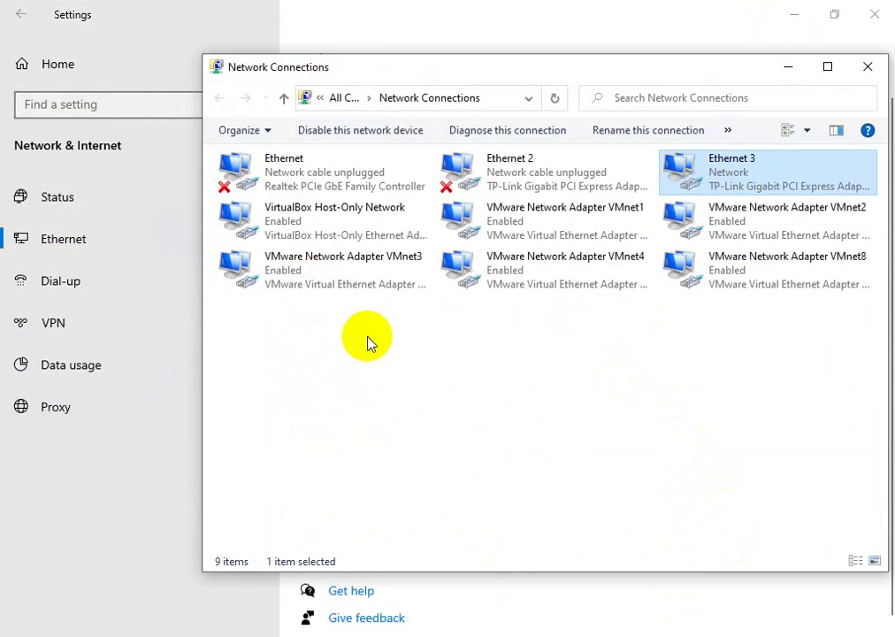
left_click(581, 411)
left_click(733, 184)
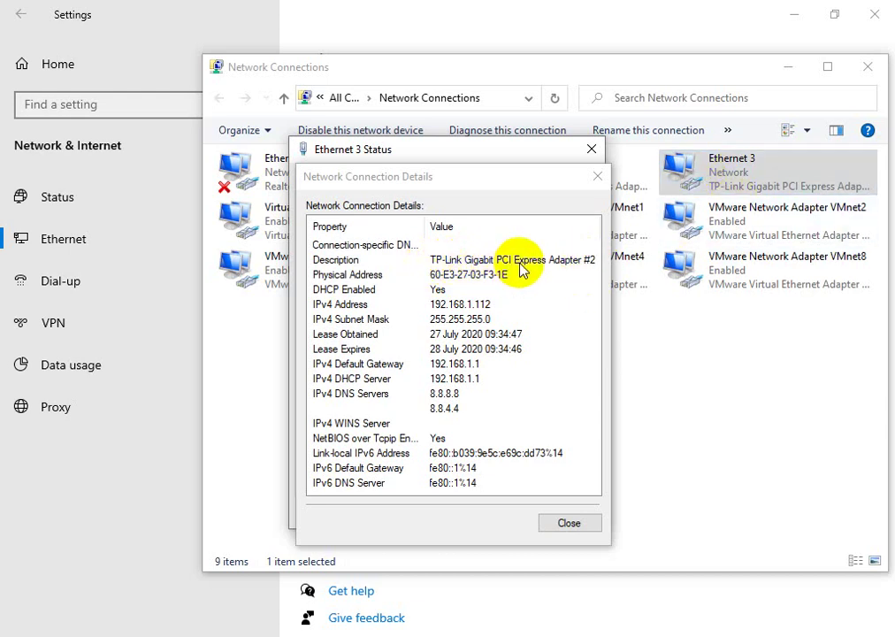
left_click(446, 262)
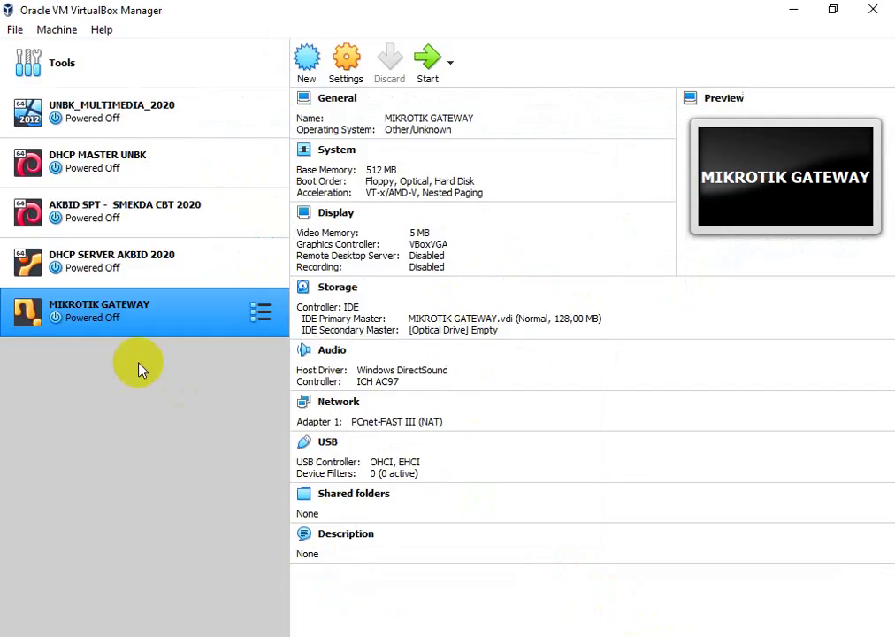
- Attach Adapter 1 of the MIKROTIK GATEWAY machine to a Bridged Adapter, consulting the ETH1 and ETH2 labels in the Notepad notes
right_click(72, 310)
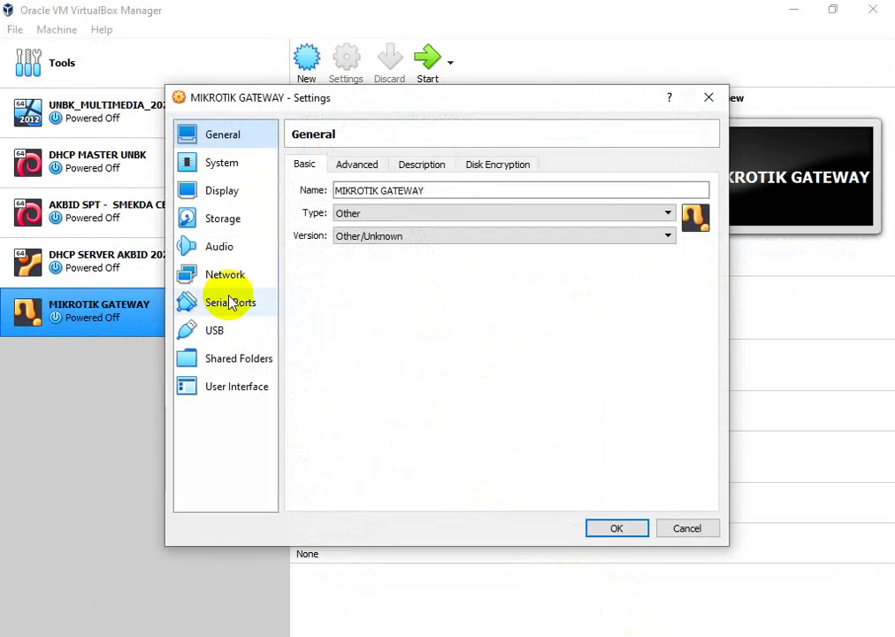
left_click(237, 278)
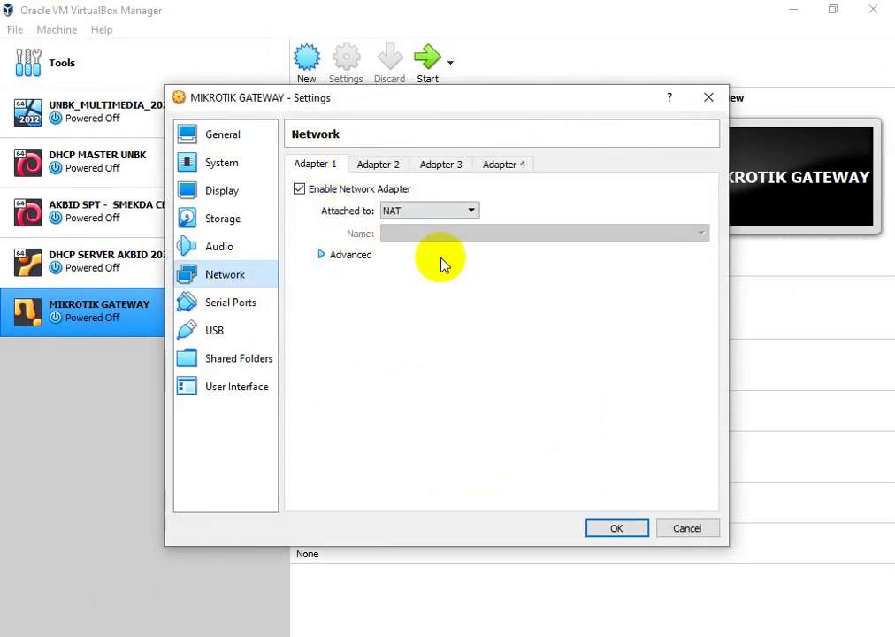
key("alt+Tab")
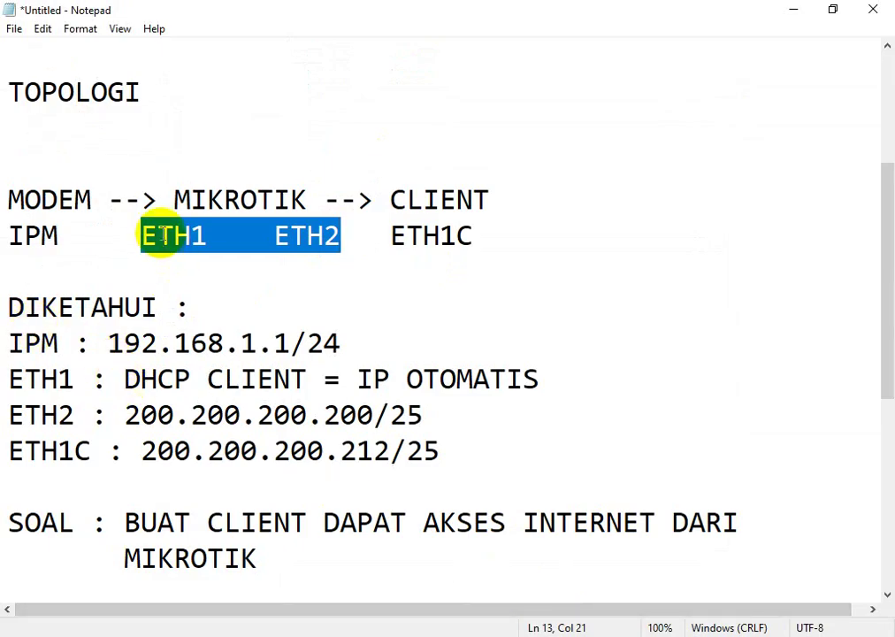
left_click(793, 10)
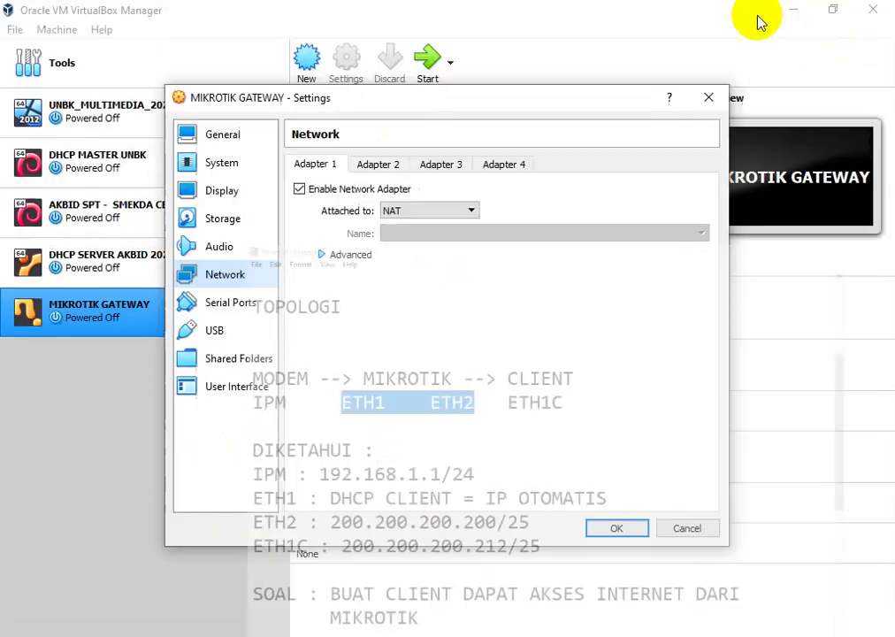
left_click(400, 213)
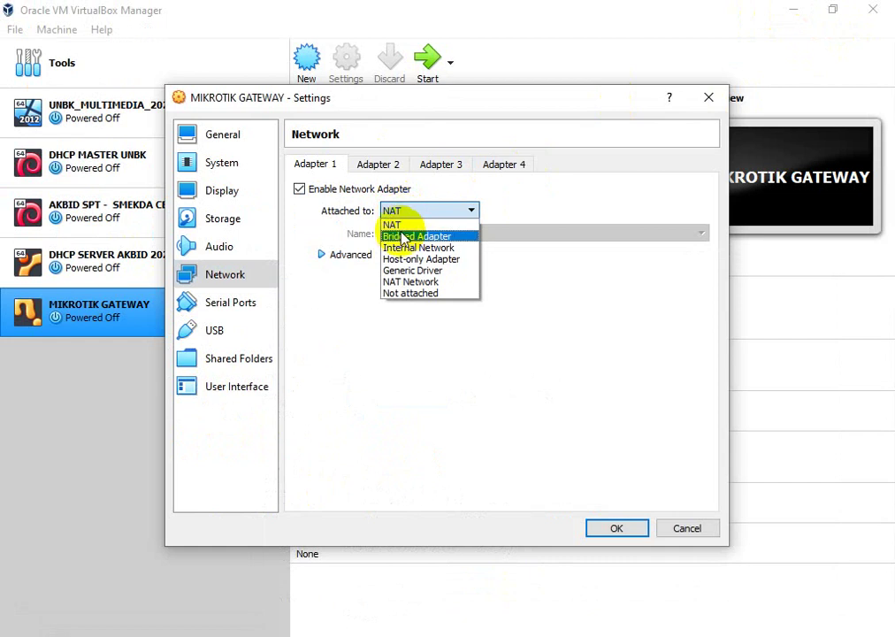
left_click(402, 237)
left_click(403, 235)
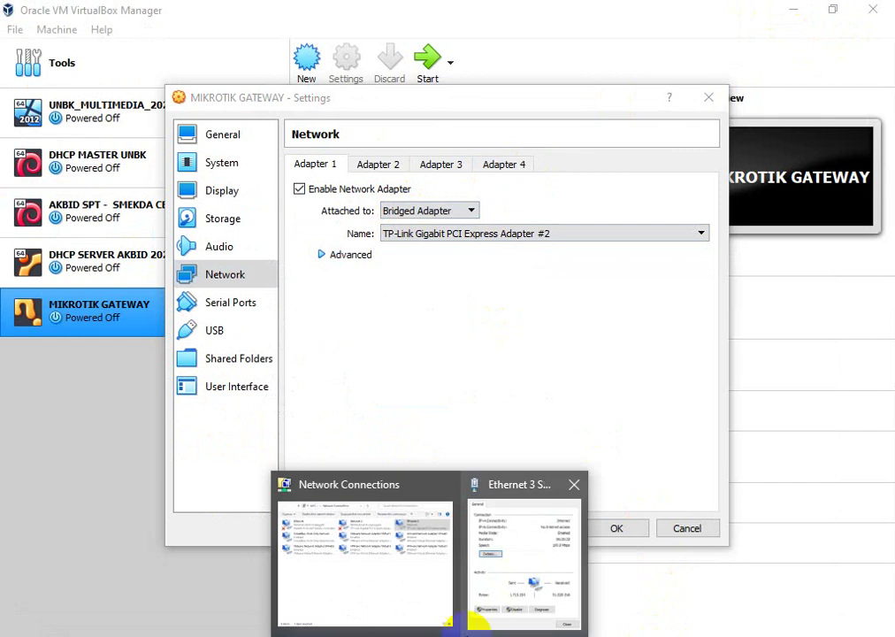
- Check the Ethernet 3 adapter's description in Windows and choose TP-Link Gigabit PCI Express Adapter #2 for Adapter 1's bridge
left_click(509, 584)
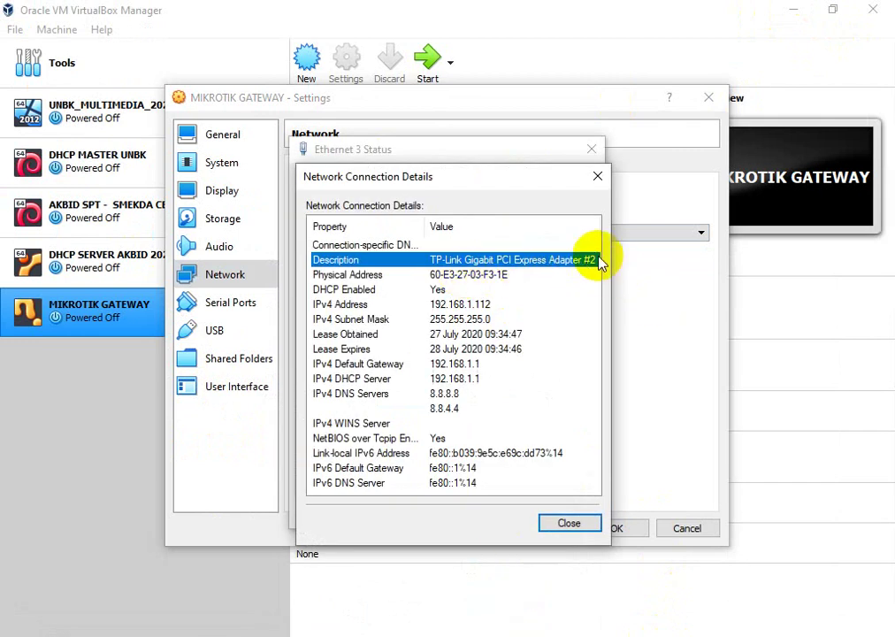
left_click(622, 278)
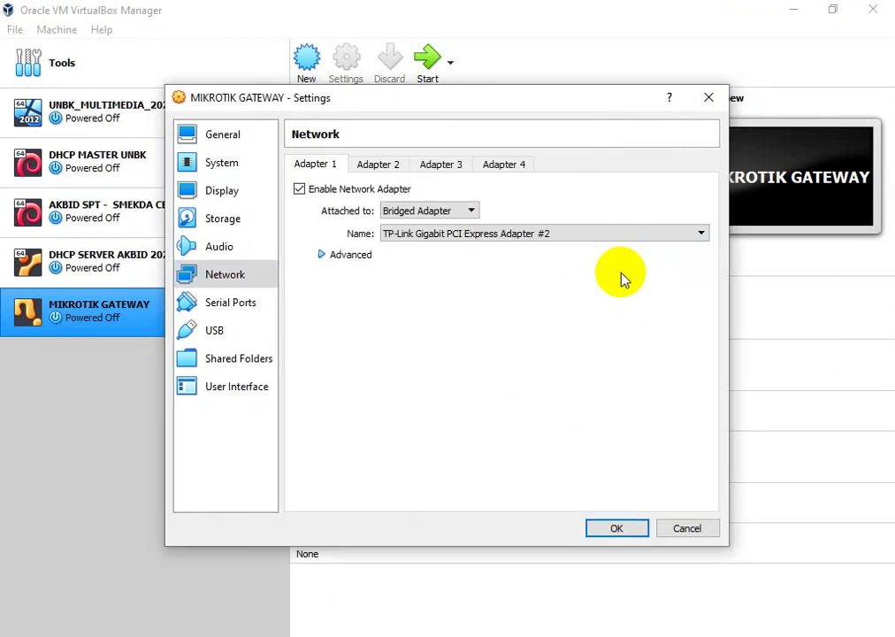
left_click(545, 234)
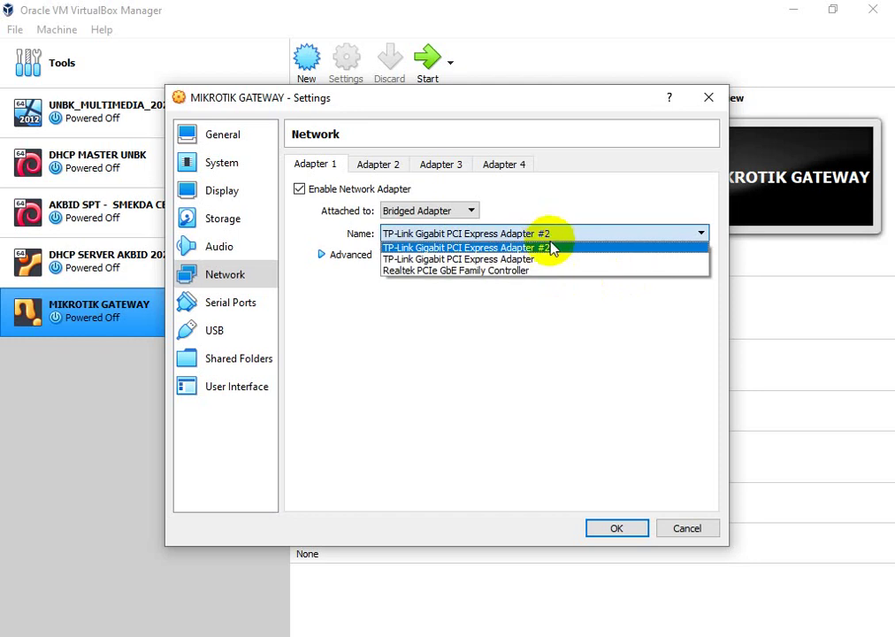
left_click(487, 249)
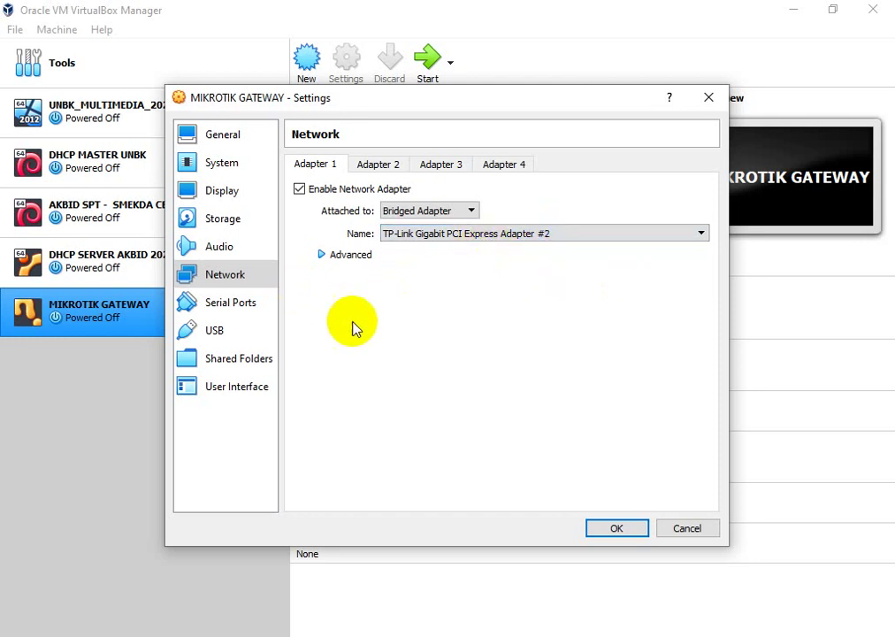
left_click(693, 632)
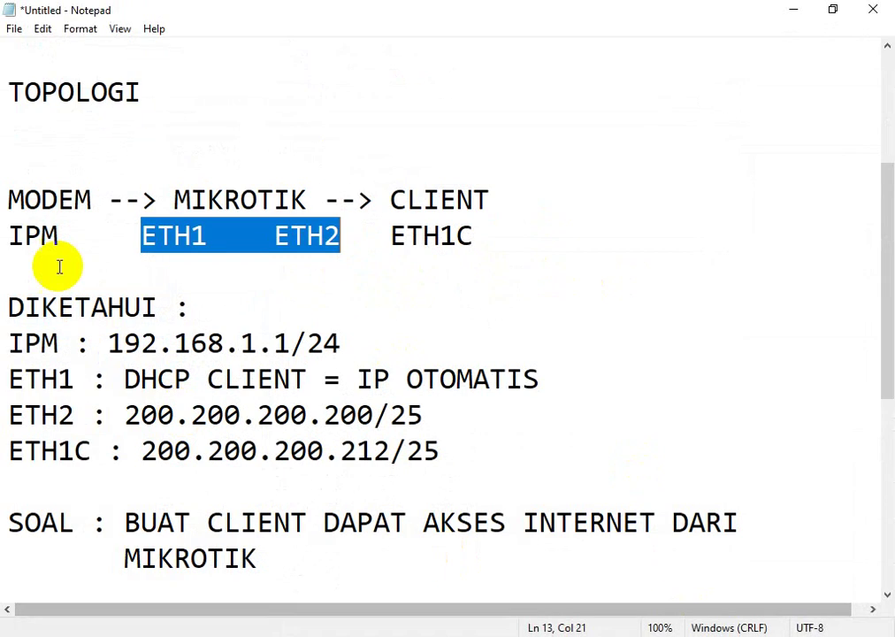
left_click(794, 11)
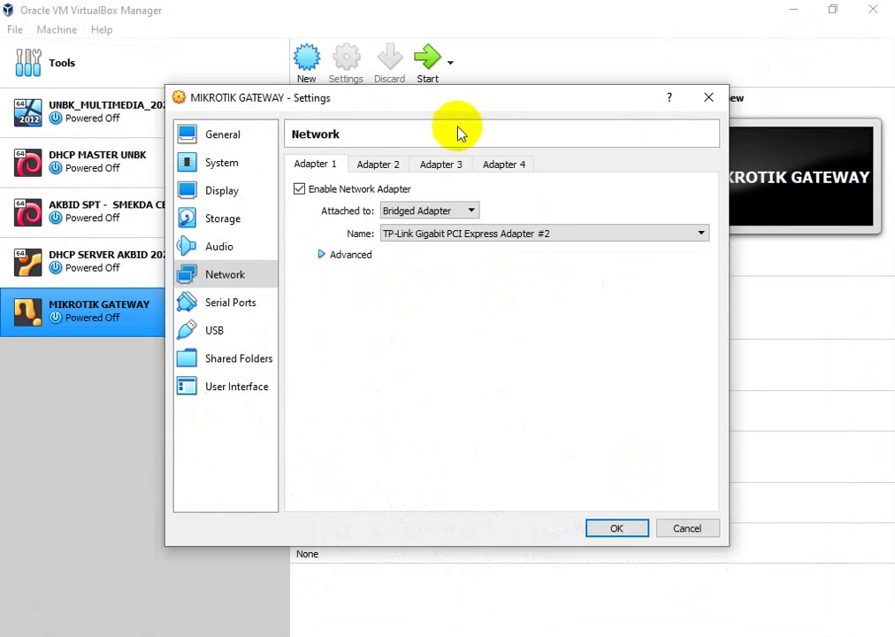
- Open the Adapter 2 settings and switch to Notepad to append "/ WINDOWS WOKSTATION" after CLIENT in the topology line
left_click(381, 164)
left_click(677, 632)
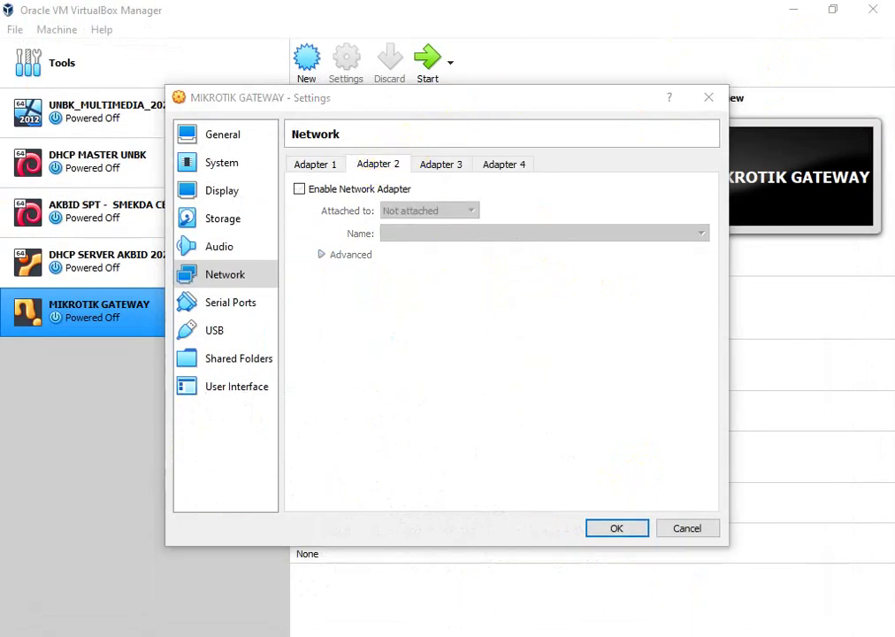
left_click(518, 201)
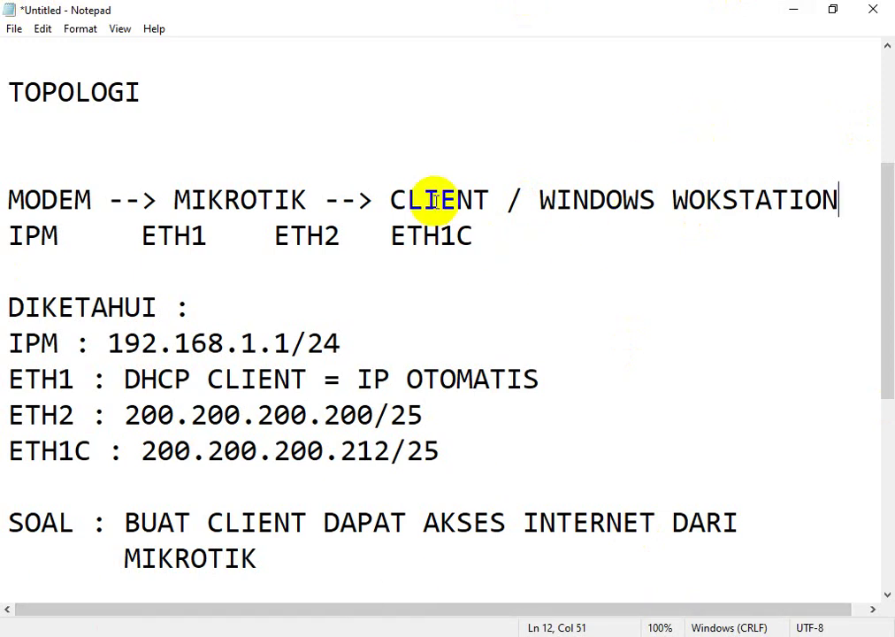
- Add BRIDGE under ETH1 and HOST ONLY under ETH2 in the topology notes, and shift ETH1C further along its line
left_click(486, 239)
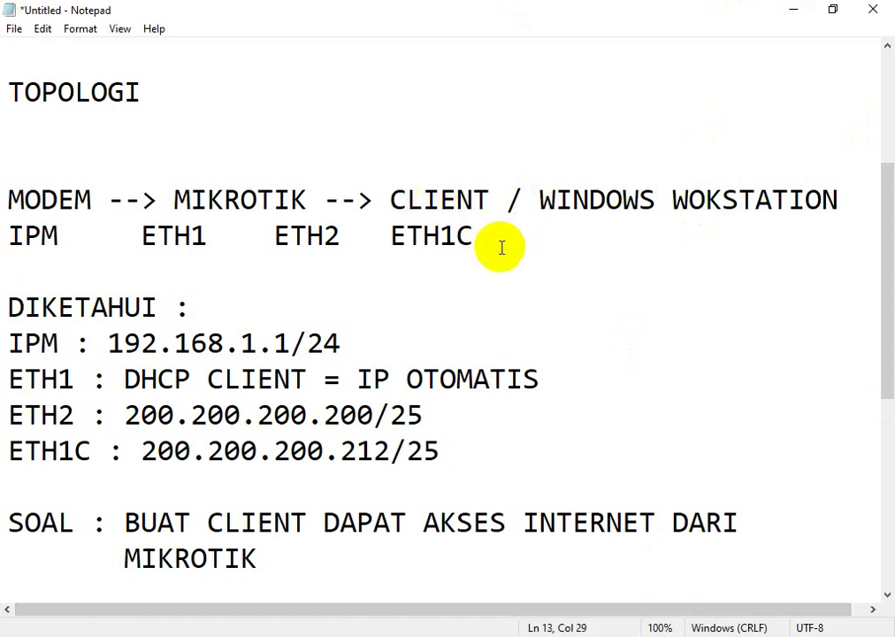
key("Return")
key("BackSpace")
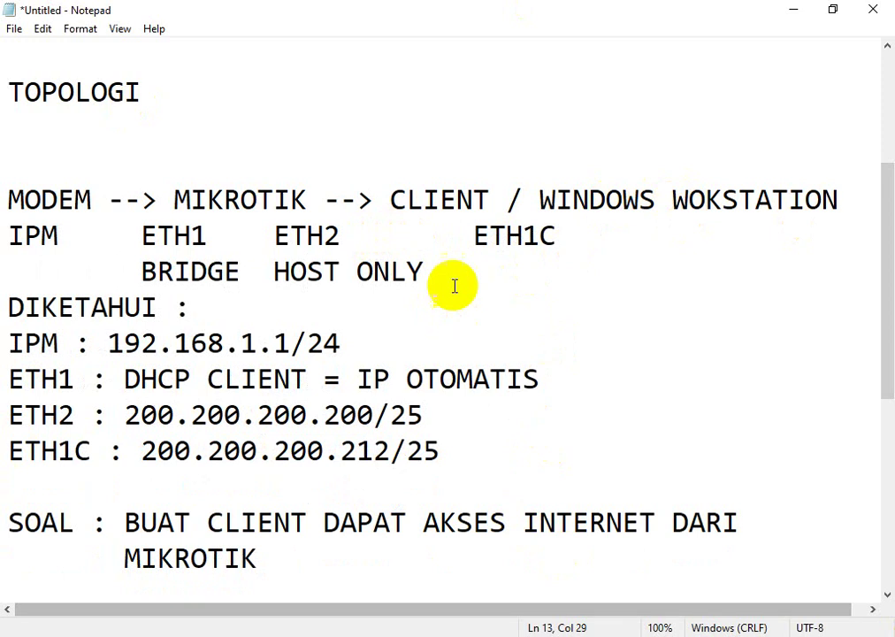
left_click(788, 11)
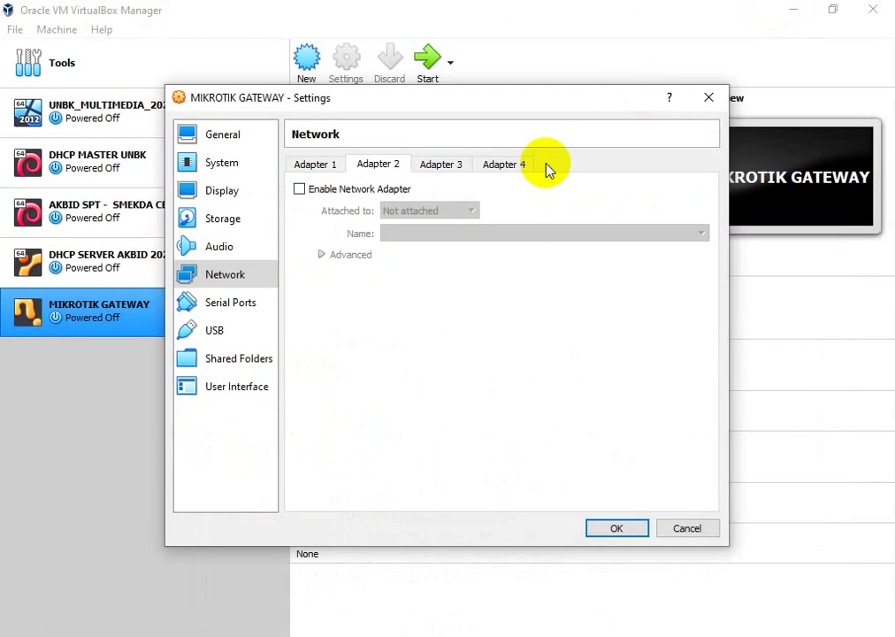
- Enable Adapter 2 as a Host-only Adapter using VirtualBox Host-Only Ethernet Adapter, and save the MIKROTIK GATEWAY settings
left_click(362, 195)
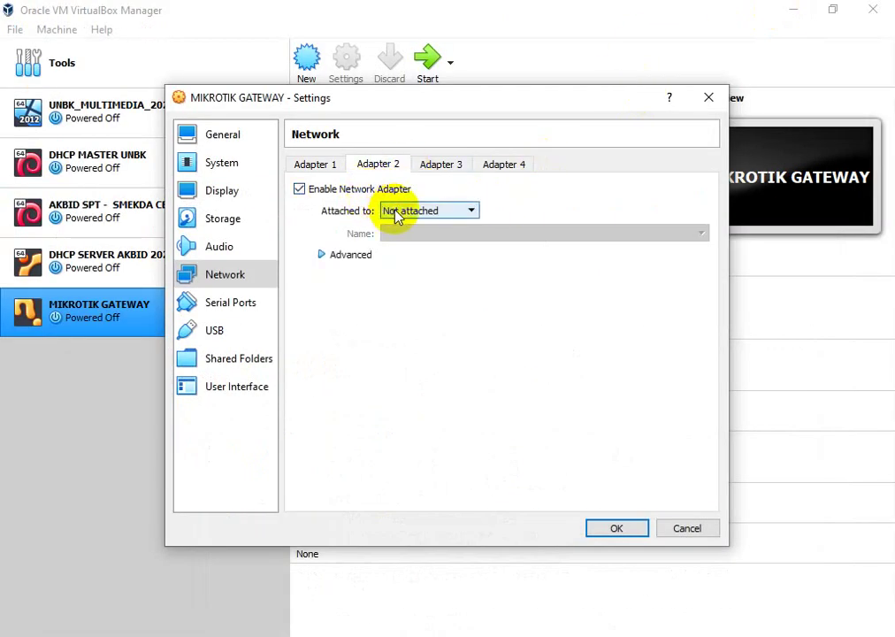
left_click(393, 213)
left_click(419, 259)
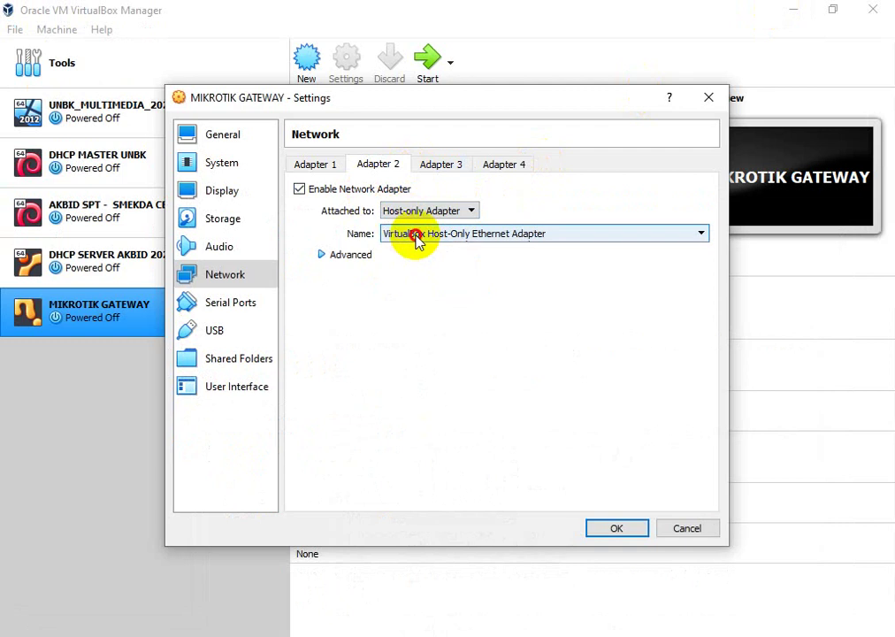
left_click(416, 237)
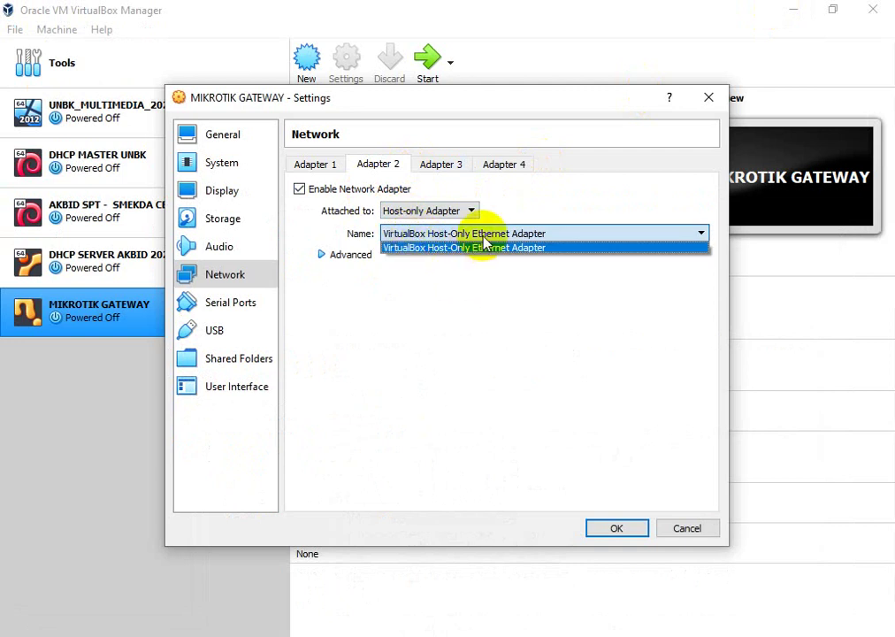
left_click(621, 530)
- Start the MIKROTIK GATEWAY machine and add mikrotik-6.47.1.iso from the MATERI TLJ 2020 folder on drive D as an optical disk
left_click(160, 497)
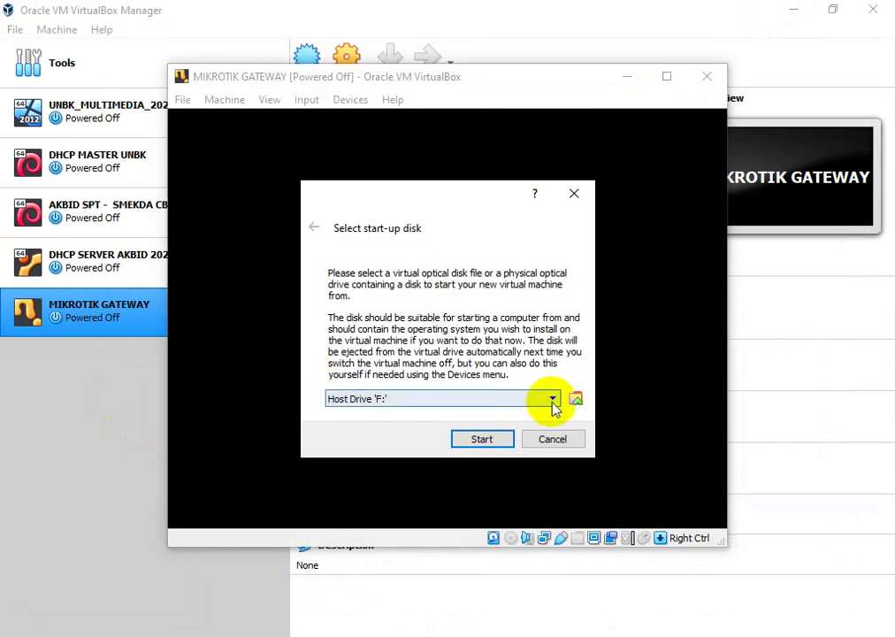
left_click(575, 399)
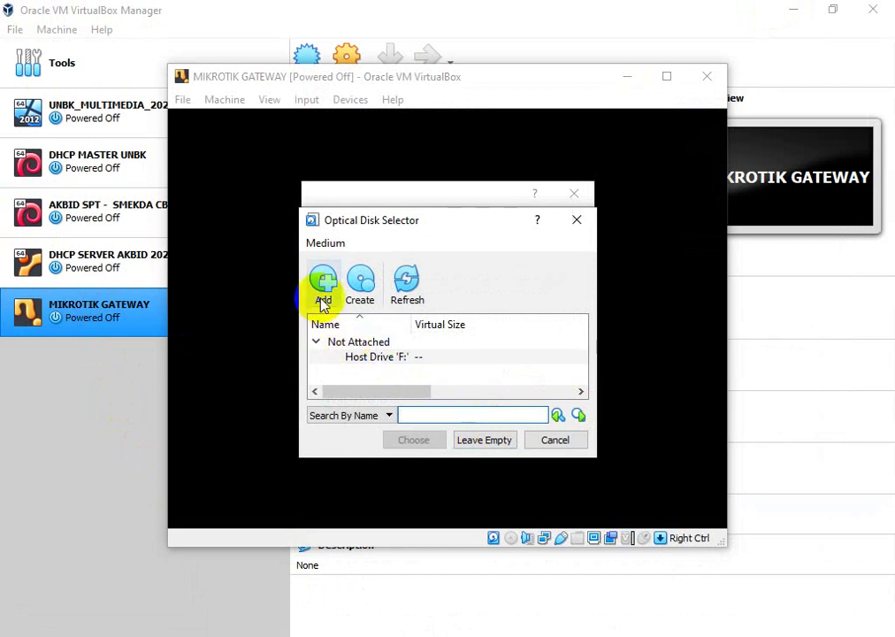
left_click(329, 303)
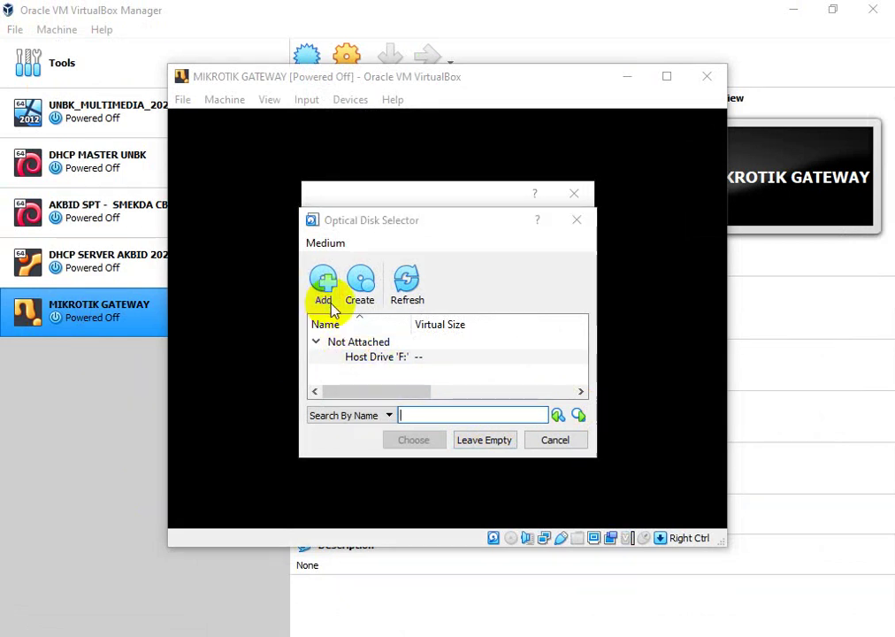
scroll(341, 314, "down", 3)
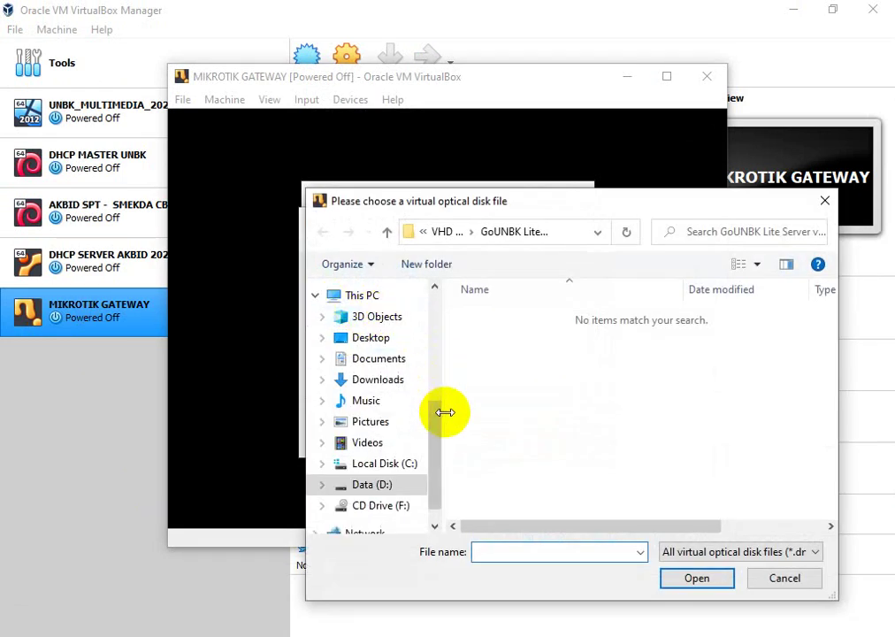
left_click_drag(441, 412, 436, 433)
left_click(387, 458)
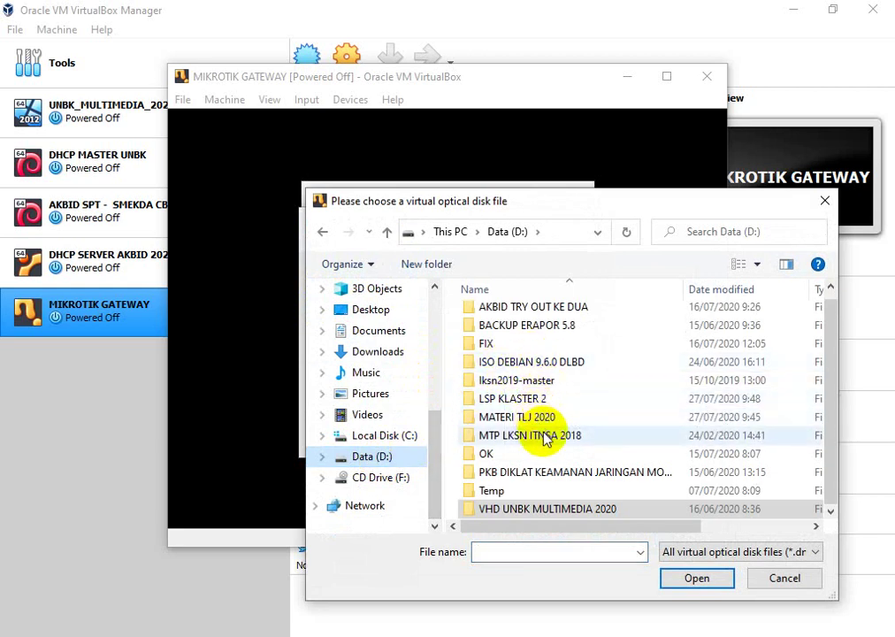
double_click(534, 419)
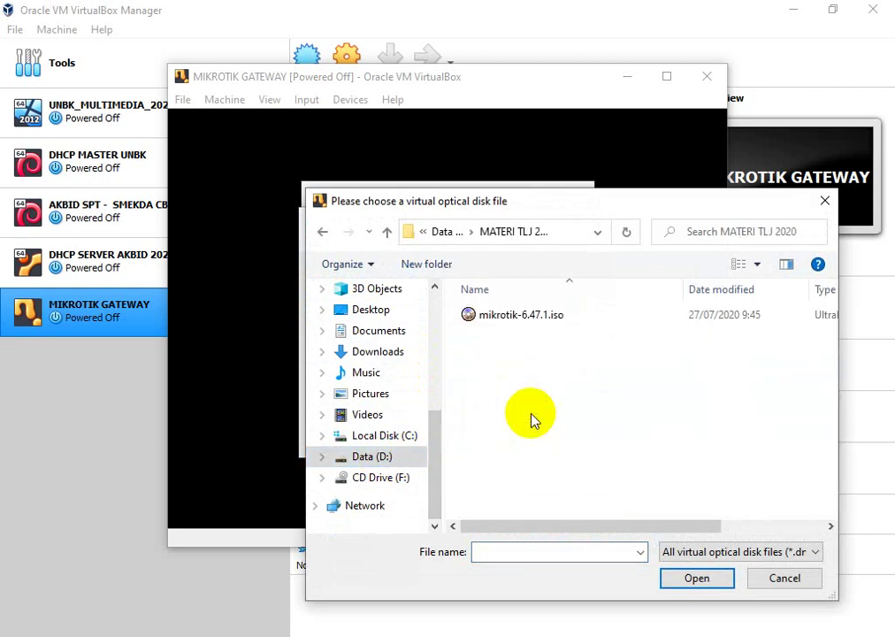
double_click(528, 316)
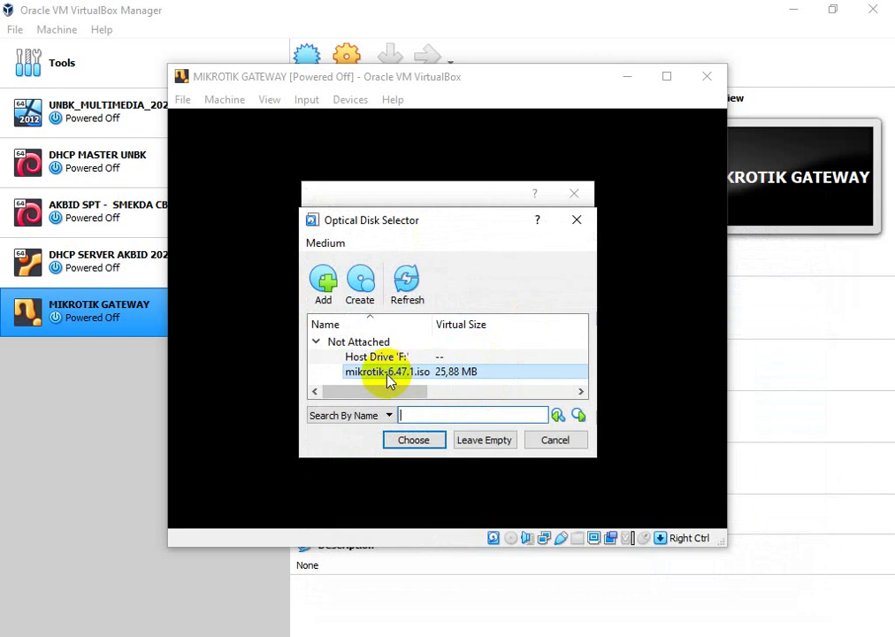
- Boot the virtual machine from mikrotik-6.47.1.iso, then enlarge and reposition its window
left_click(413, 440)
left_click(477, 440)
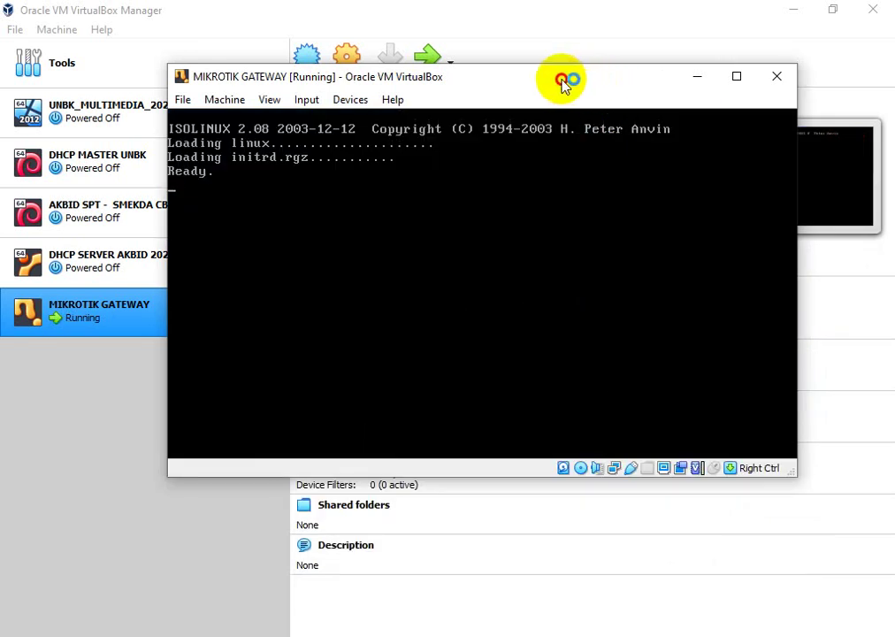
left_click_drag(164, 479, 30, 579)
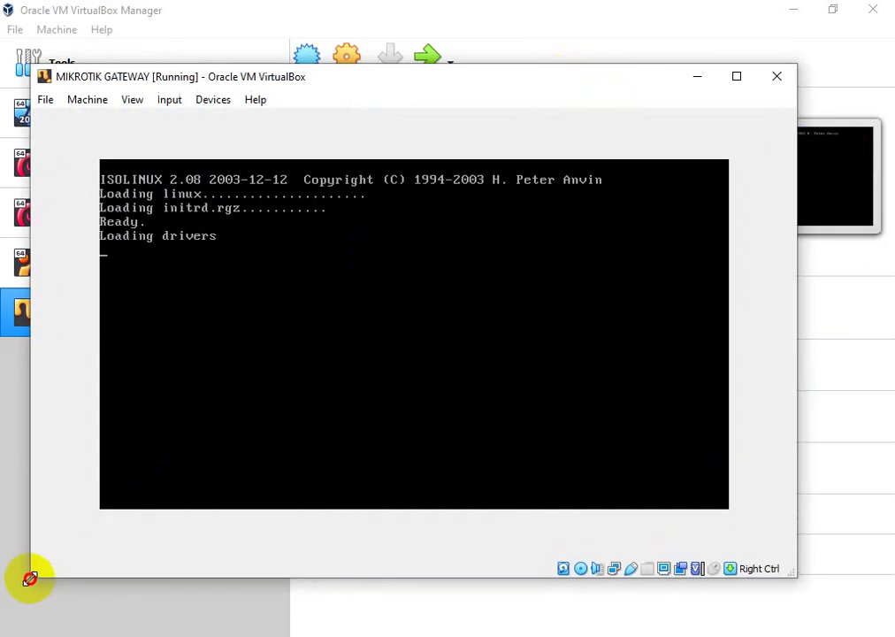
left_click_drag(458, 78, 483, 80)
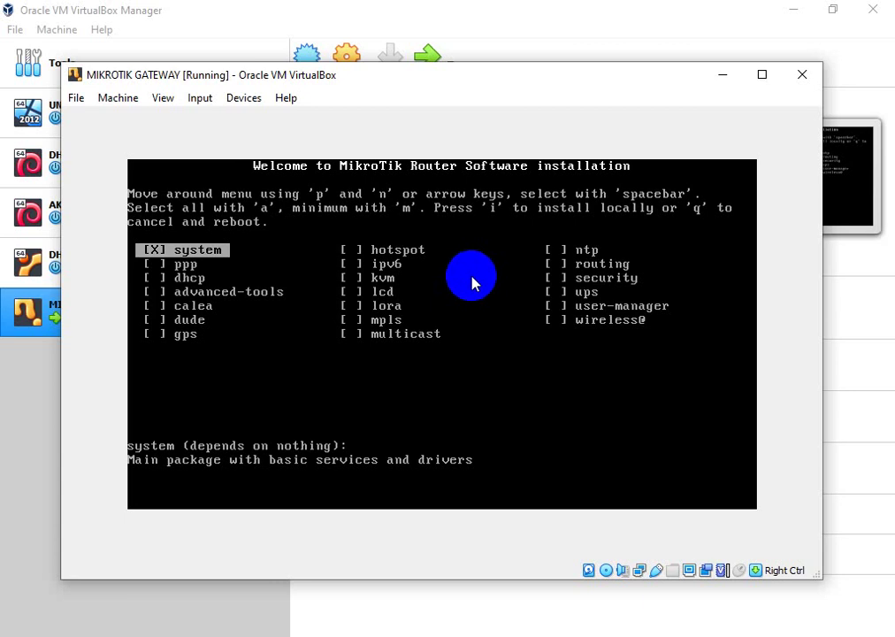
- Install MikroTik Router Software with all packages selected, discarding the old configuration and agreeing to erase the disk
key("a")
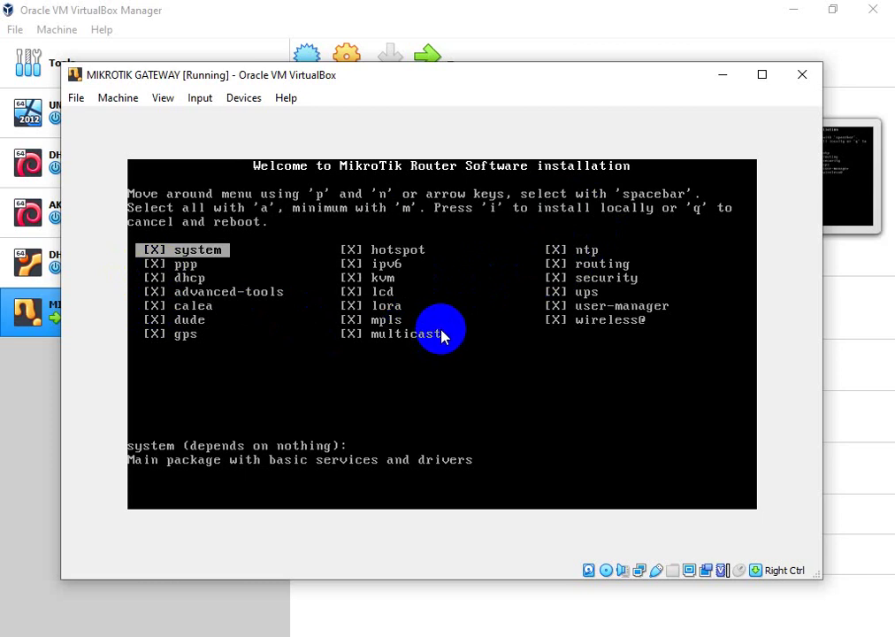
key("i")
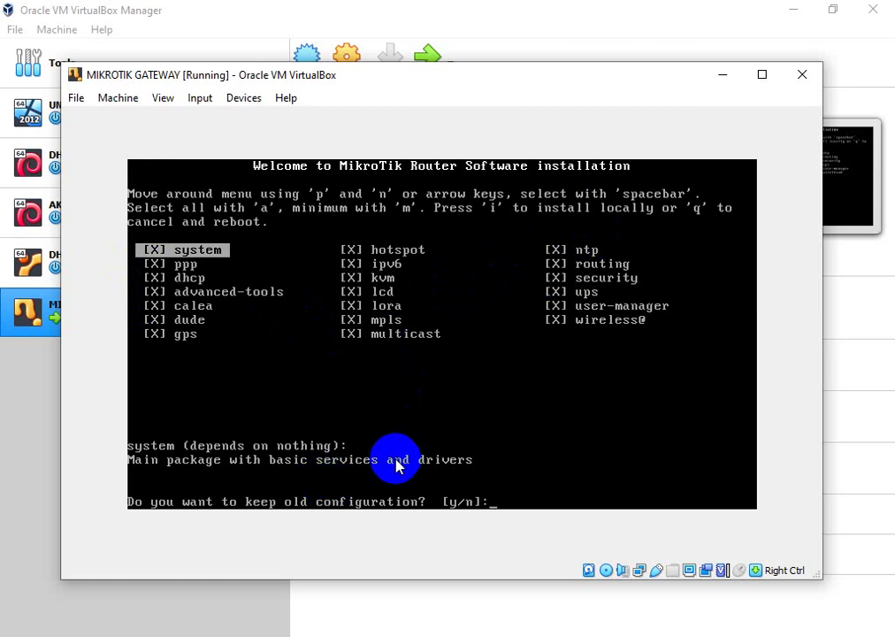
type("n]:")
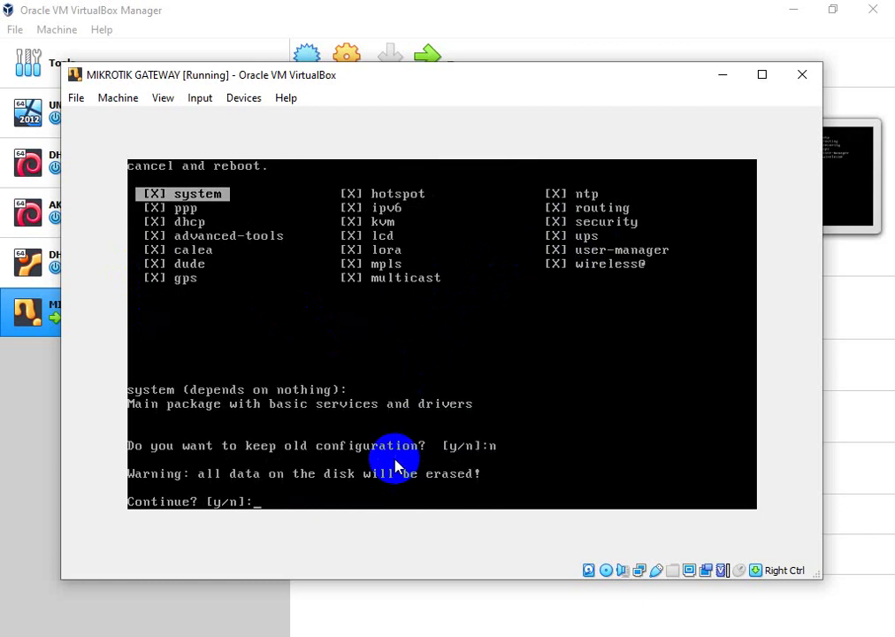
type("y")
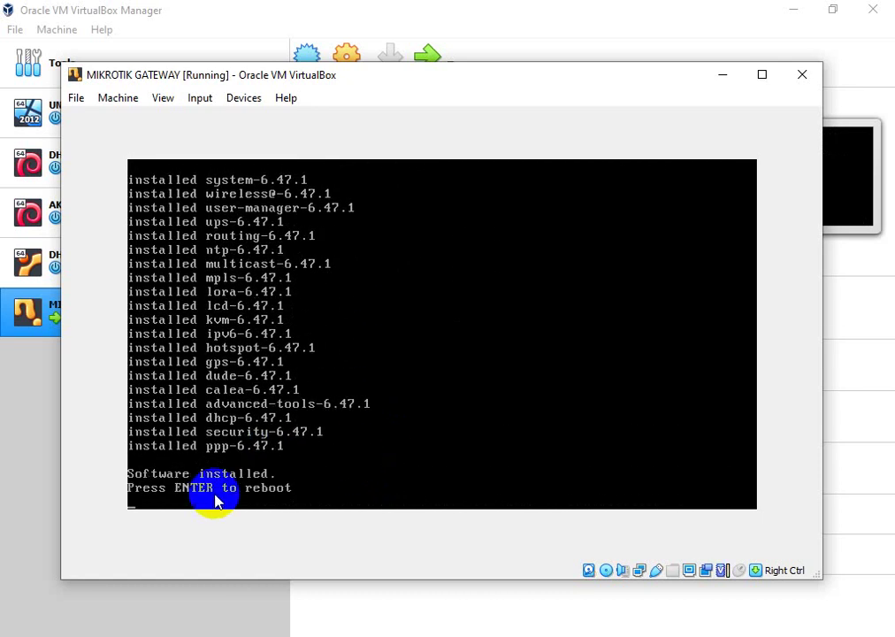
left_click(270, 512)
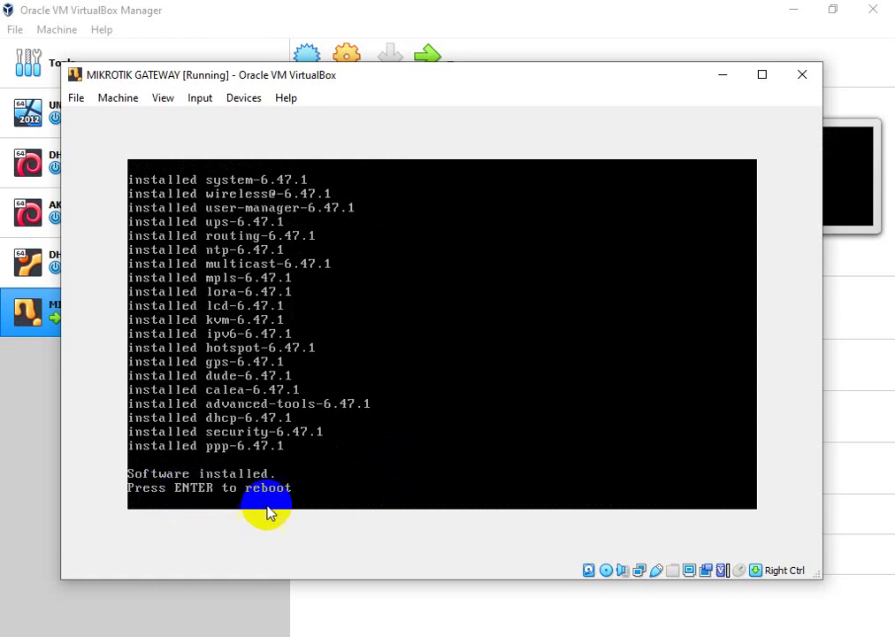
- Remove the mikrotik-6.47.1.iso disk from the virtual optical drive, reboot the installed MikroTik machine and reposition its window
left_click(241, 98)
mouse_move(314, 121)
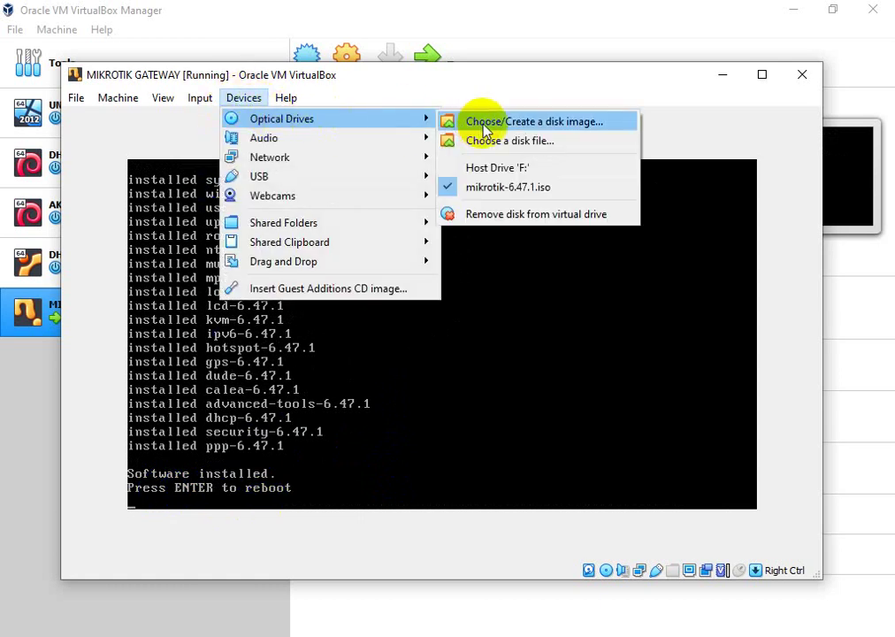
left_click(501, 217)
left_click(428, 383)
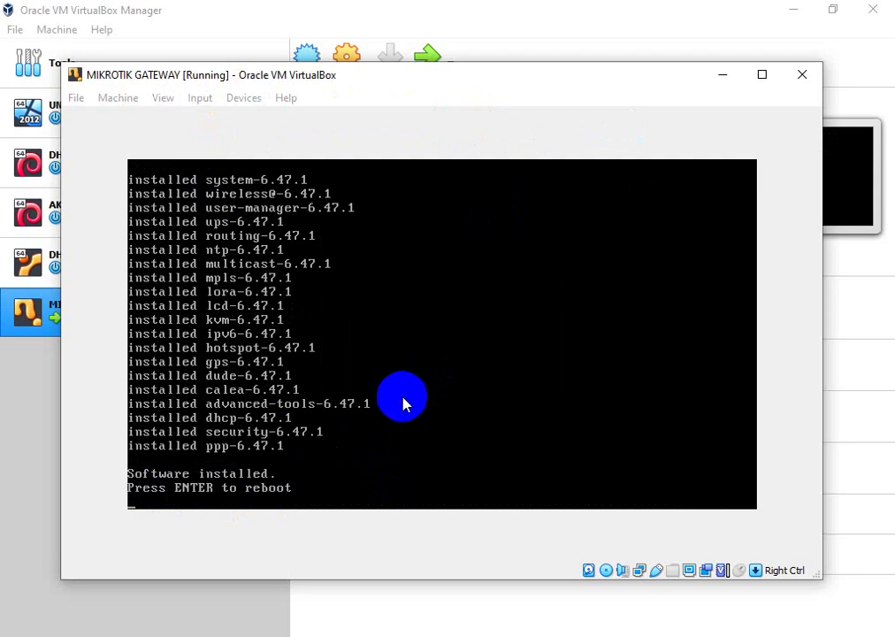
left_click(359, 425)
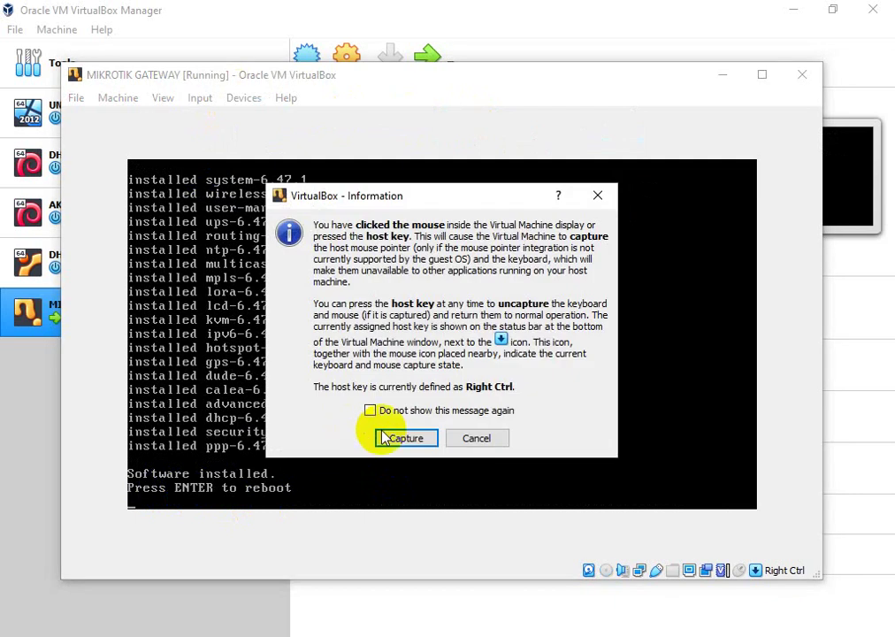
left_click(466, 447)
key("Return")
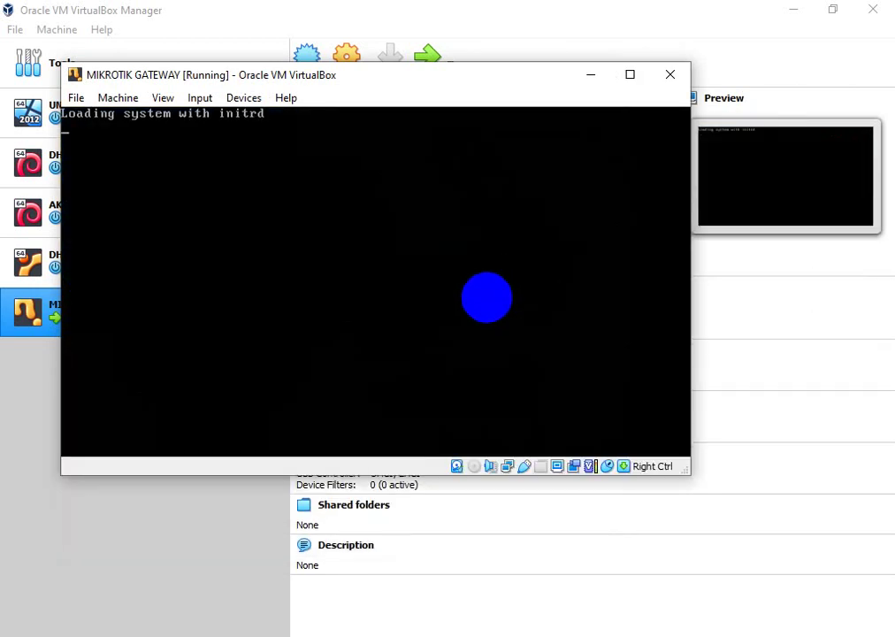
left_click_drag(475, 78, 541, 127)
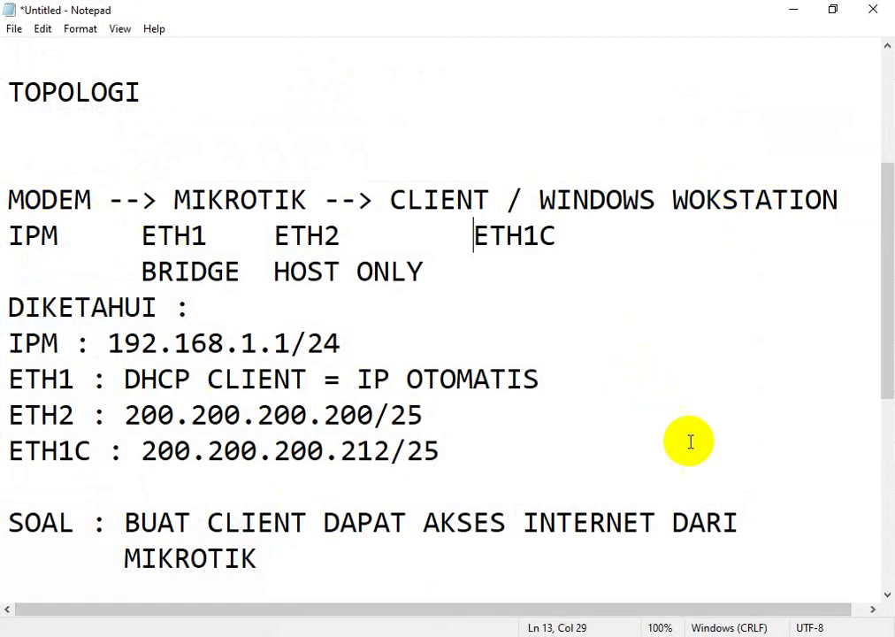
- Minimize the Notepad notes, open Command Prompt and ping google.co.id to test the host's internet connection, stopping the ping early
left_click(781, 18)
key("super+s")
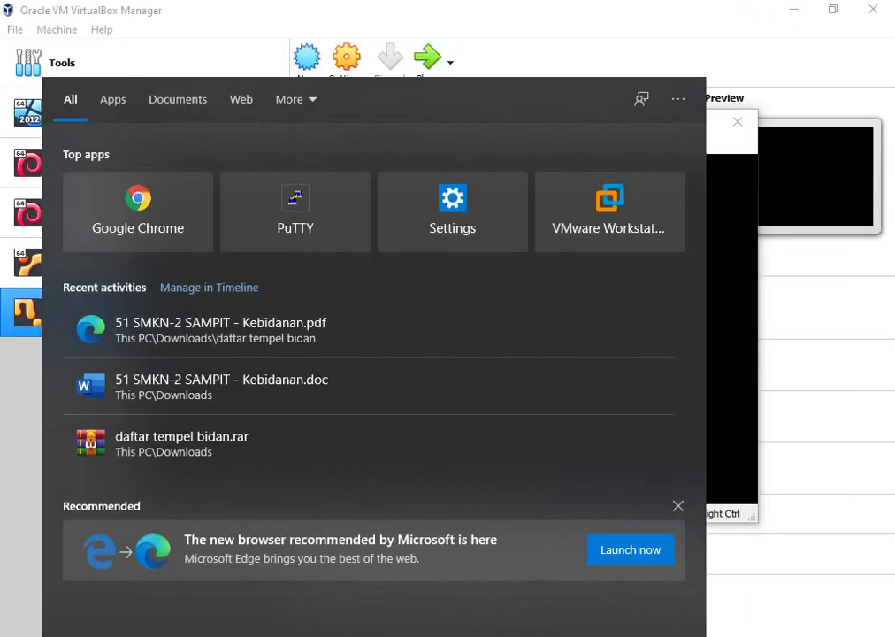
type("cmd")
key("Return")
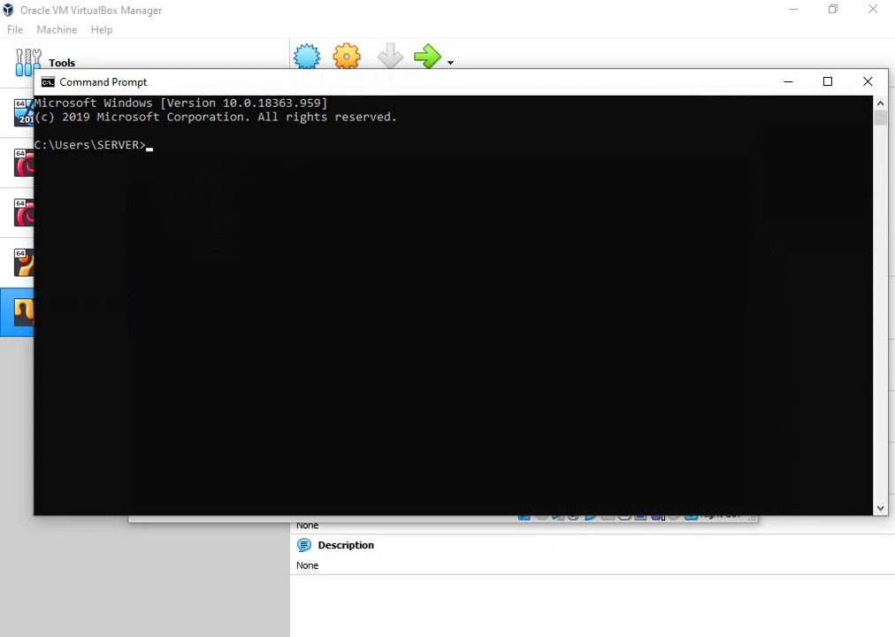
type("ping google.co.id")
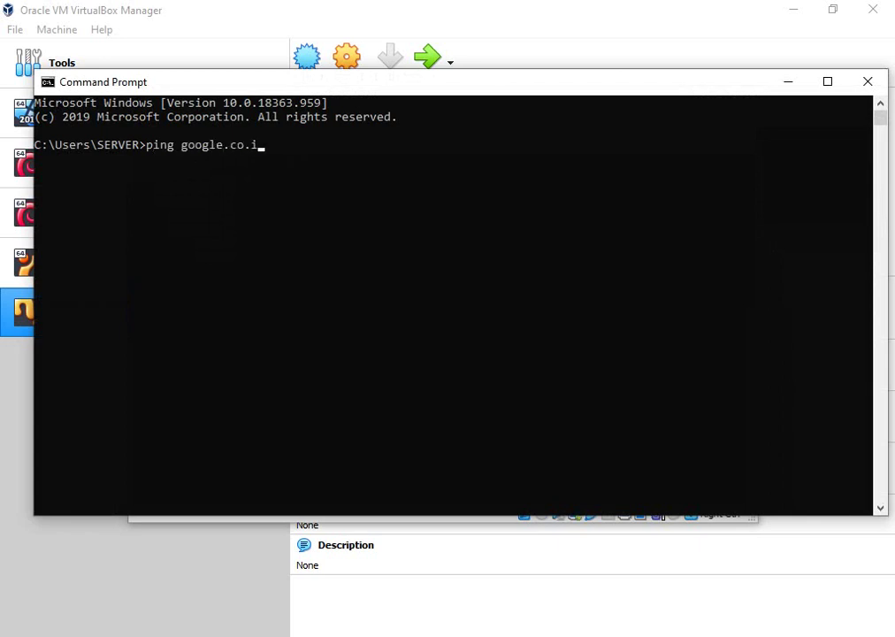
key("Return")
key("ctrl+c")
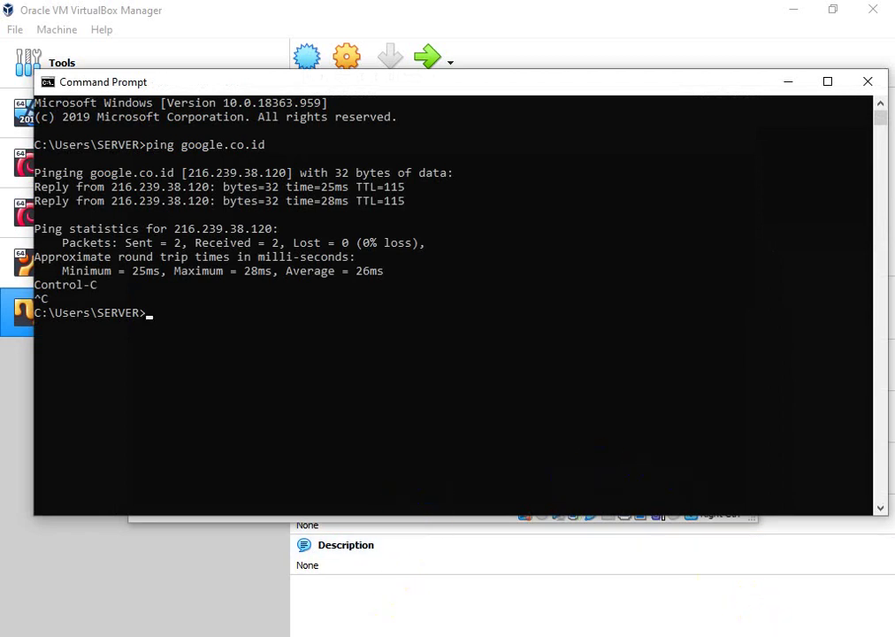
- Open the host's network adapter list and examine the connection details of Ethernet 3
right_click(761, 634)
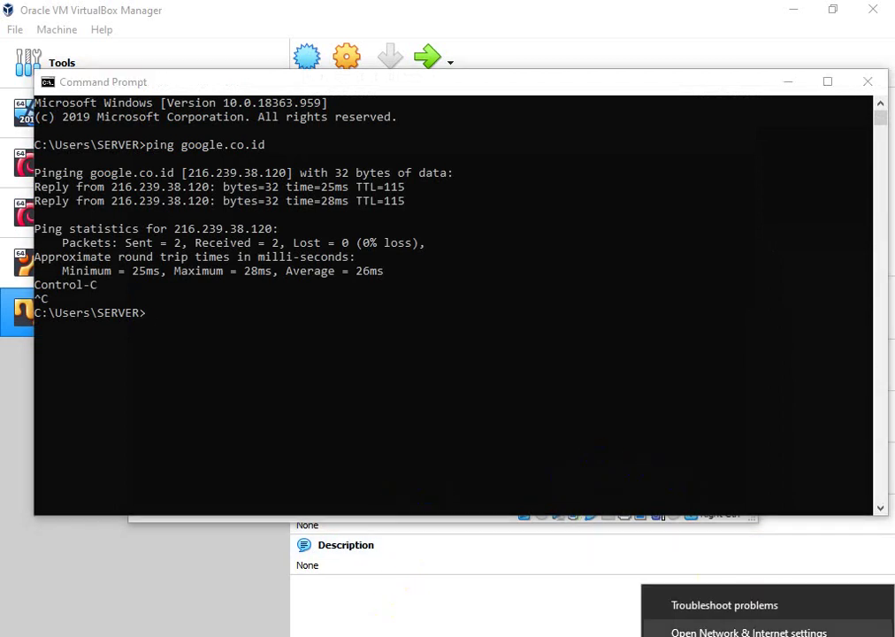
left_click(748, 630)
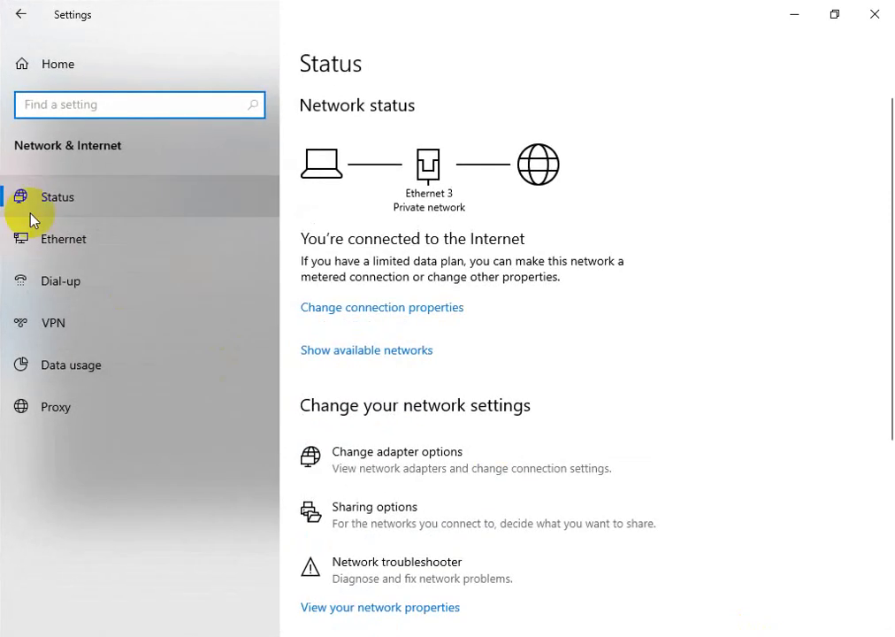
left_click(54, 242)
left_click(338, 334)
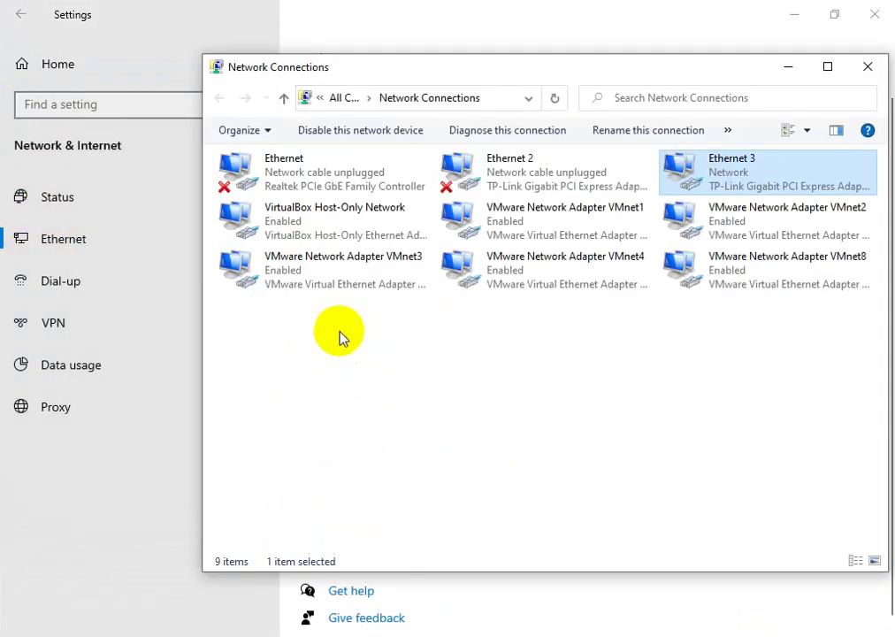
double_click(692, 181)
key("Return")
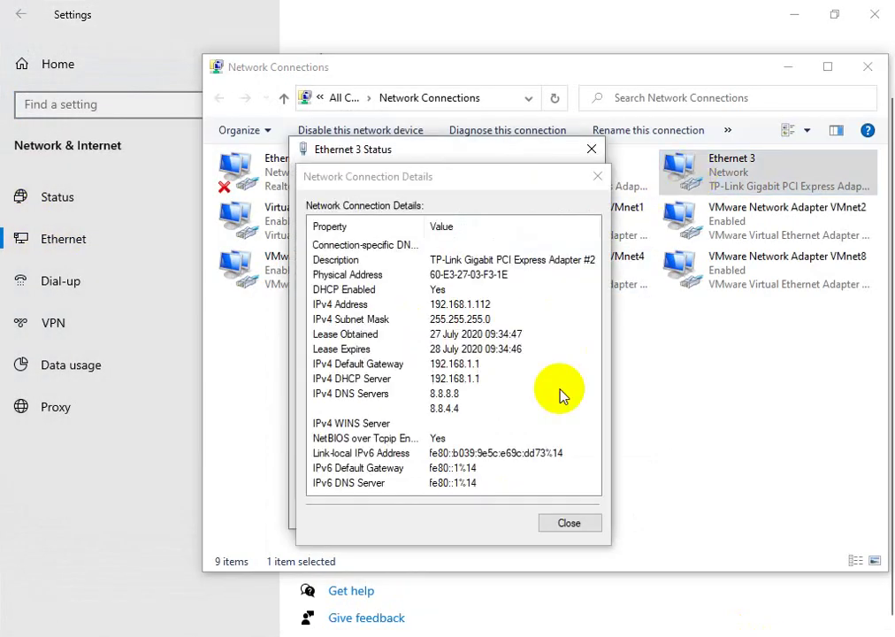
left_click(567, 523)
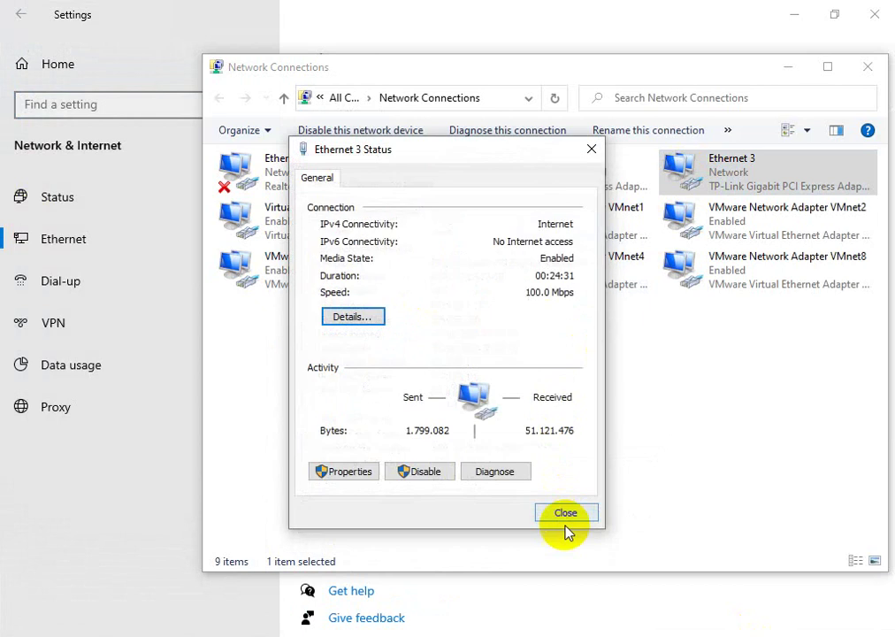
- Disable Internet Protocol Version 4 (TCP/IPv4) in the Ethernet 3 properties and close its status window
left_click(361, 477)
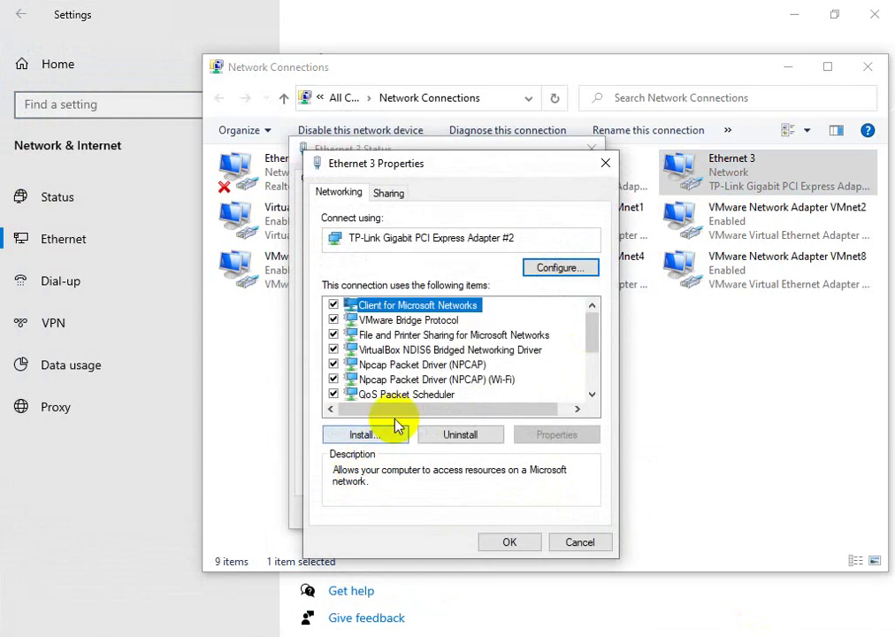
left_click_drag(591, 323, 604, 388)
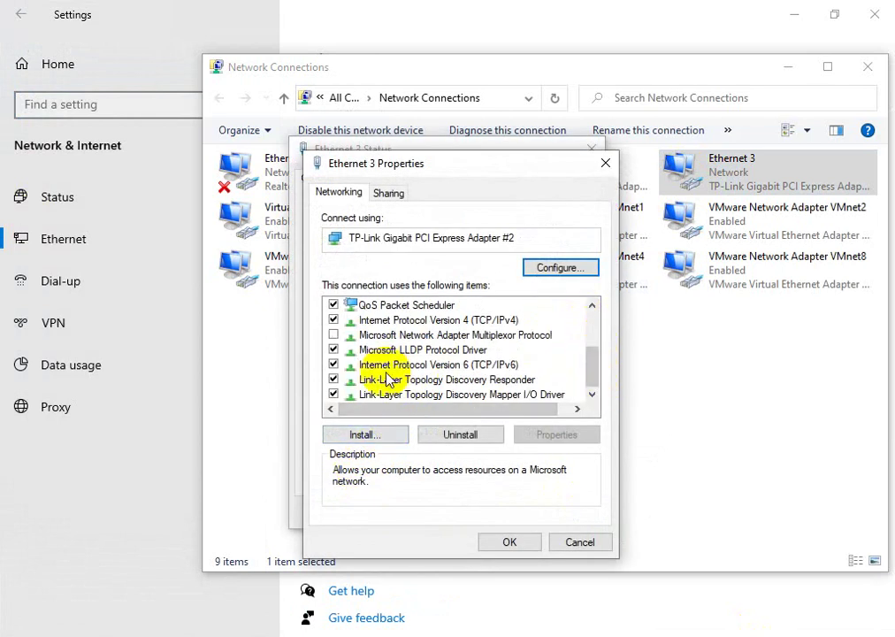
left_click(333, 321)
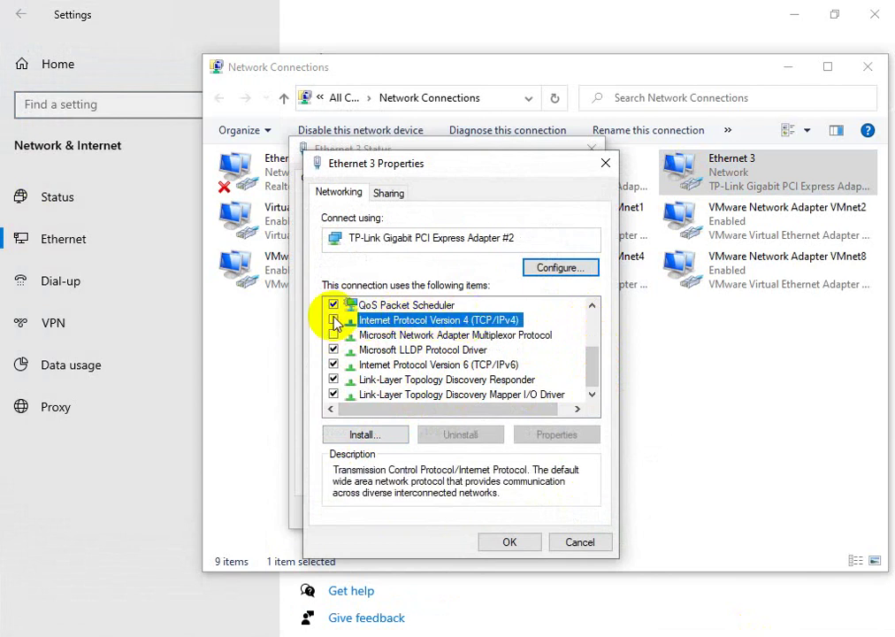
left_click(513, 540)
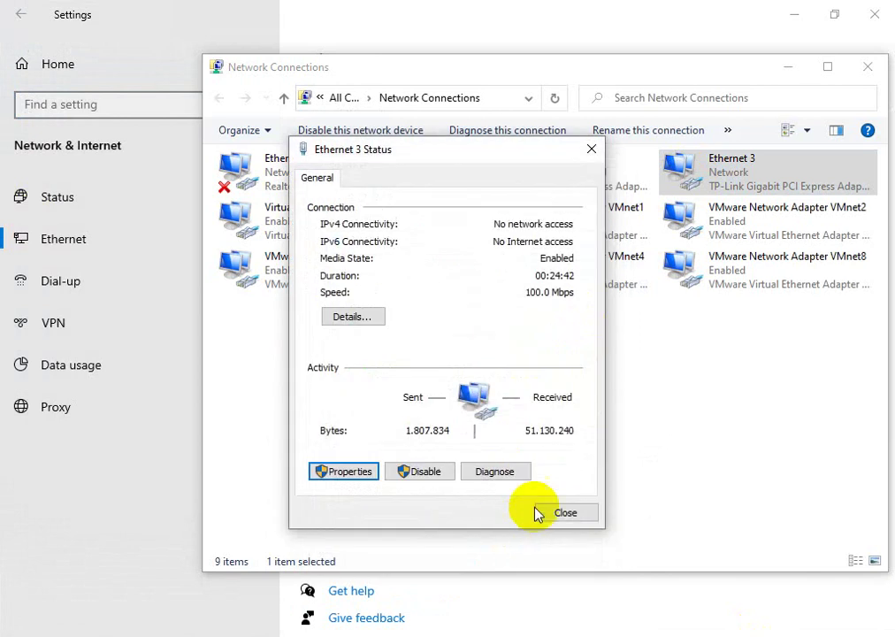
left_click(562, 514)
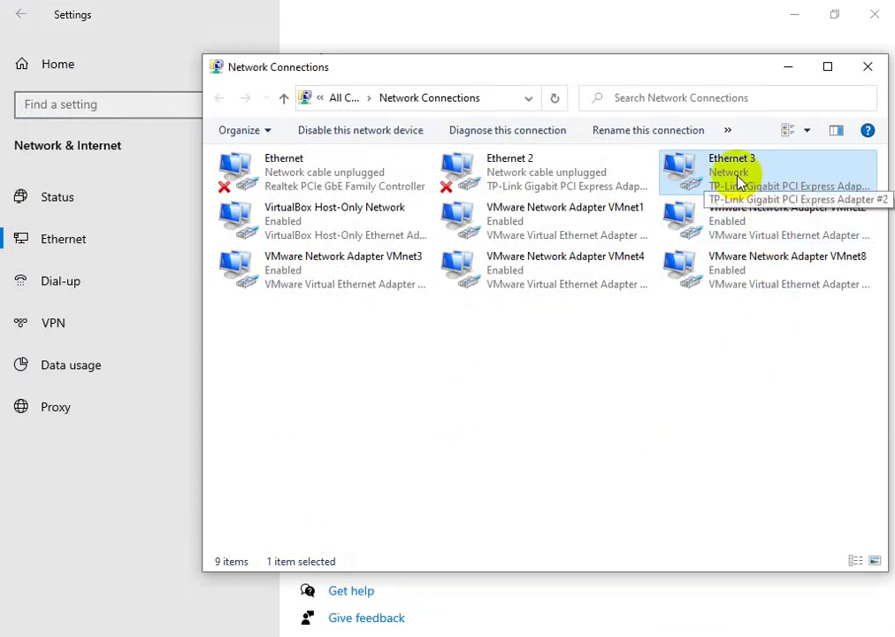
- Reopen the Ethernet 3 status from the adapter list to check its IPv4 connectivity, and close the network settings windows
left_click(793, 69)
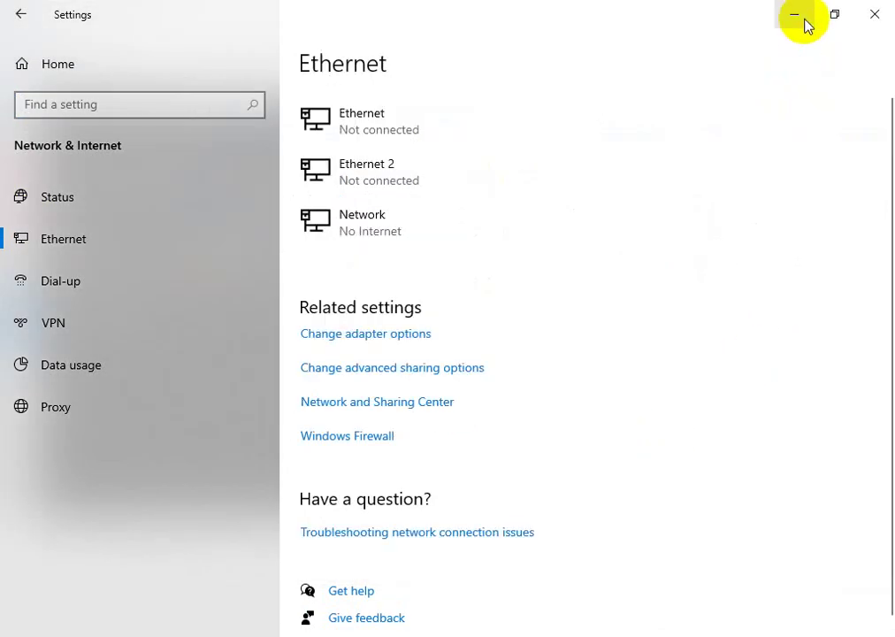
left_click(341, 335)
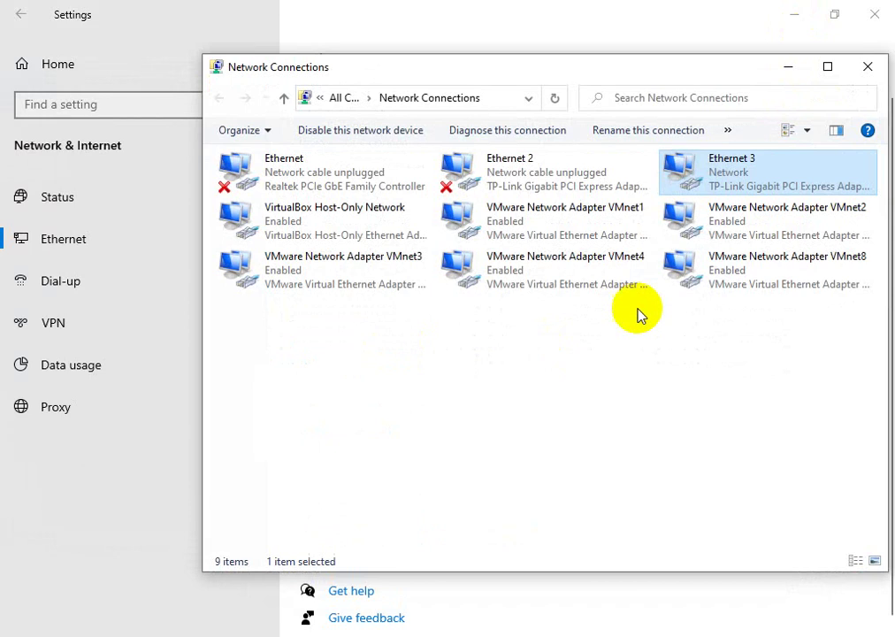
double_click(711, 191)
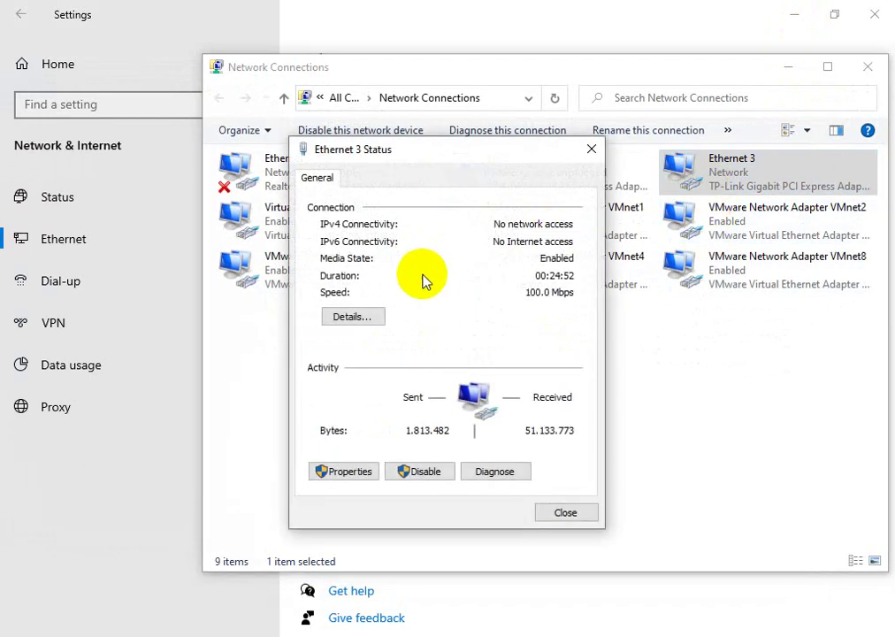
left_click(591, 156)
left_click(867, 70)
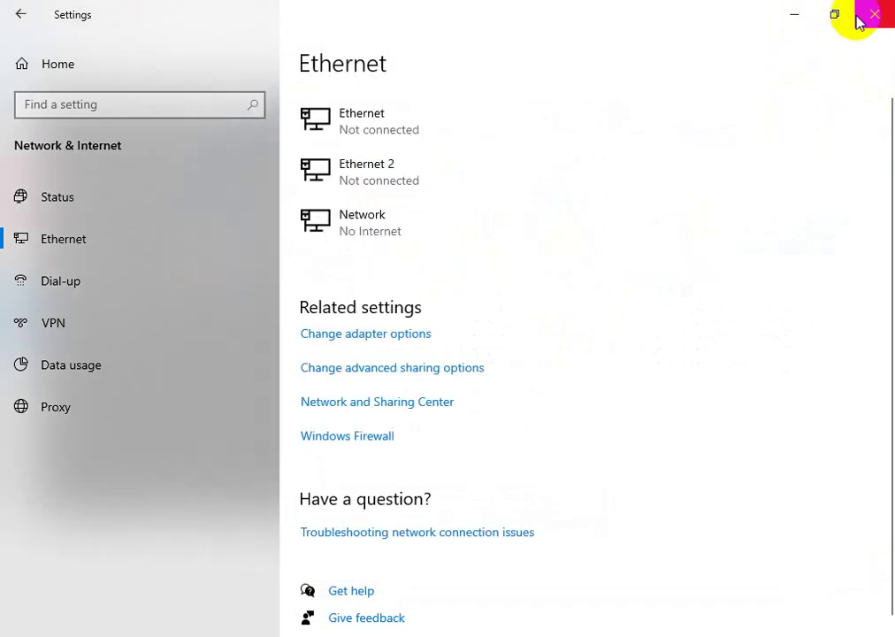
left_click(856, 17)
- Repeat the ping to google.co.id with the host's IPv4 disabled, and minimize Command Prompt
left_click(498, 281)
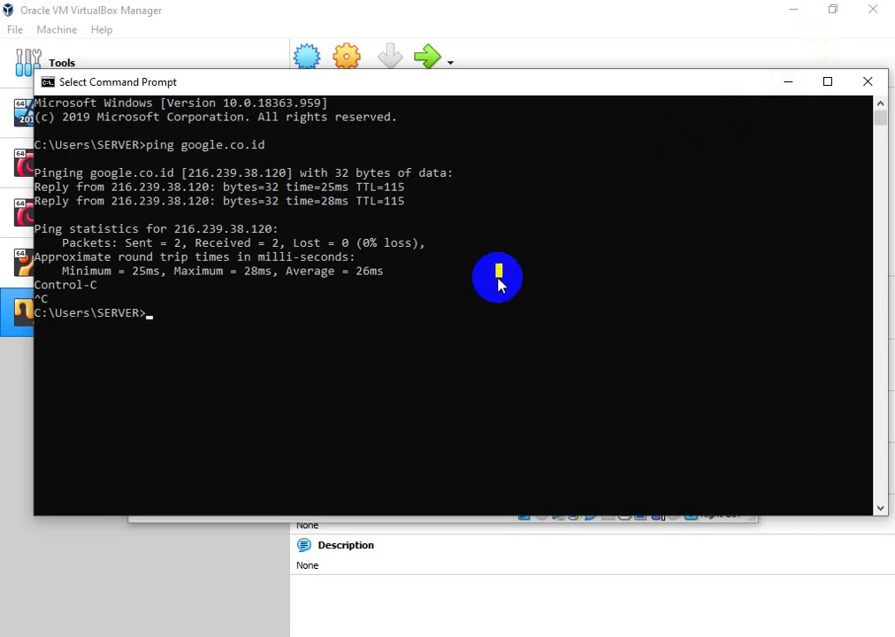
key("Up")
key("Return")
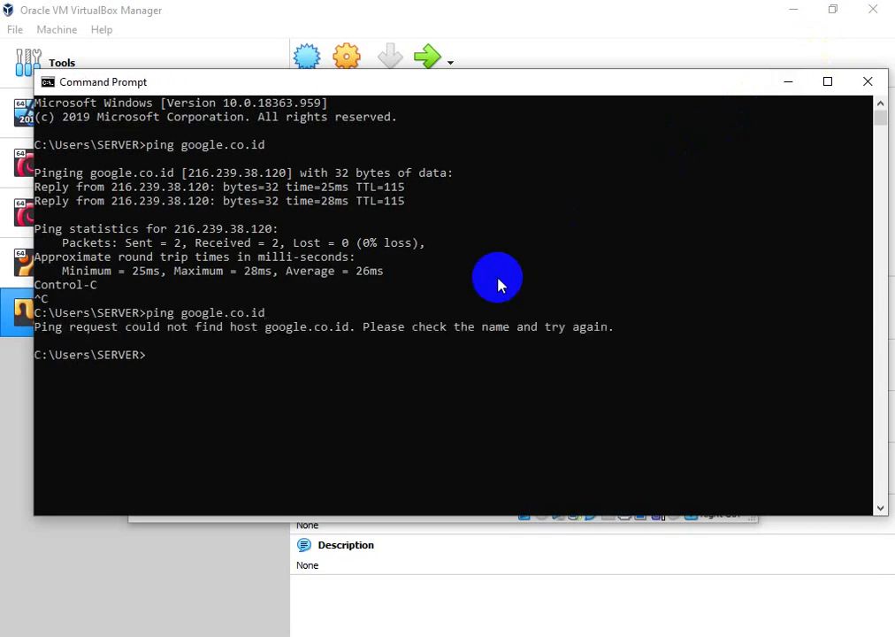
left_click(785, 85)
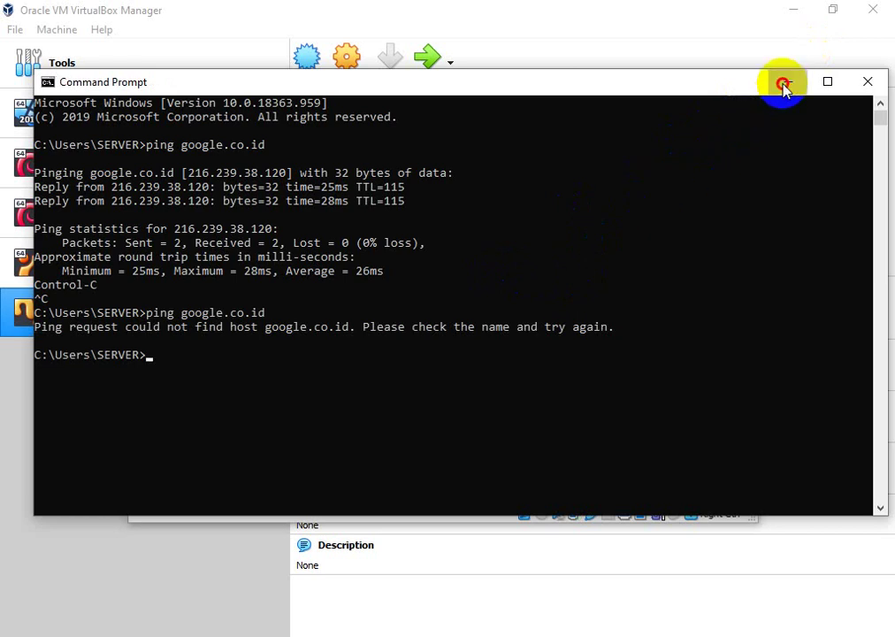
- Review the topology notes in Notepad, highlighting the word MIKROTIK, and minimize the notes
key("alt+Tab")
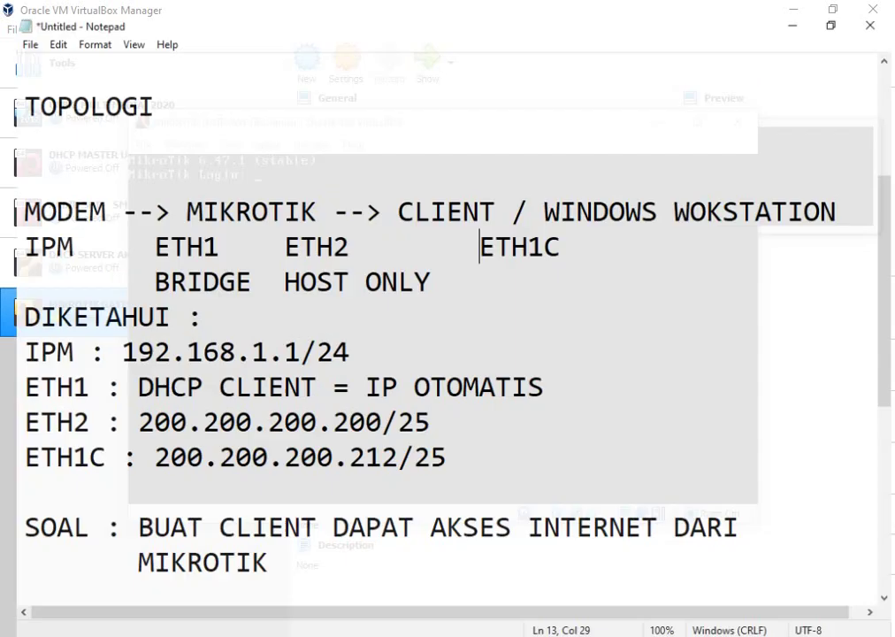
left_click_drag(302, 192, 176, 189)
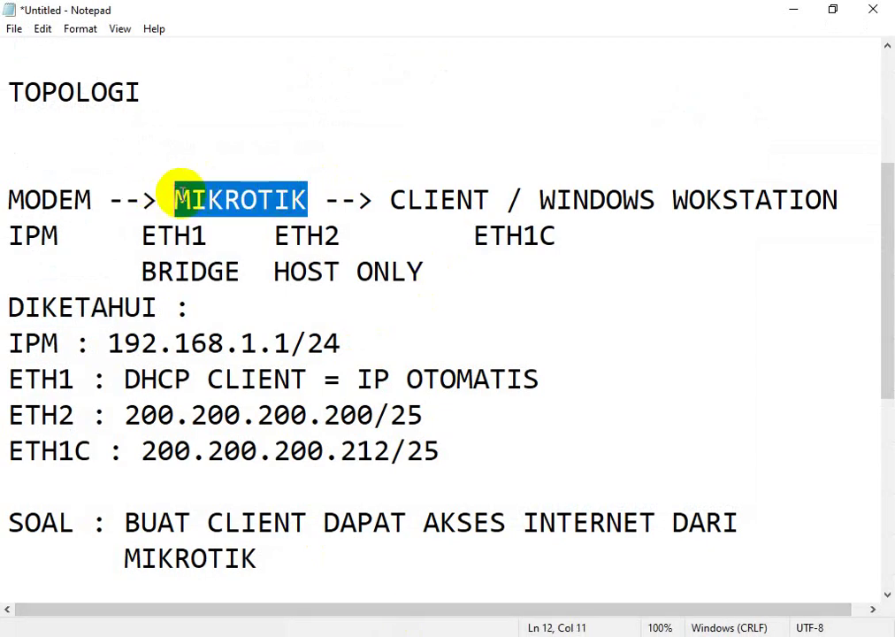
left_click(794, 10)
- Log in to the MikroTik console as admin with an empty password and decline to view the software license
left_click(442, 328)
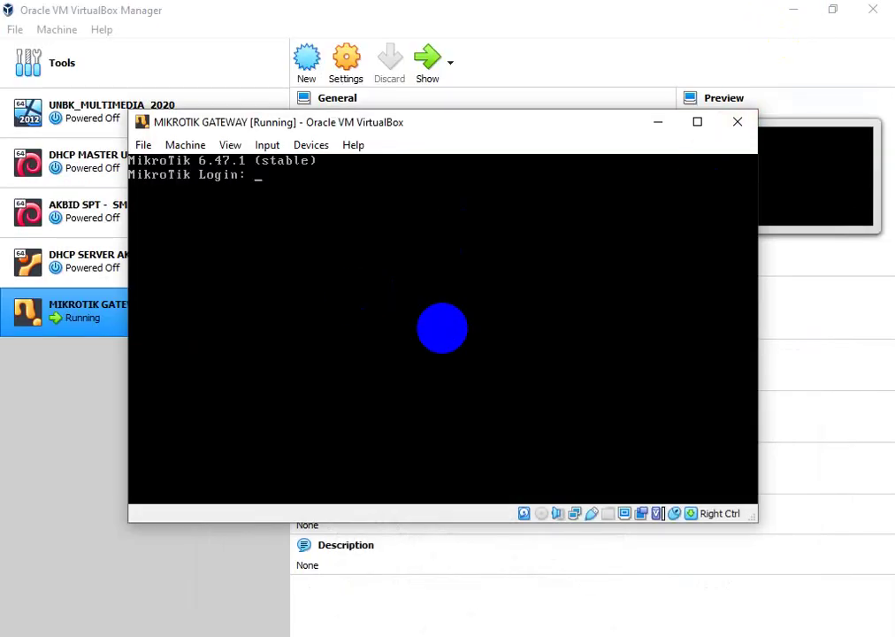
type("admin")
key("Return")
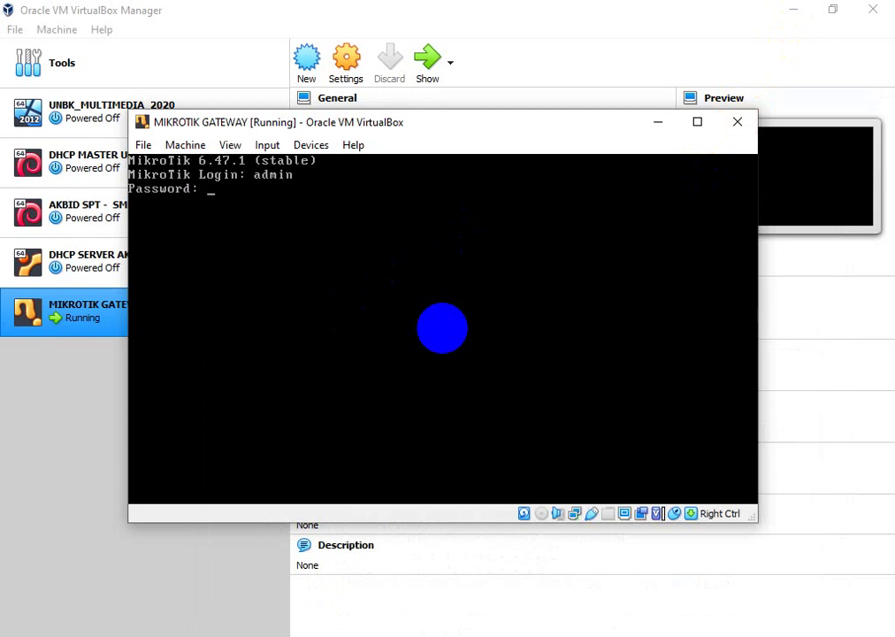
key("Return")
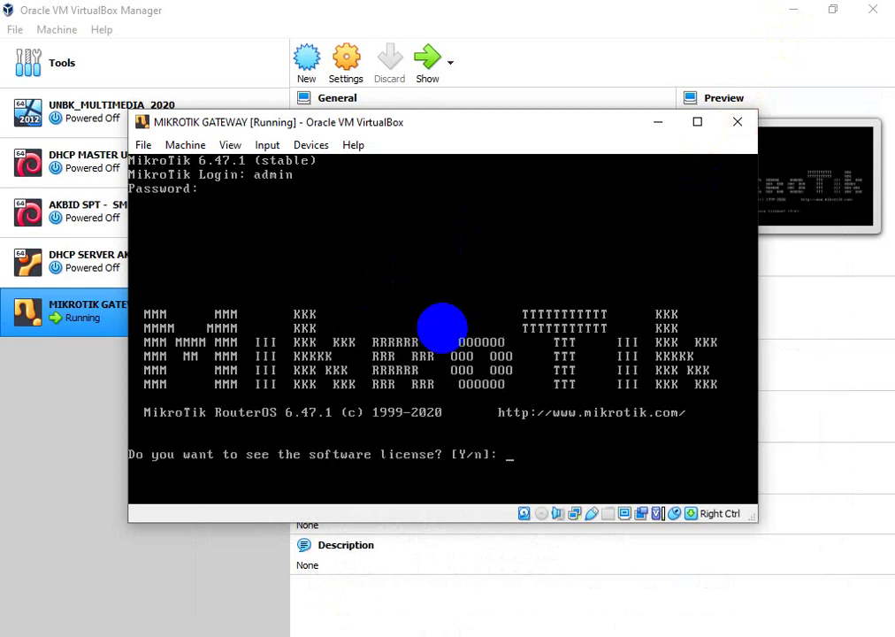
type("n")
key("Return")
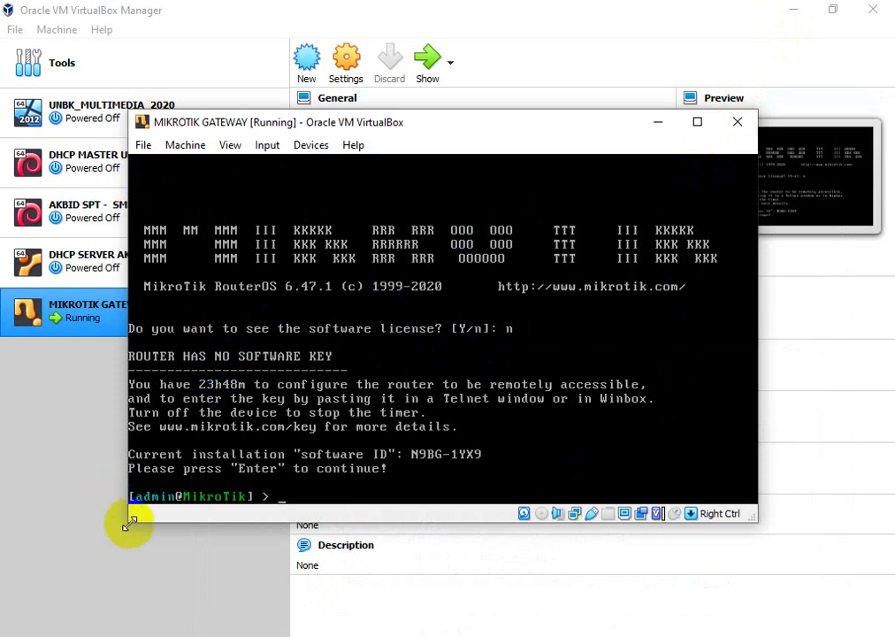
- Enlarge and reposition the MIKROTIK GATEWAY window, and list the router's interfaces with the interface print command
left_click_drag(130, 524, 38, 577)
left_click_drag(497, 129, 556, 95)
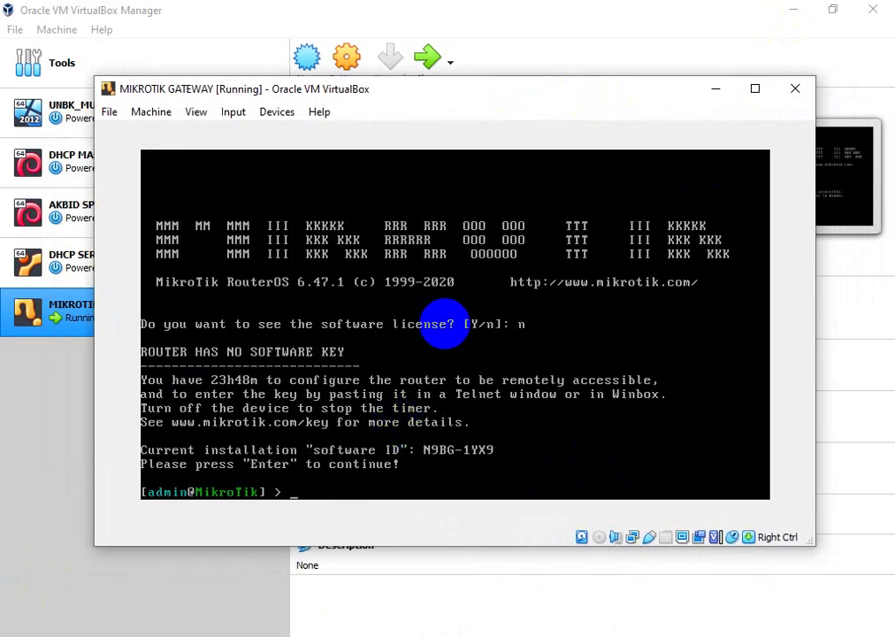
type("nterface print")
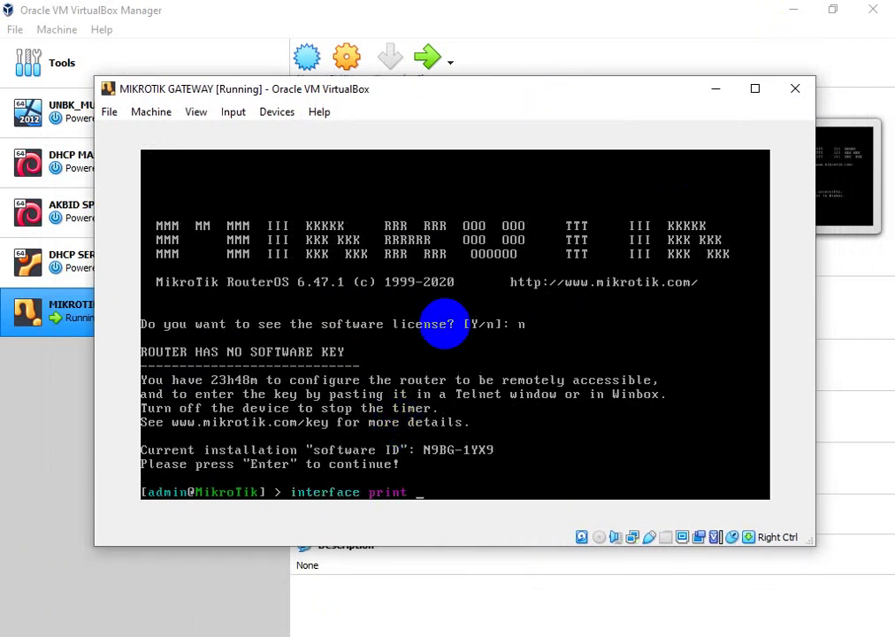
key("Return")
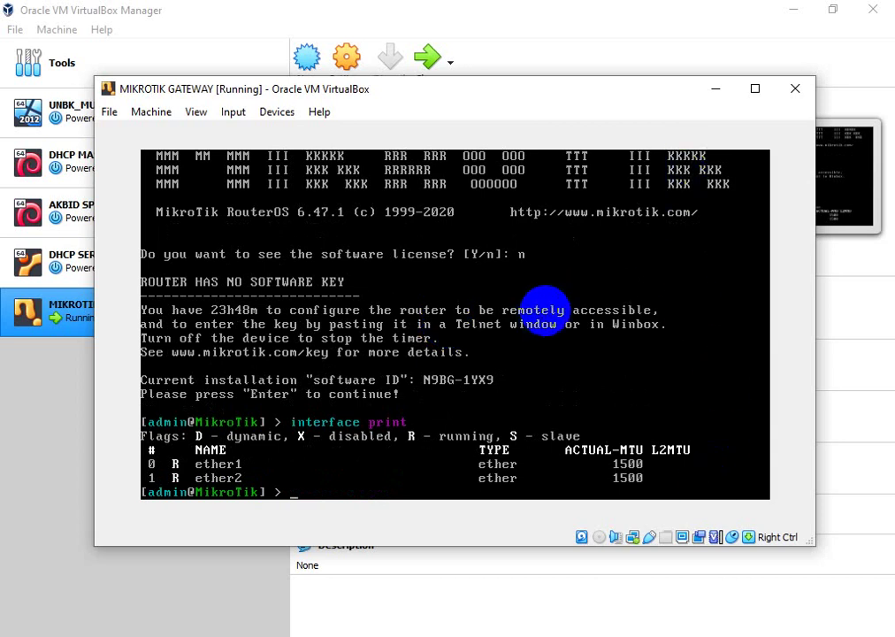
- Check the ETH1 entry in the Notepad topology notes, highlighting DHCP CLIENT = IP OTOMATIS, and minimize the notes
left_click(429, 634)
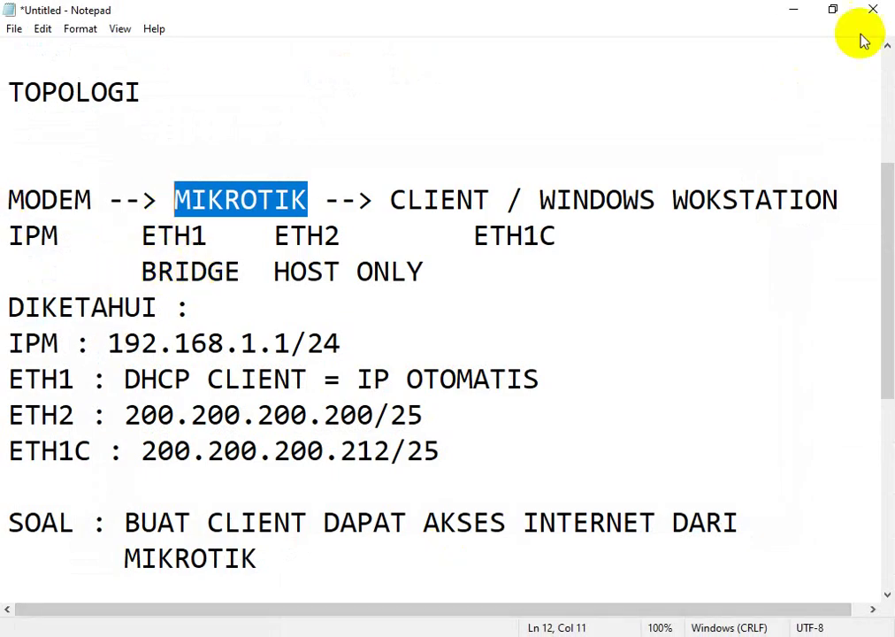
left_click_drag(123, 379, 409, 409)
left_click(793, 8)
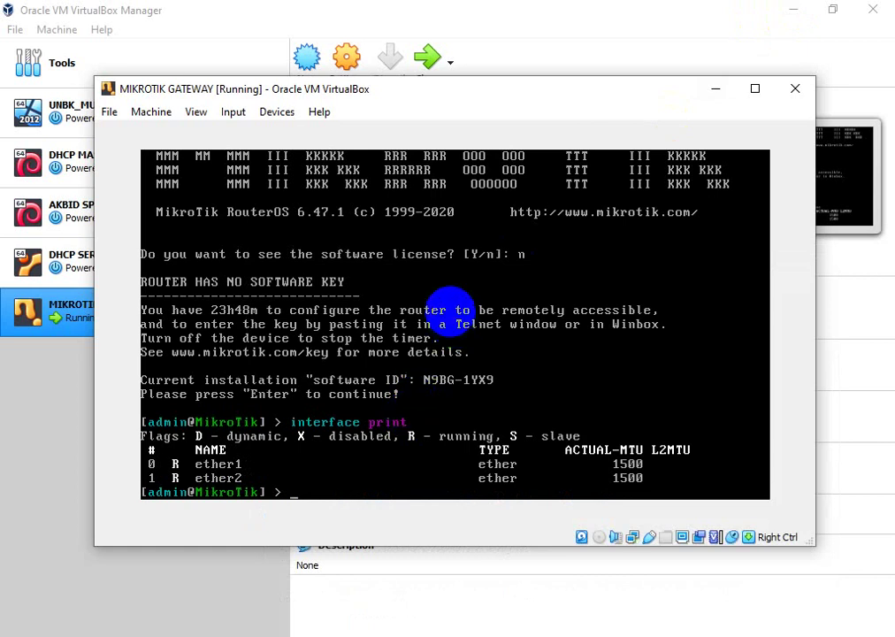
- Add a DHCP client on ether1 with the command ip dhcp-client add interface=ether1
type("ip dhcp-client")
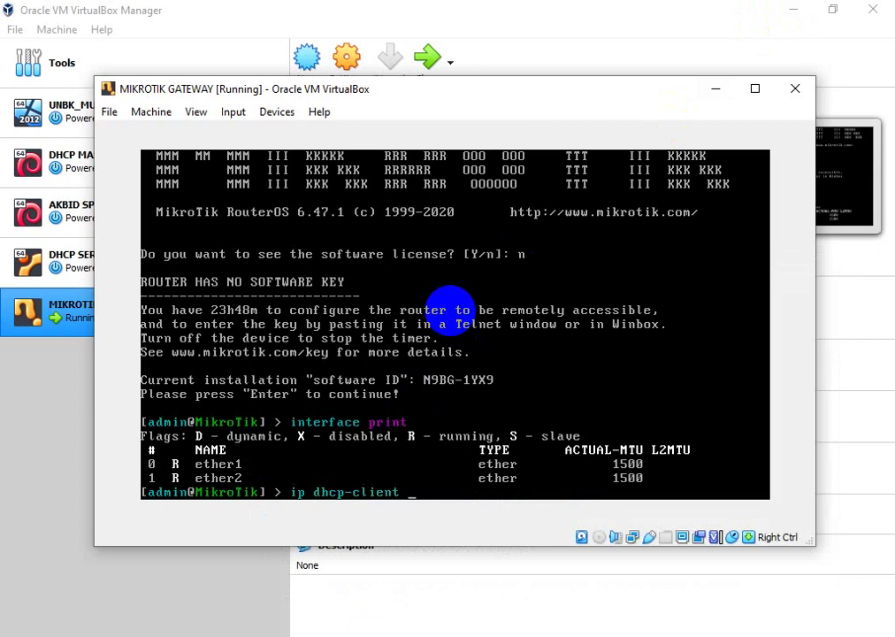
type(" add interface=")
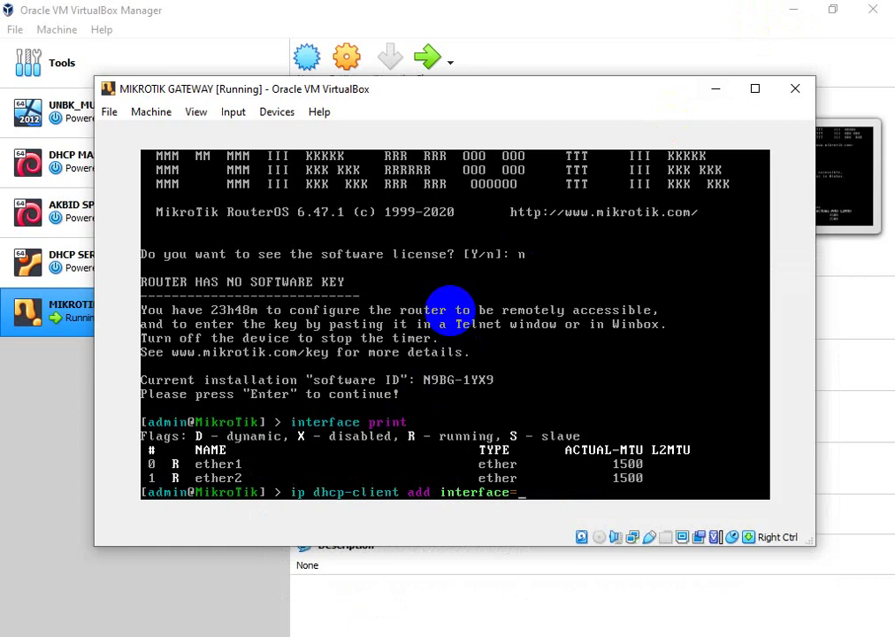
type("ether1")
key("Return")
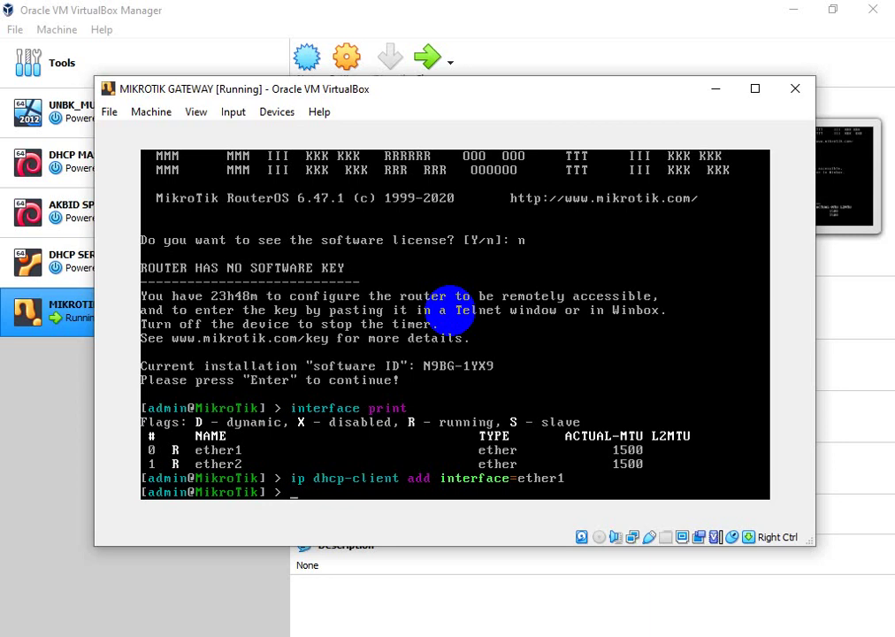
- Recall the previous DHCP client command and trim it back to ip dhcp-client
key("Up")
key("BackSpace")
key("BackSpace")
key("BackSpace")
key("BackSpace")
key("BackSpace")
key("BackSpace")
key("BackSpace")
key("BackSpace")
key("BackSpace")
key("BackSpace")
key("BackSpace")
key("BackSpace")
key("BackSpace")
key("BackSpace")
key("BackSpace")
key("BackSpace")
key("BackSpace")
key("BackSpace")
key("BackSpace")
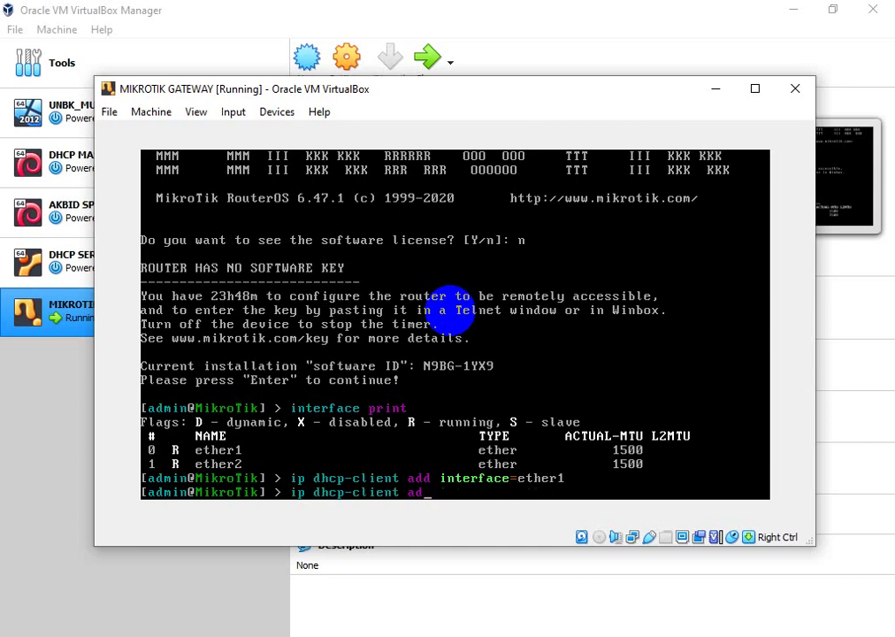
type("enable n")
key("Tab")
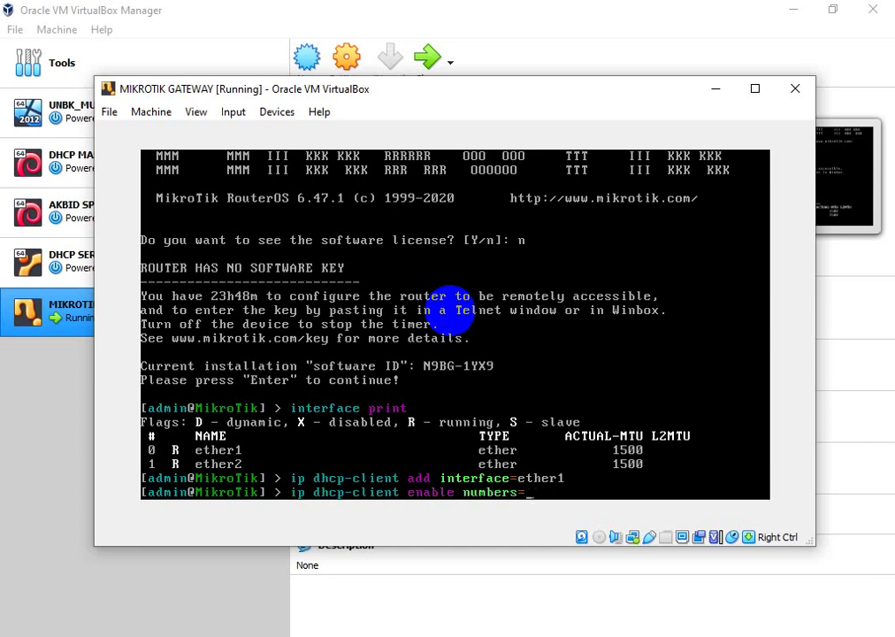
key("BackSpace")
key("BackSpace")
key("BackSpace")
key("BackSpace")
key("BackSpace")
key("BackSpace")
key("BackSpace")
key("BackSpace")
key("BackSpace")
key("BackSpace")
key("BackSpace")
key("BackSpace")
key("BackSpace")
key("BackSpace")
key("BackSpace")
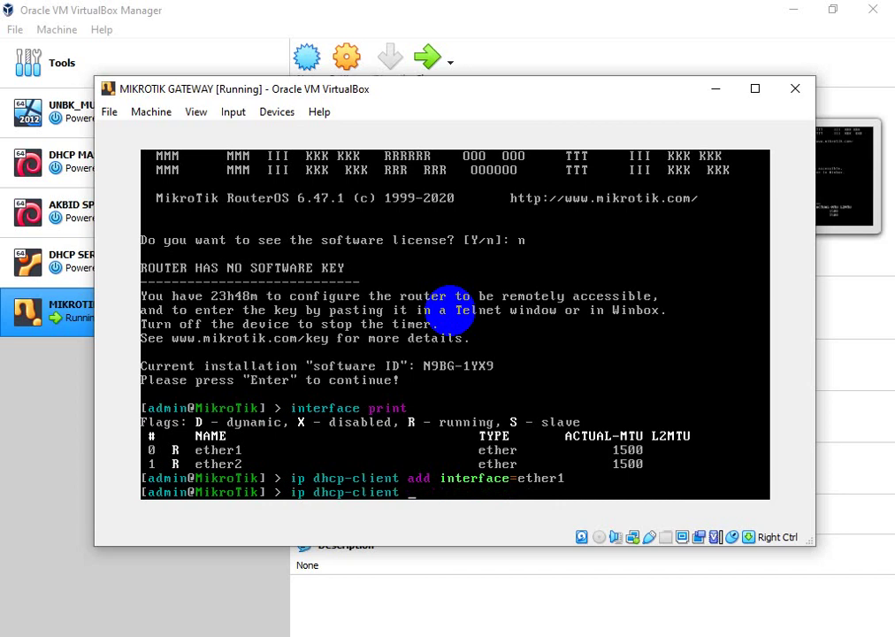
- Complete the command as ip dhcp-client print to list the router's DHCP clients
type("print")
key("Return")
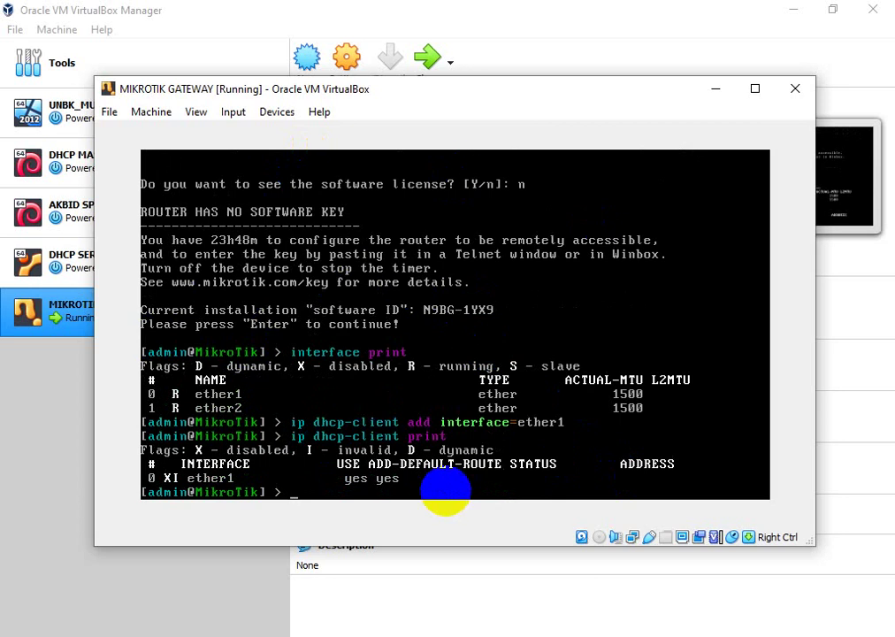
key("Control_R")
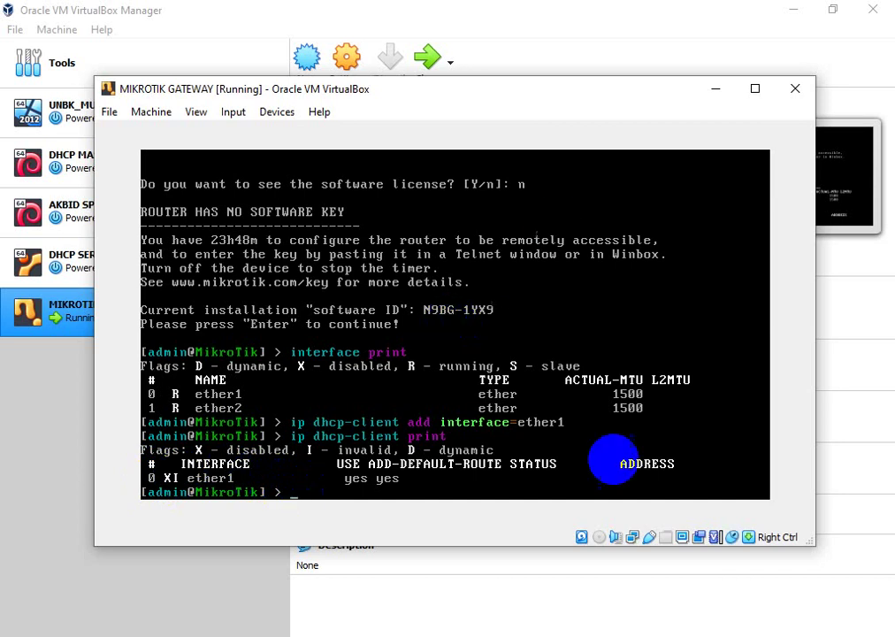
- Enable the ether1 DHCP client with ip dhcp-client enable numbers=0, and list the router's addresses with ip address print
type("ip ")
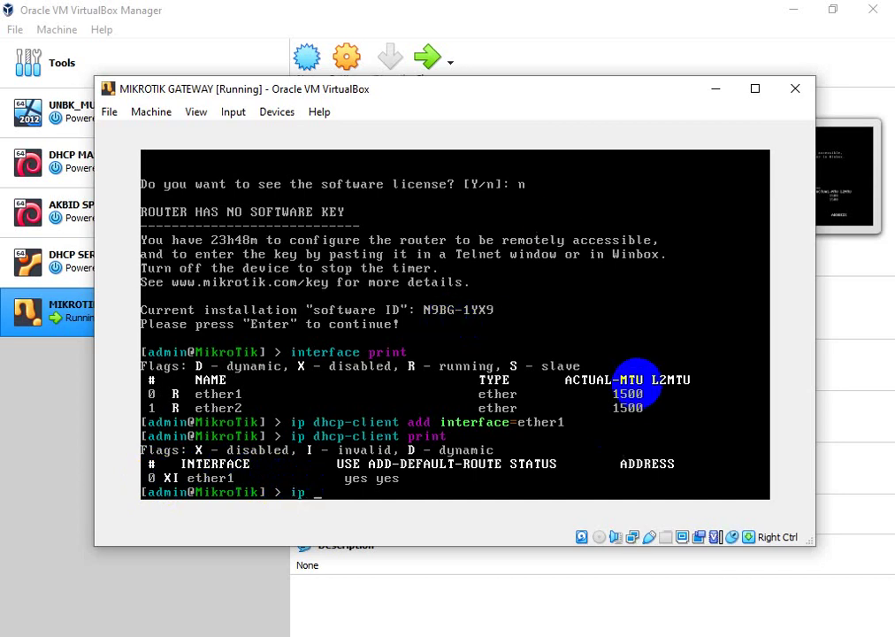
type("dhcp-client ")
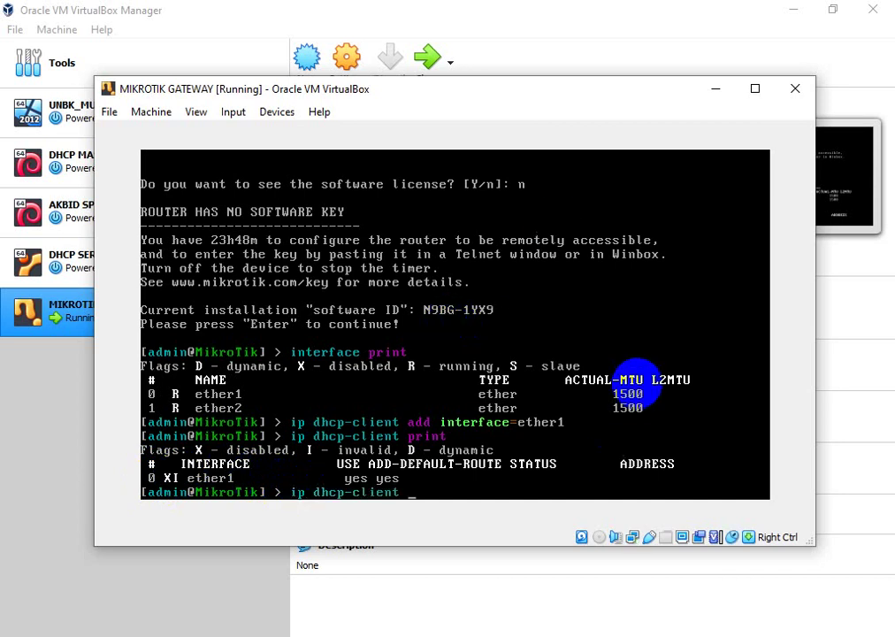
type("enable n")
key("Tab")
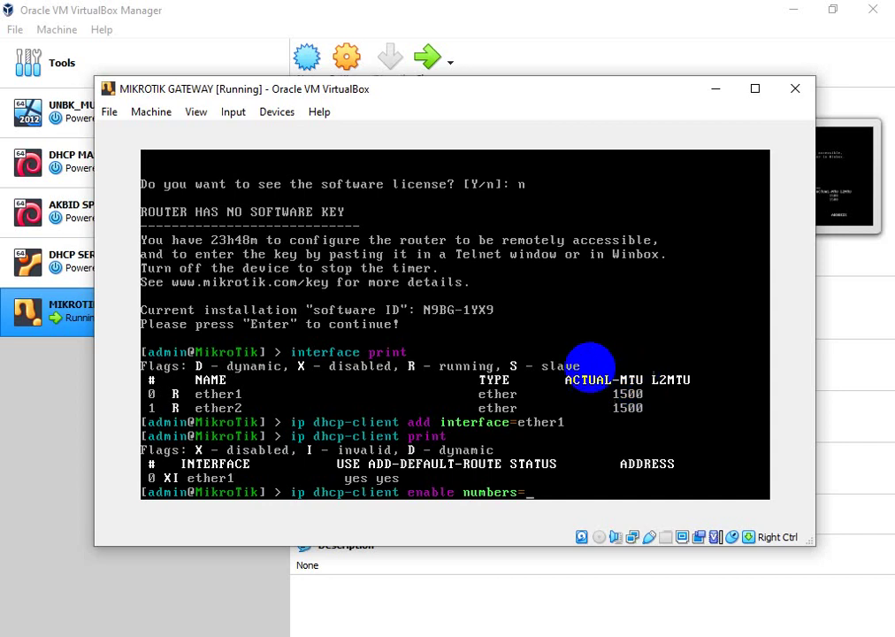
key("Control_R")
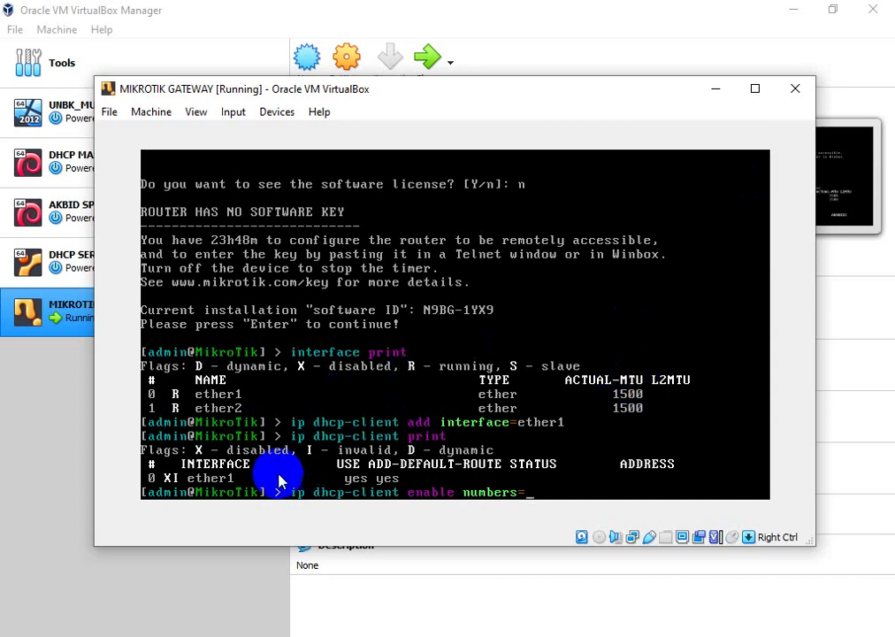
left_click(154, 485)
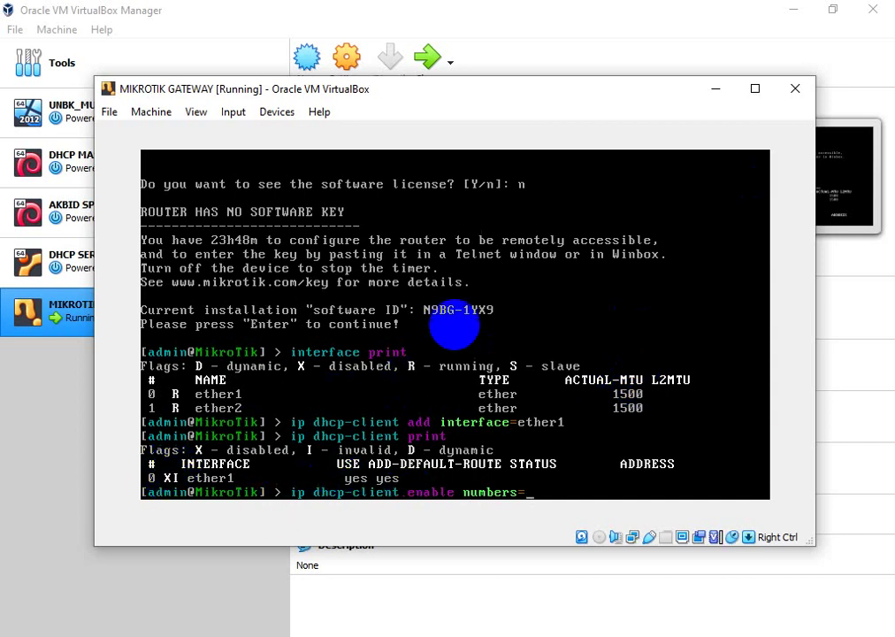
type("0")
key("Return")
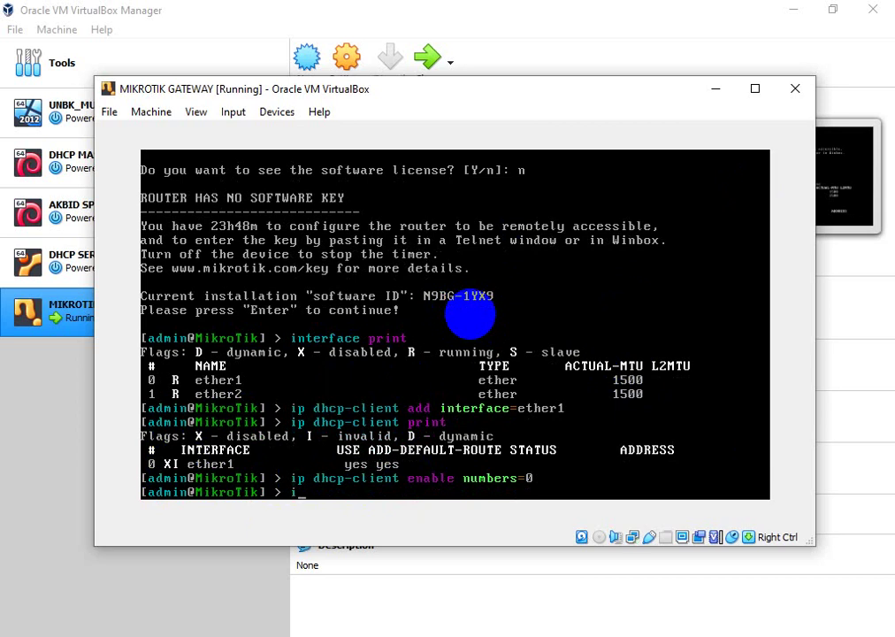
type("address print")
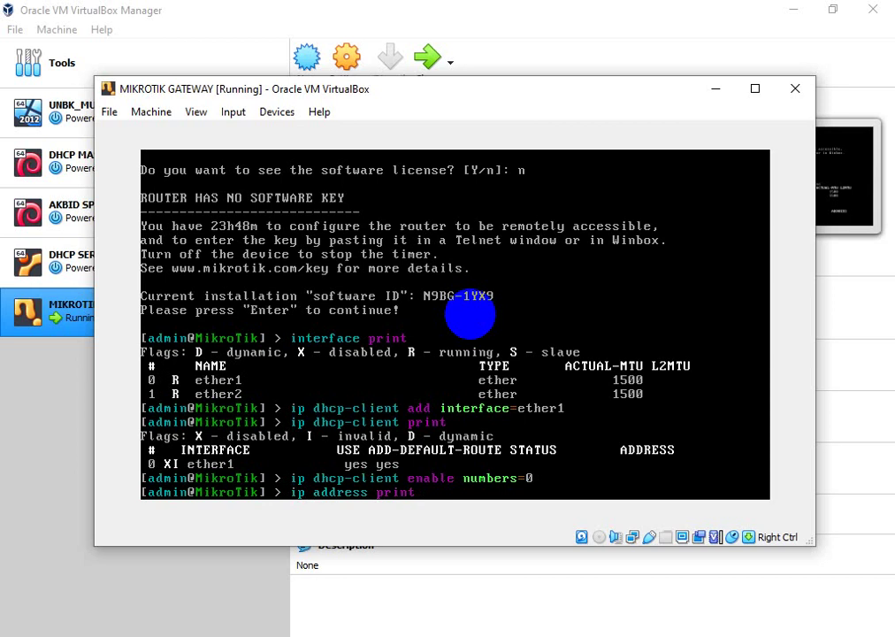
key("Return")
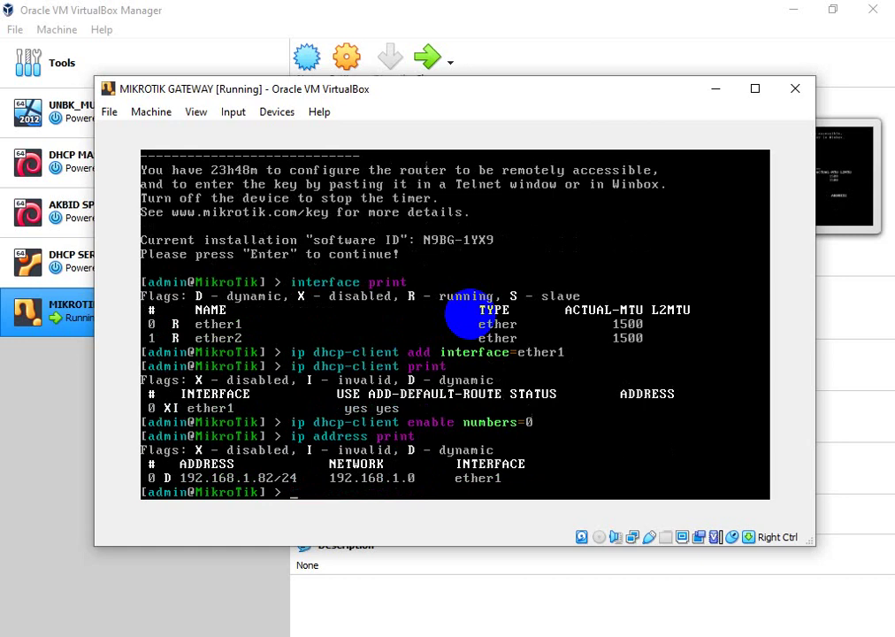
- Test the router's internet access by pinging goole.co.id and the corrected host google.co.id, stopping each ping
type("ping goole.co.id")
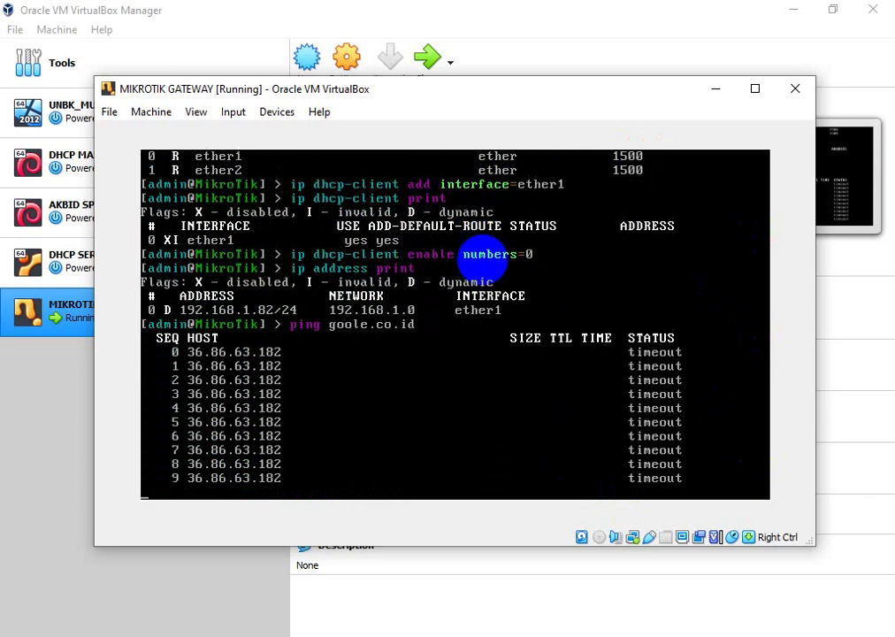
key("ctrl+c")
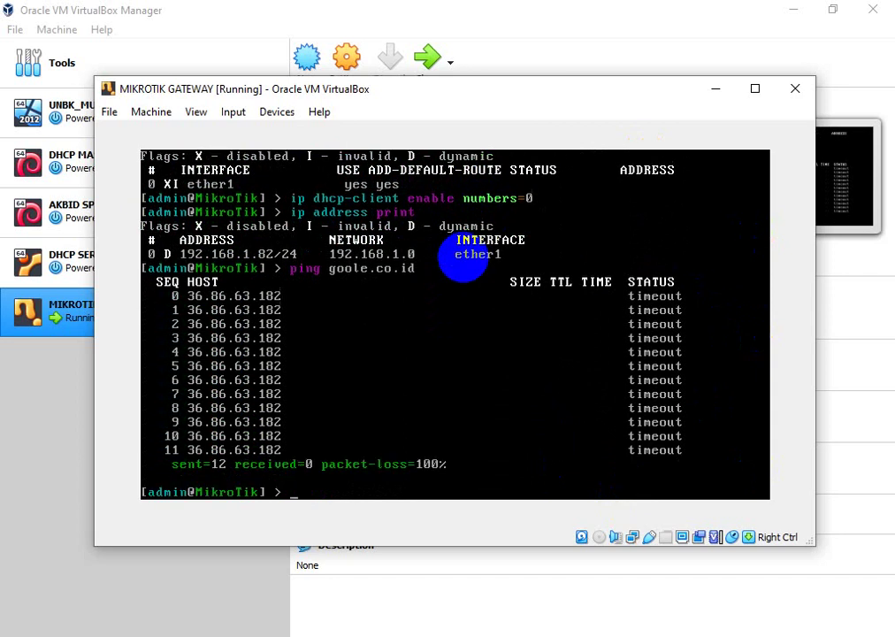
key("Up")
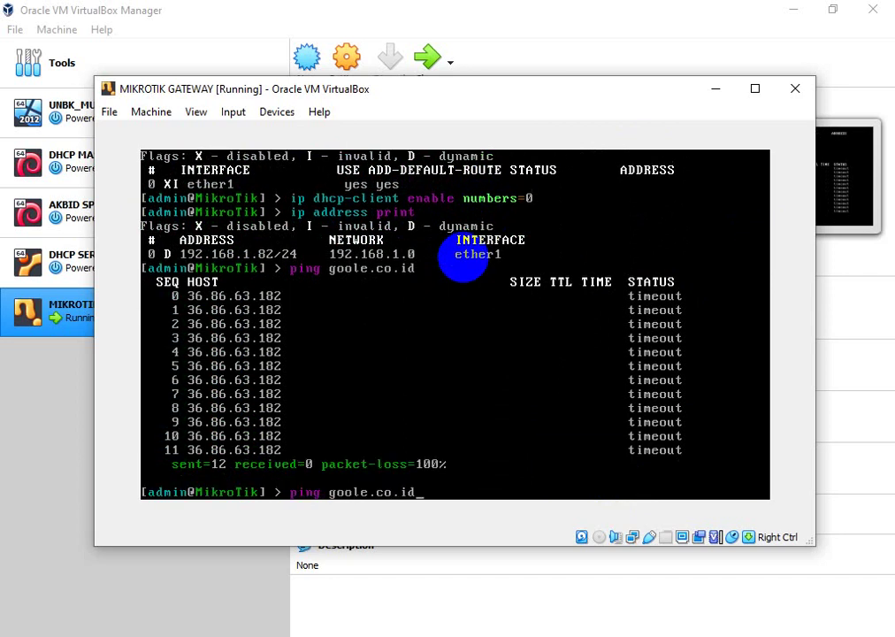
key("BackSpace")
key("BackSpace")
key("BackSpace")
key("BackSpace")
key("BackSpace")
key("BackSpace")
key("BackSpace")
type("gle.co.id")
key("Return")
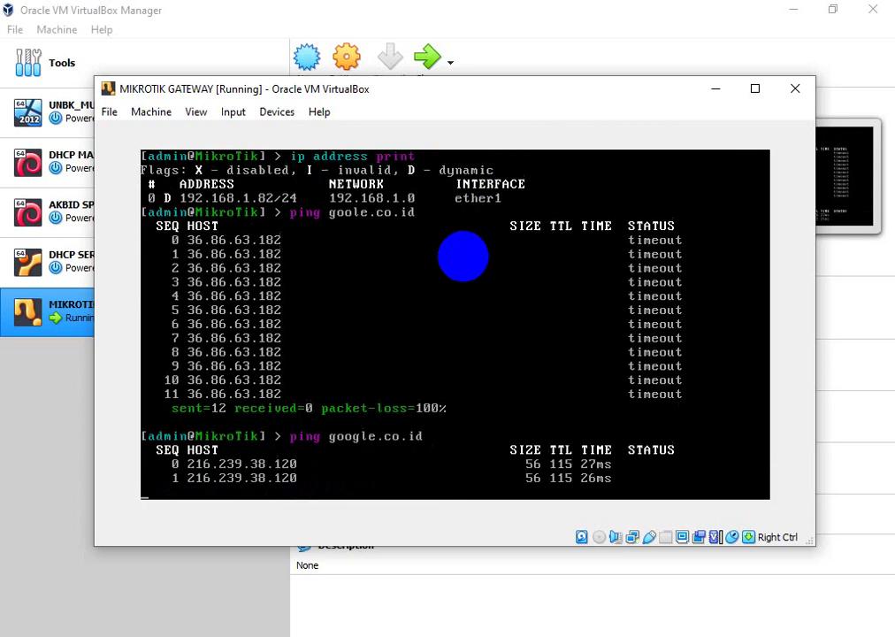
key("ctrl+c")
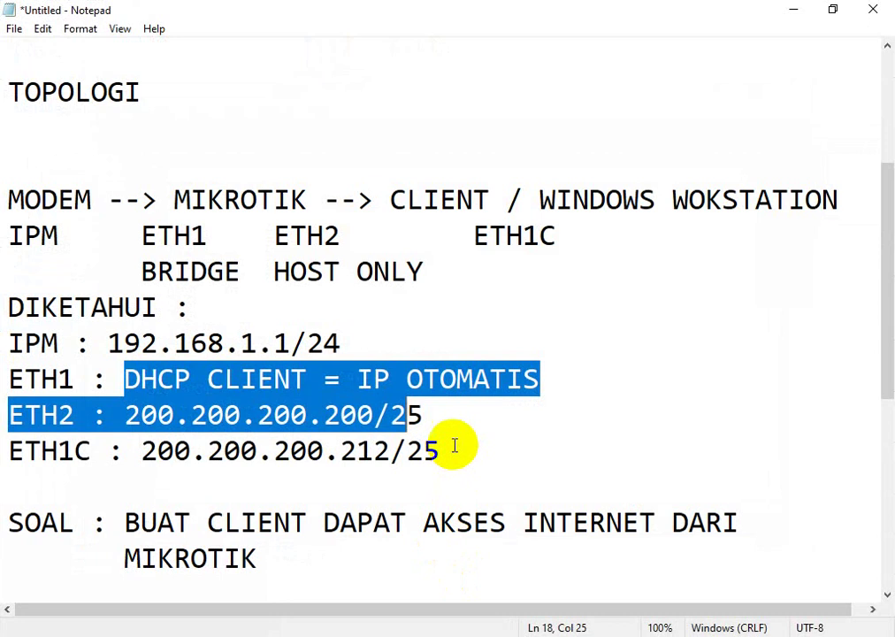
- Check the ETH2 address 200.200.200.200/25 in the Notepad notes by highlighting it, and return to the MikroTik console
left_click(455, 447)
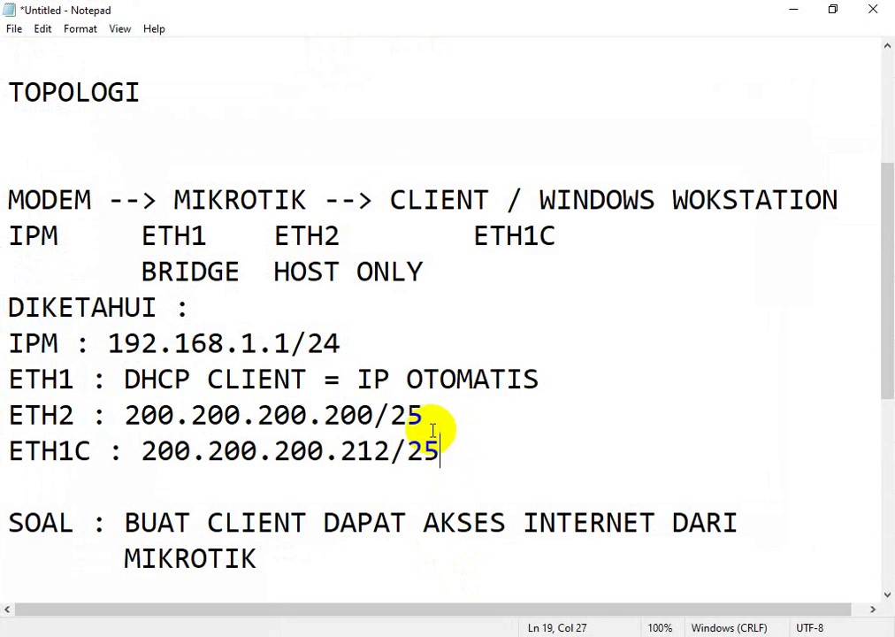
left_click_drag(424, 417, 129, 416)
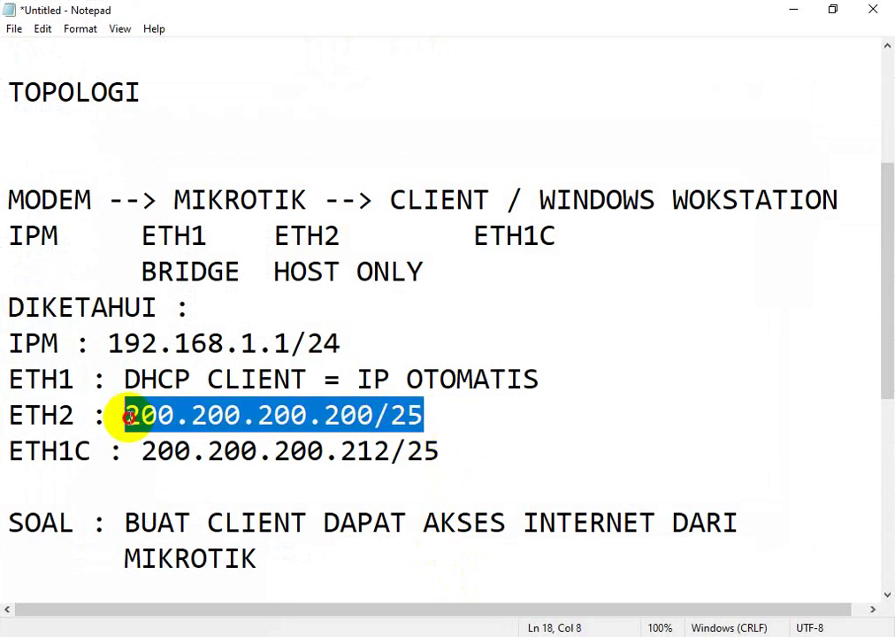
left_click(792, 11)
left_click(450, 321)
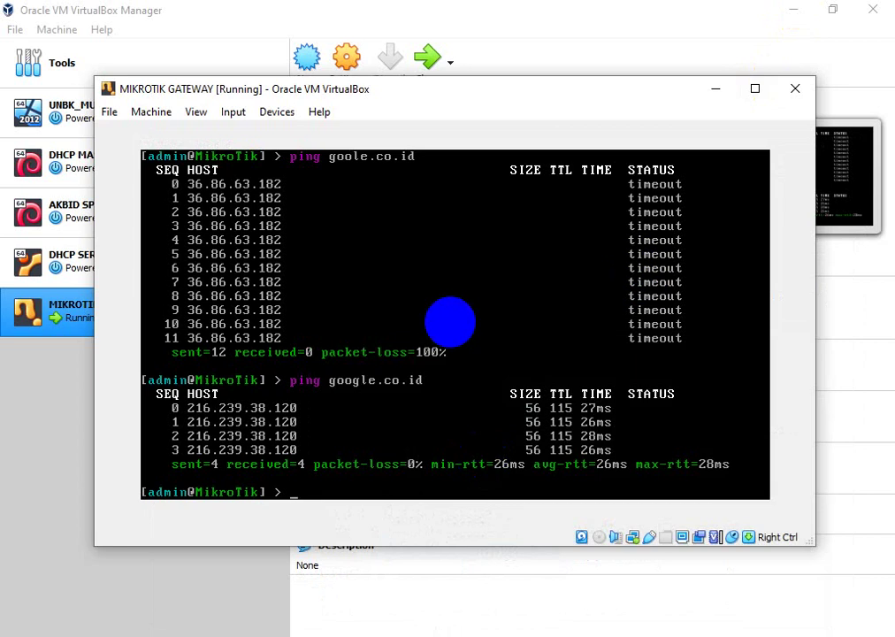
- Assign the address 200.200.200.200/25 to ether2 with the ip address add command
type("ipv ")
type("ddress add address=")
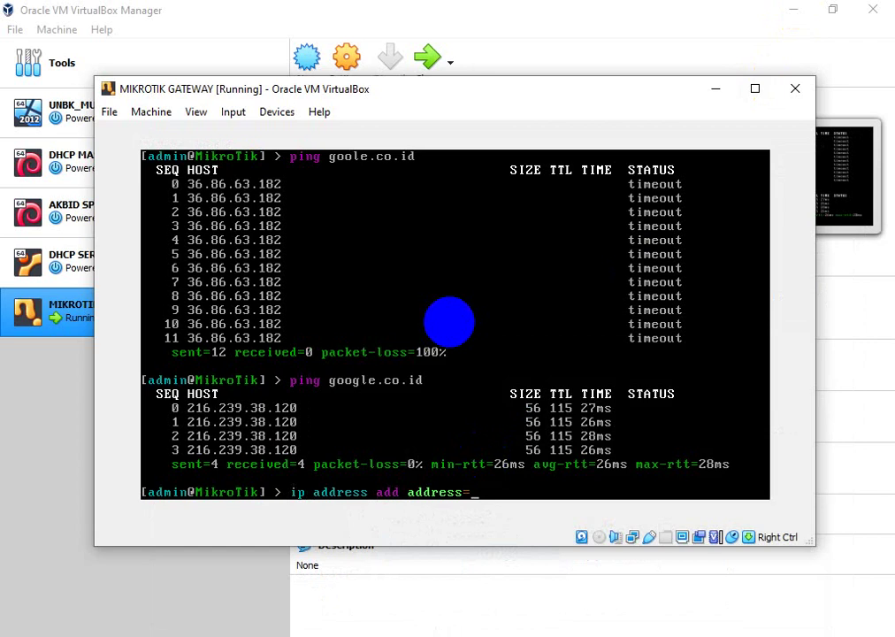
type("200.200.200.200")
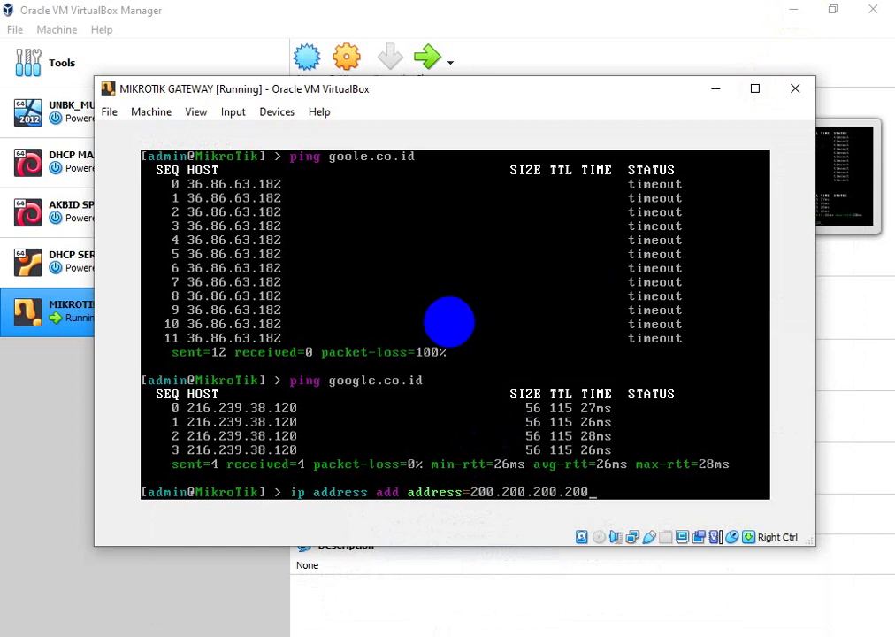
type("/25 interface=e")
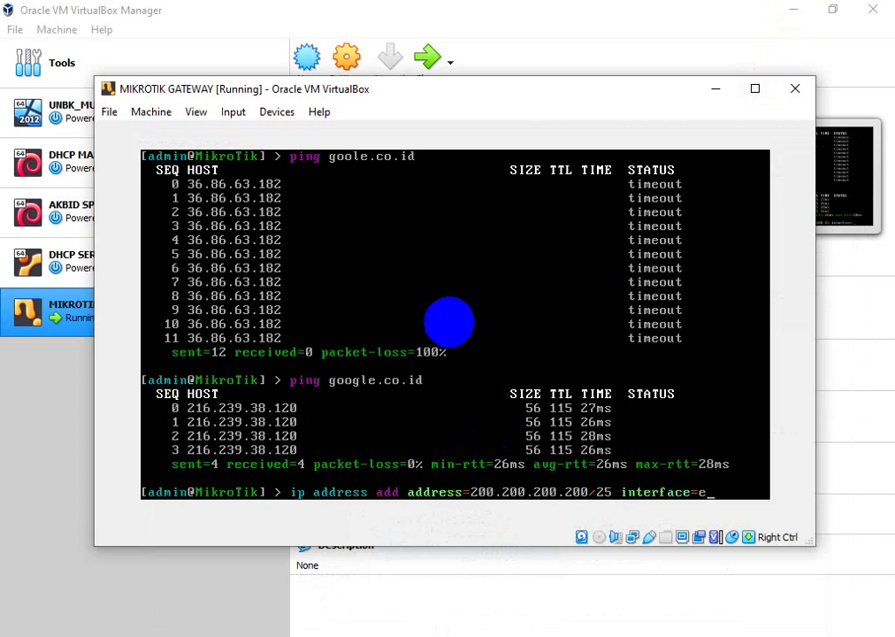
type("ther2")
key("Return")
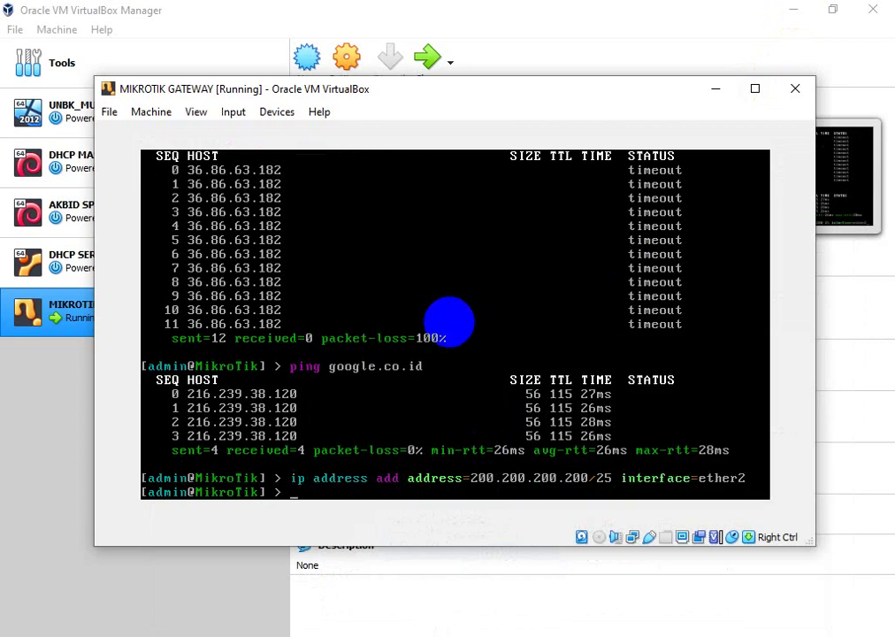
- List the router's configured IP addresses with ip address print
type("i")
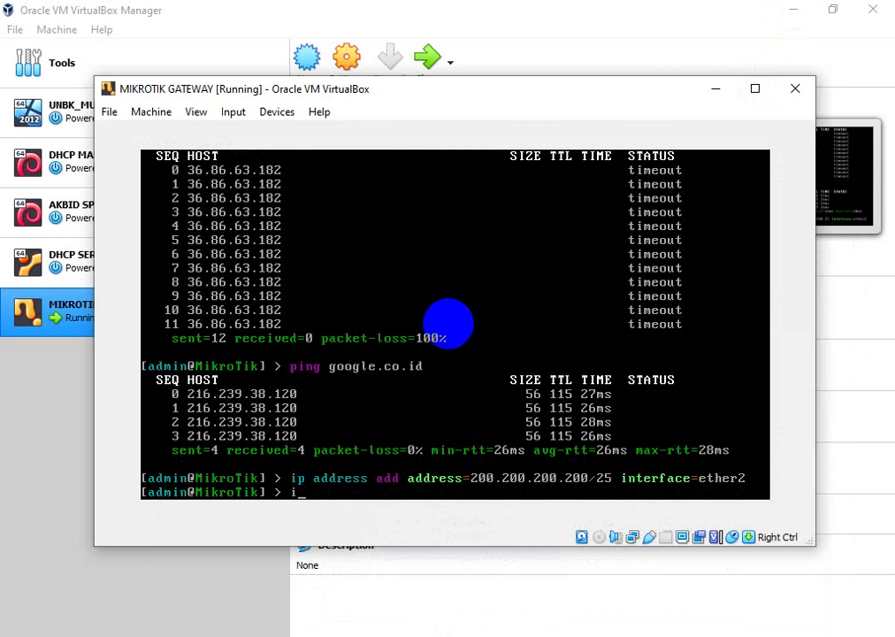
type("p address print")
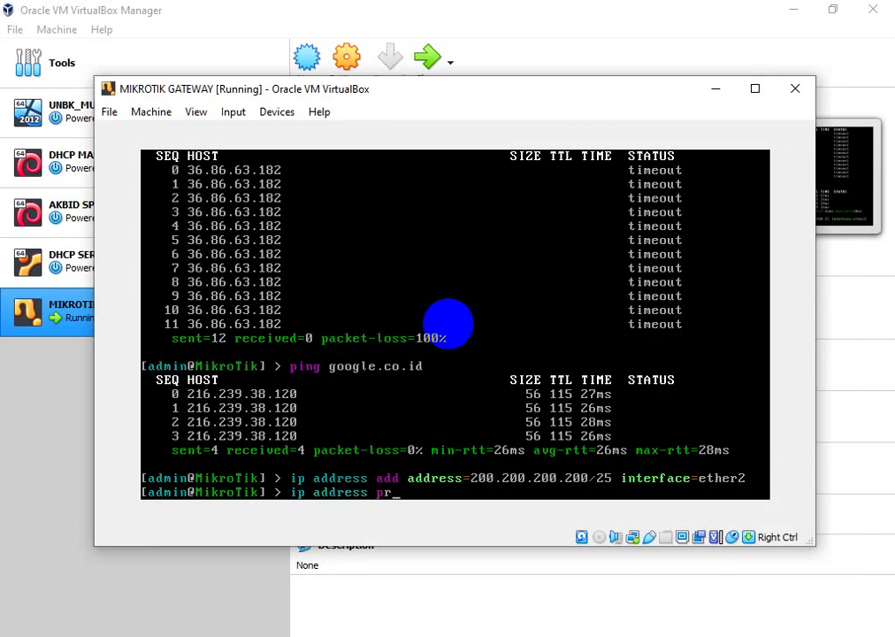
key("Return")
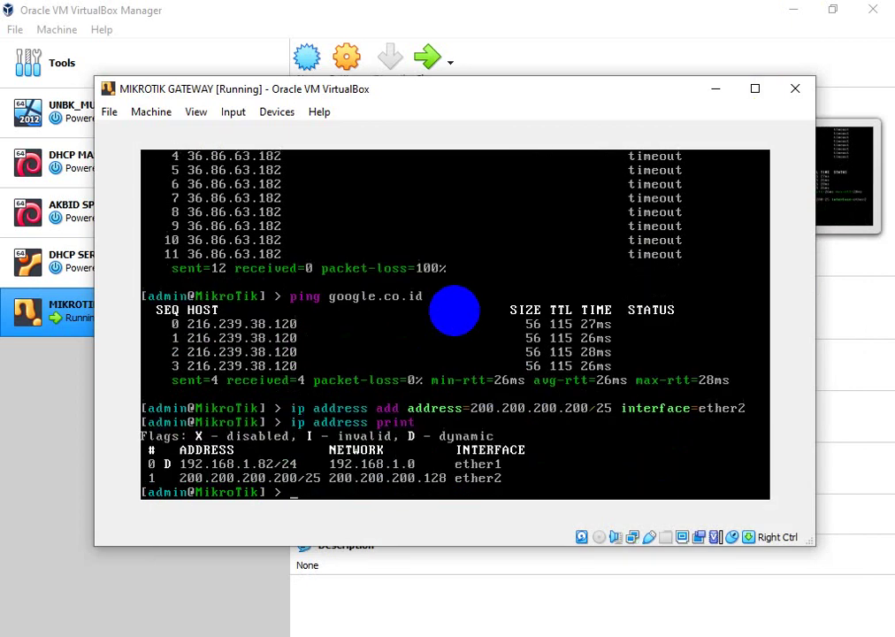
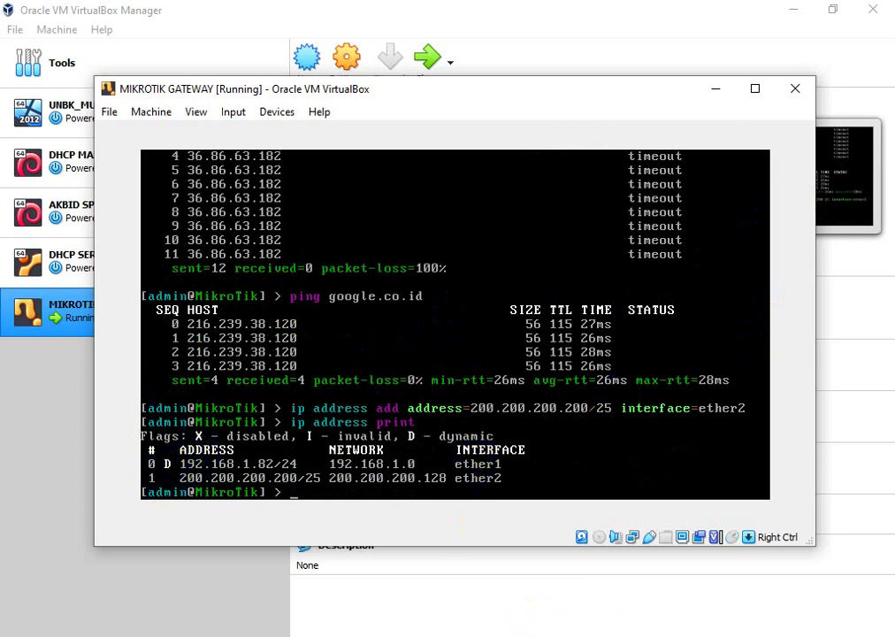
- Reopen the Notepad topology notes and highlight the ETH1C client address 200.200.200.212
left_click(463, 627)
left_click_drag(142, 453, 385, 463)
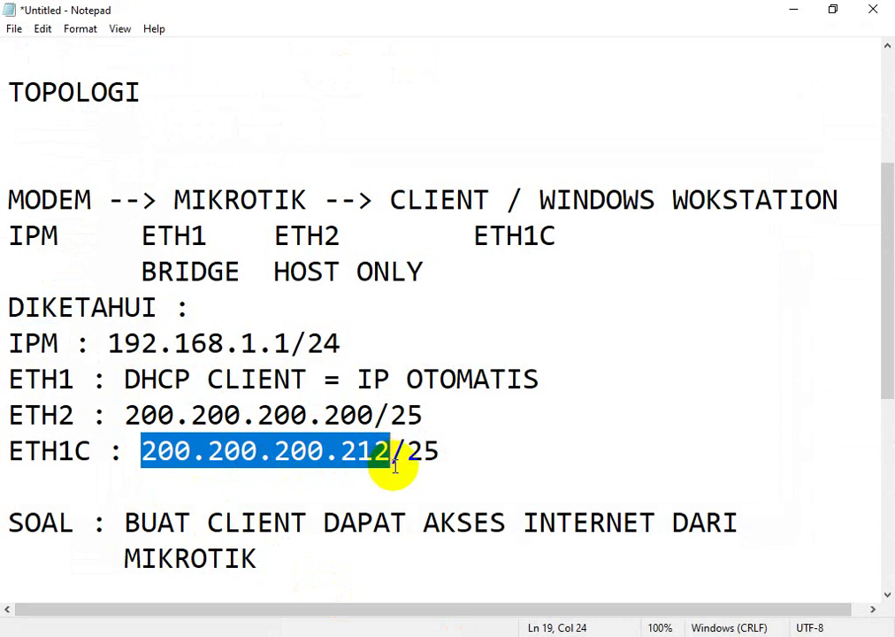
- Glance at the MikroTik console, then return to Notepad and highlight HOST ONLY and the ETH2 to ETH1C link in the topology
left_click(792, 10)
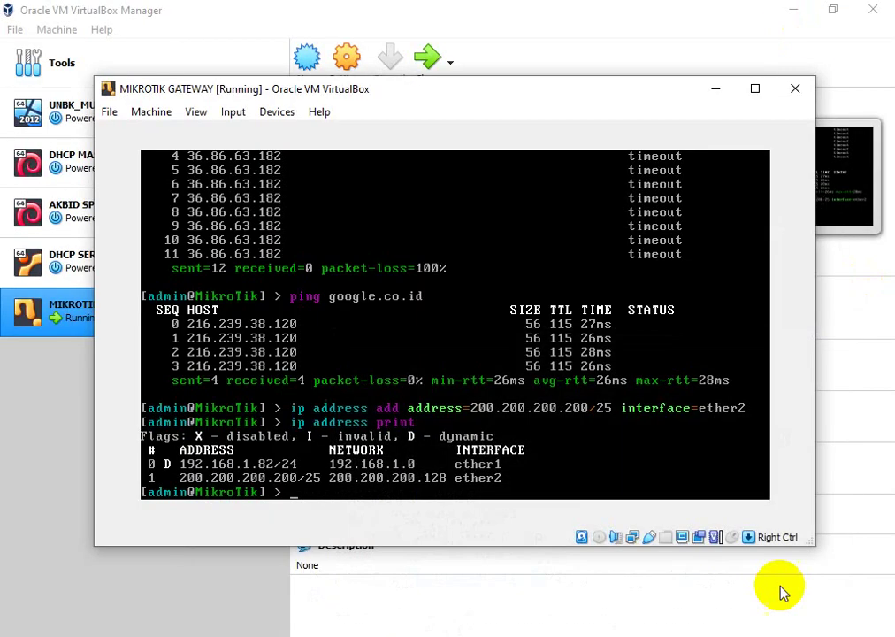
left_click(617, 463)
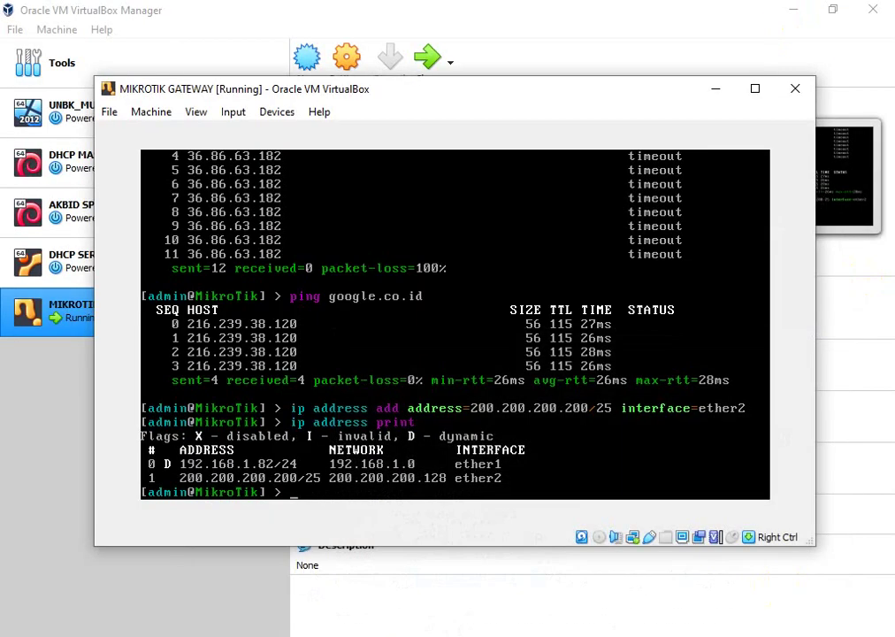
left_click(451, 627)
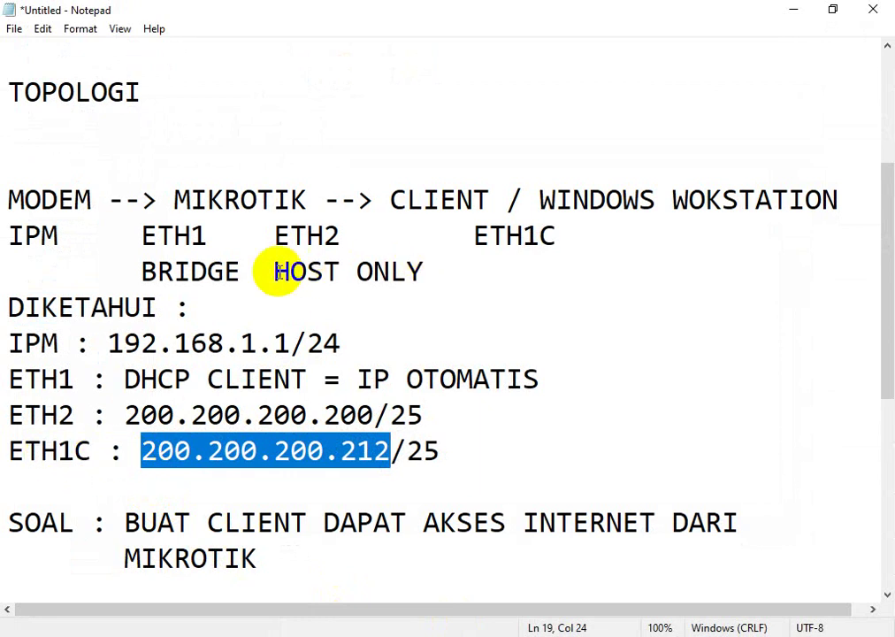
left_click_drag(275, 272, 425, 275)
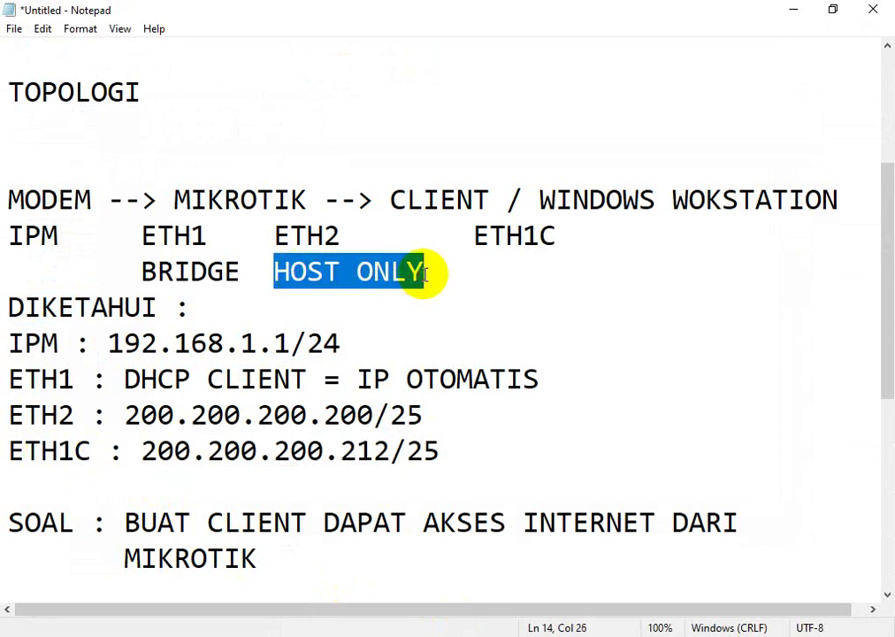
left_click_drag(274, 235, 566, 231)
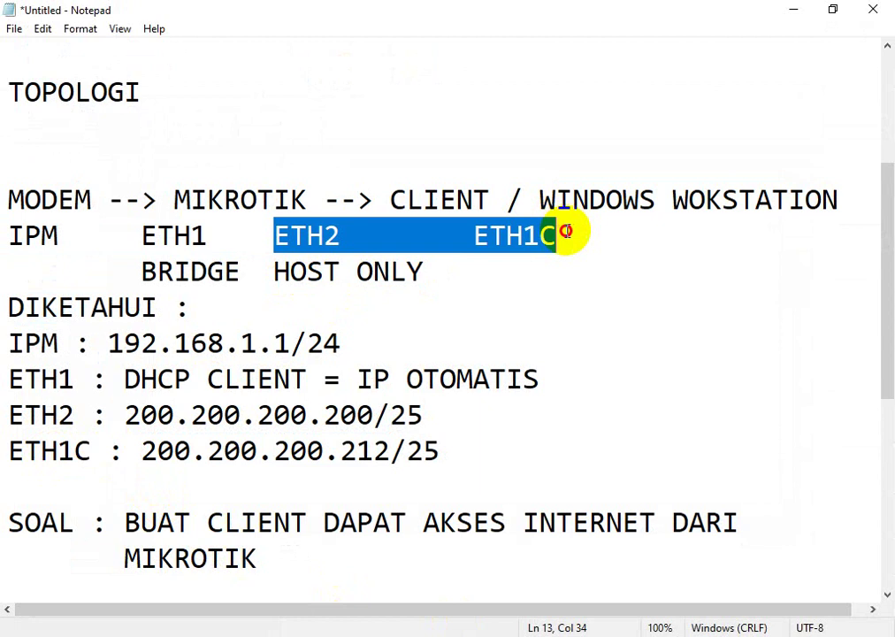
left_click_drag(423, 273, 275, 273)
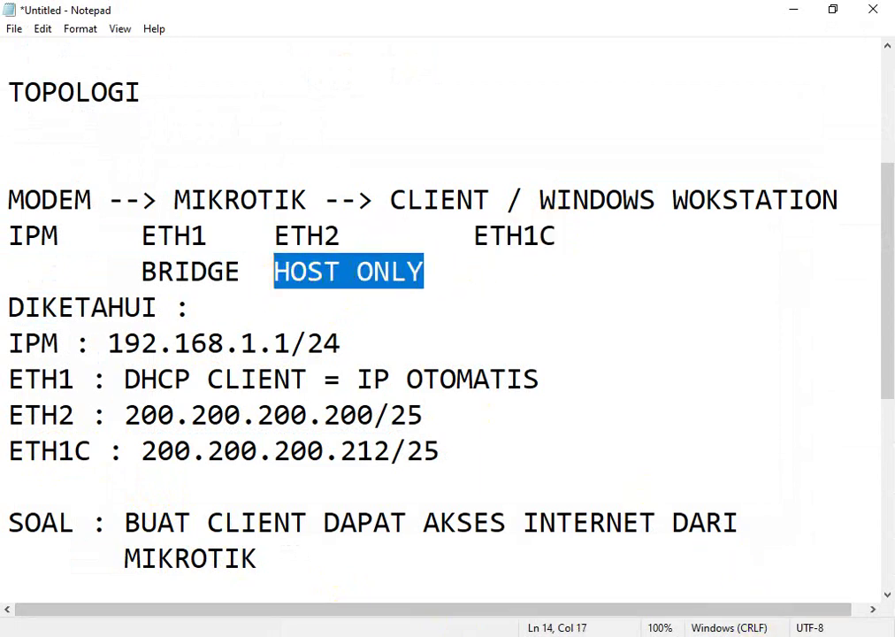
- From the Windows network settings, open the TCP/IPv4 properties of the VirtualBox Host-Only Network adapter
left_click(741, 625)
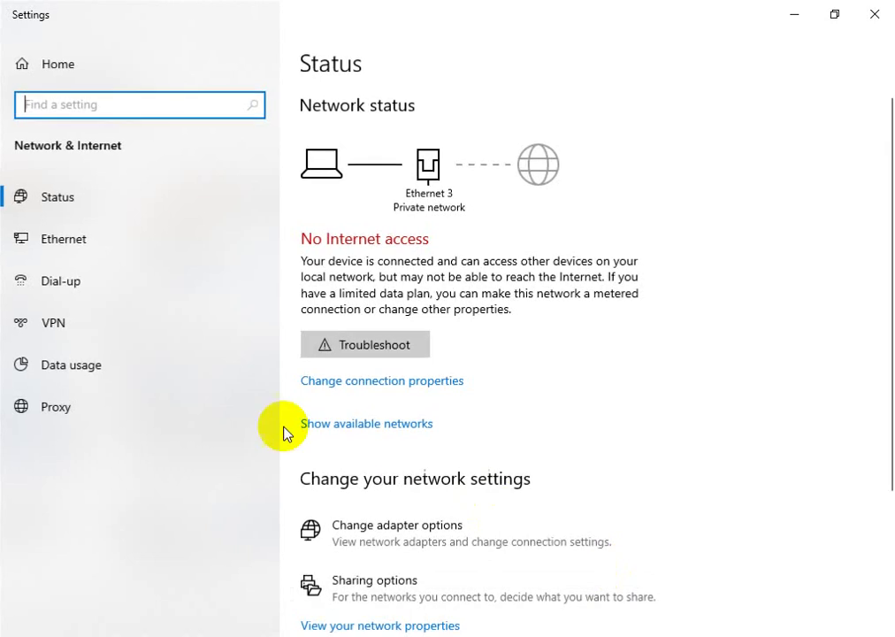
left_click(88, 248)
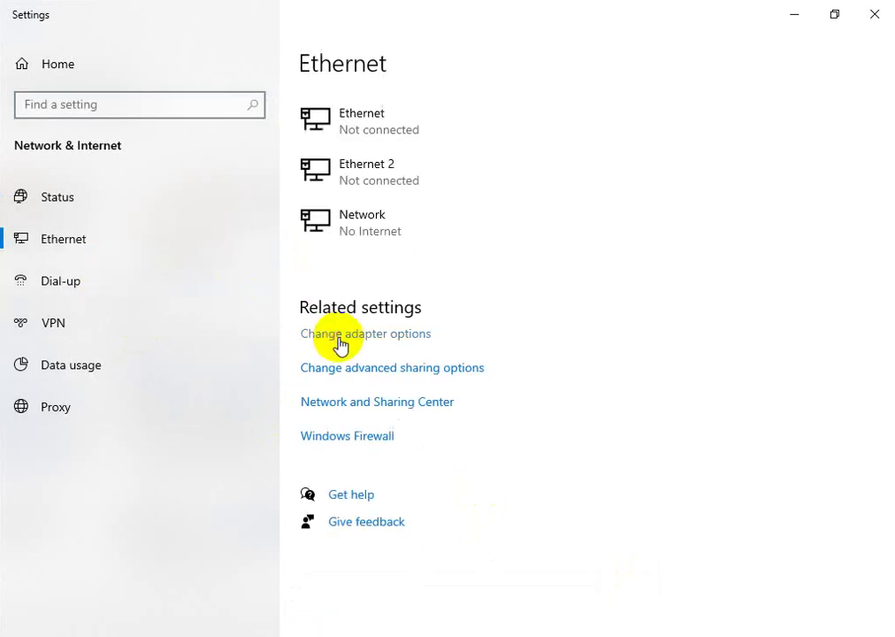
left_click(339, 337)
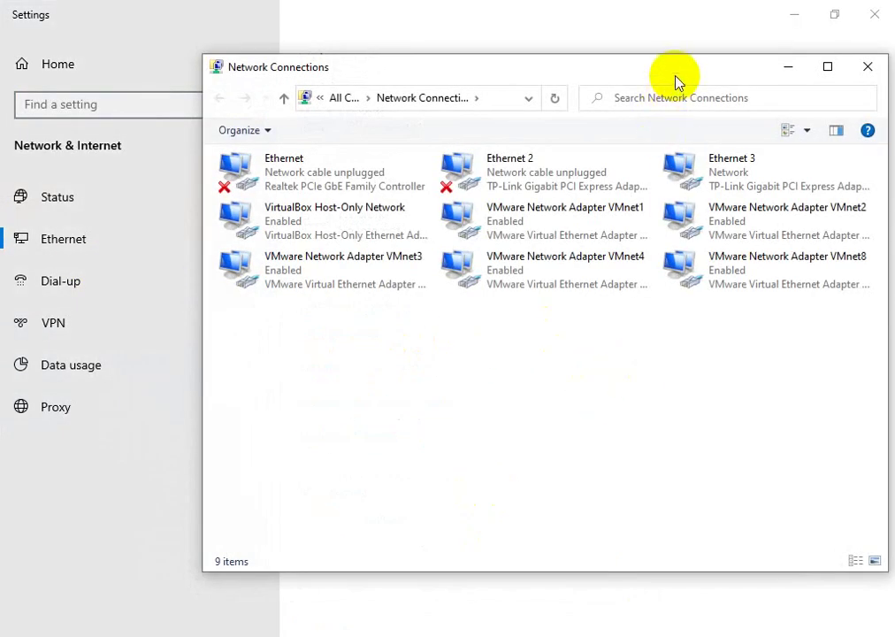
left_click_drag(674, 80, 597, 127)
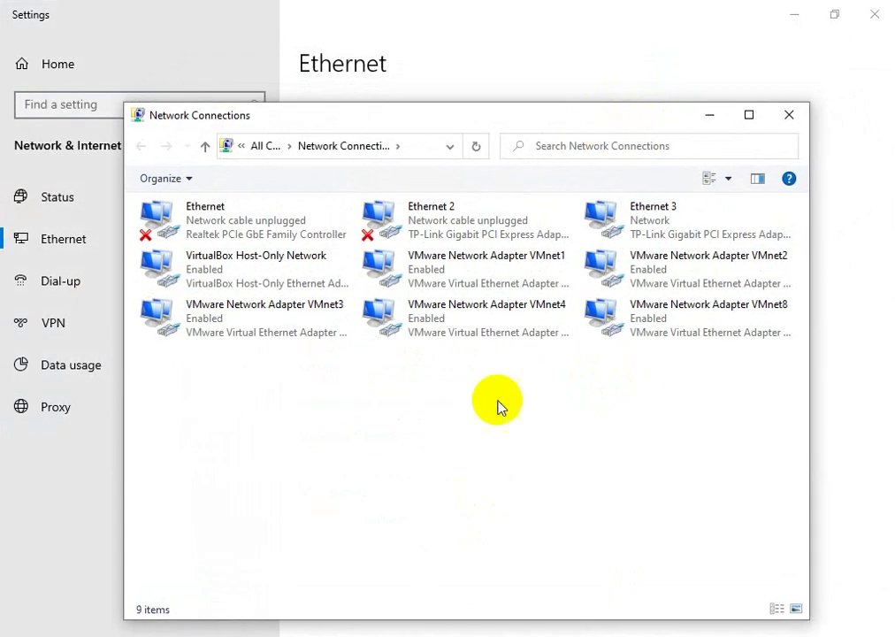
double_click(235, 284)
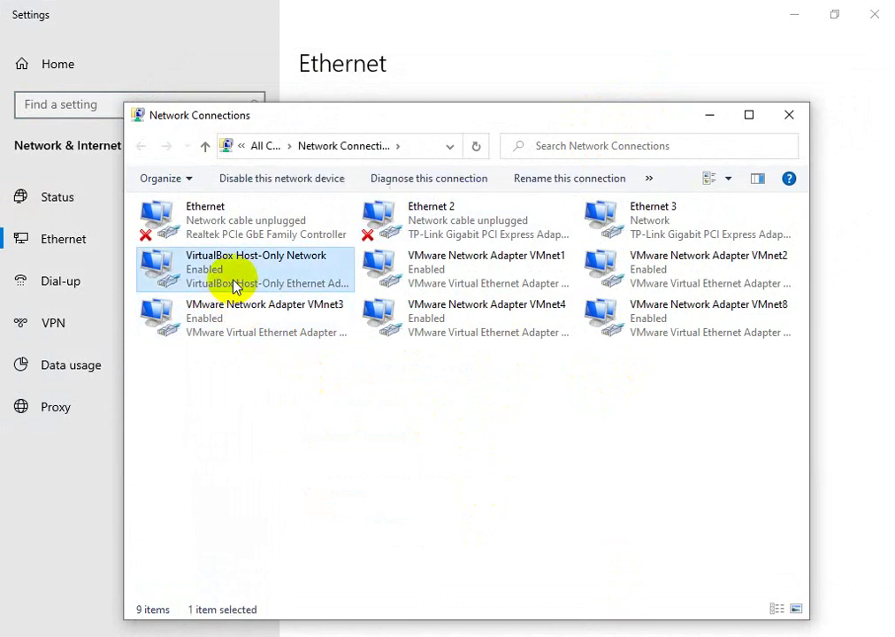
left_click(347, 471)
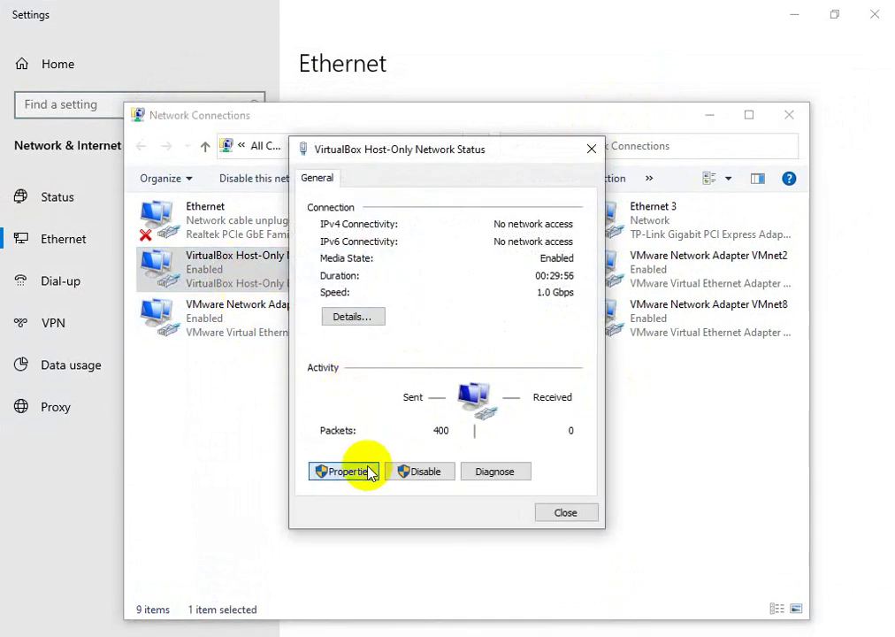
scroll(591, 349, "down", 2)
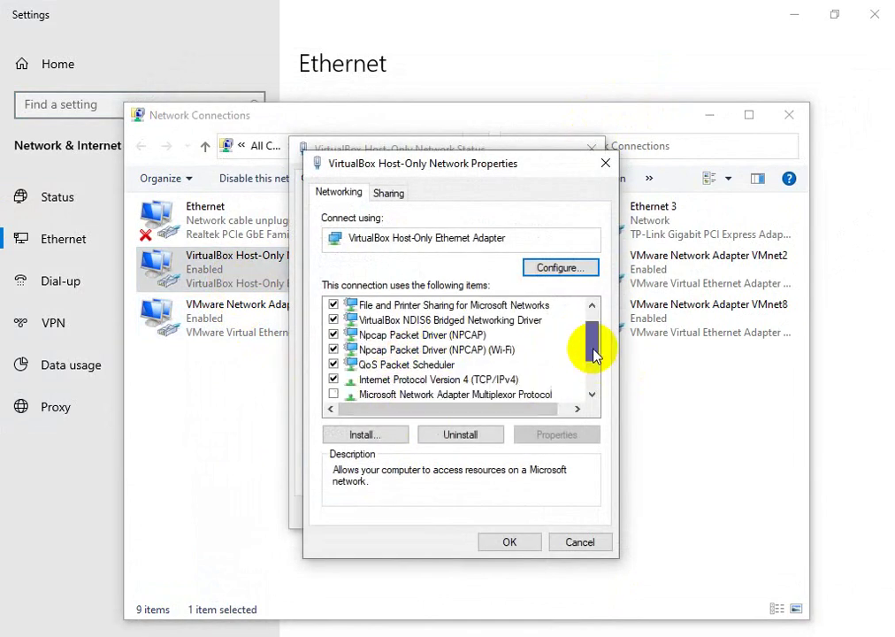
double_click(434, 321)
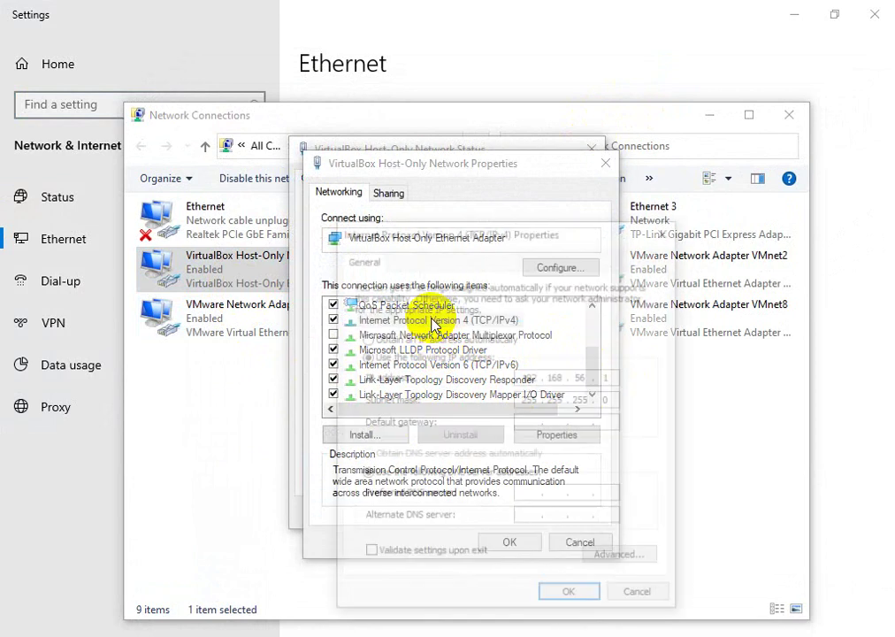
- Clear the adapter's existing IPv4 settings and assign the static IP address 200.200.200.212
left_click(429, 337)
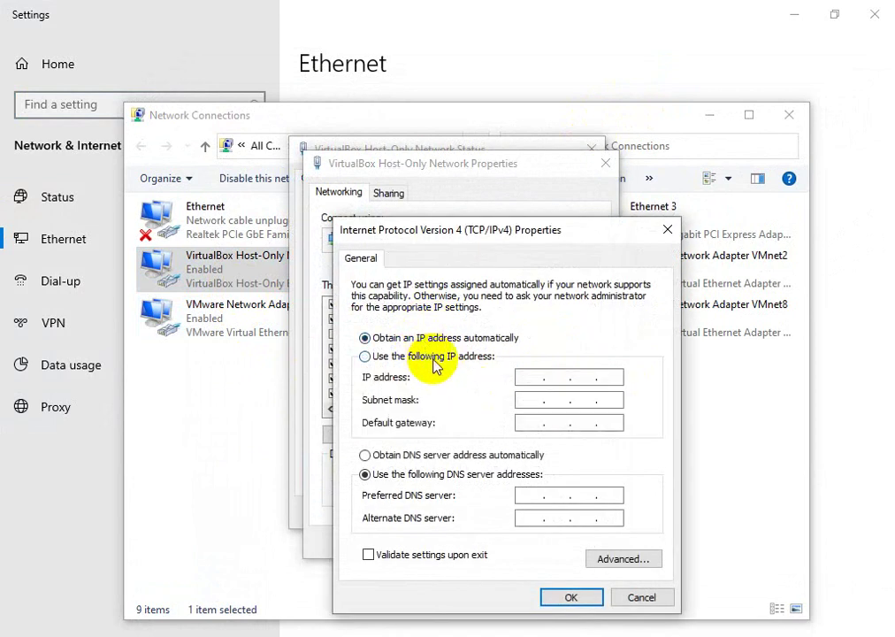
left_click(376, 356)
type("192")
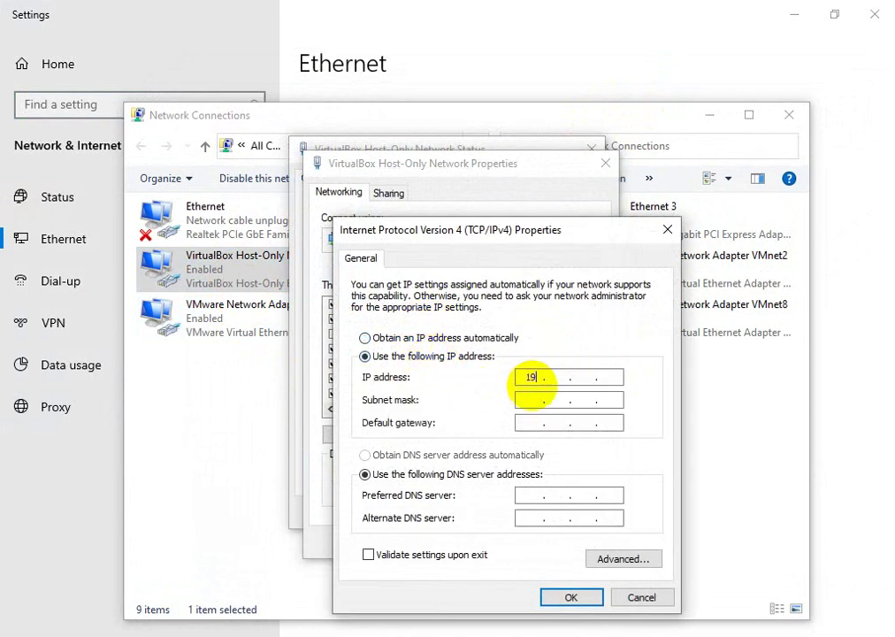
key("BackSpace")
key("BackSpace")
key("BackSpace")
type("200 . 200 . 200 . 212")
key("Tab")
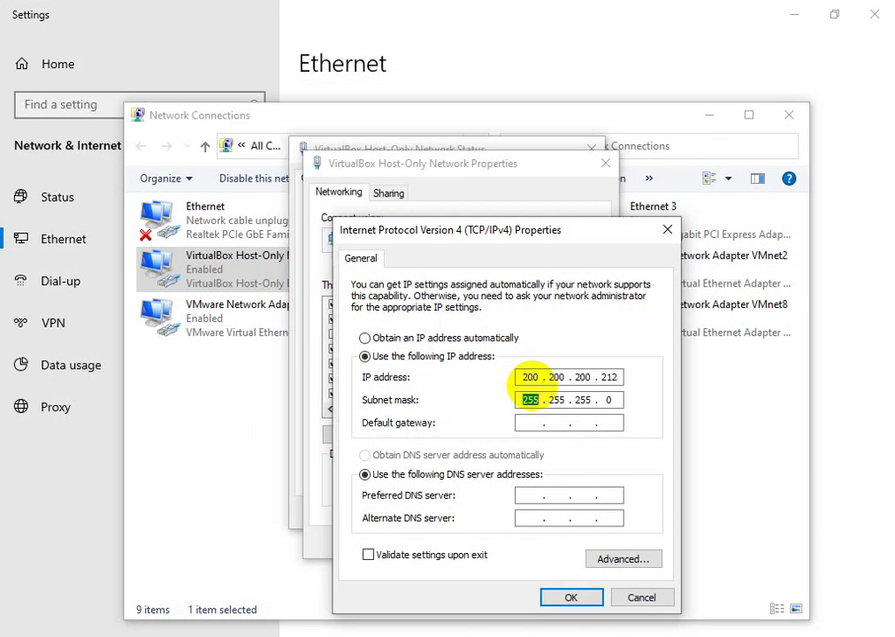
- Set the adapter's subnet mask to 255.255.255.128
key("Right")
key("Right")
key("BackSpace")
type("12")
key("Tab")
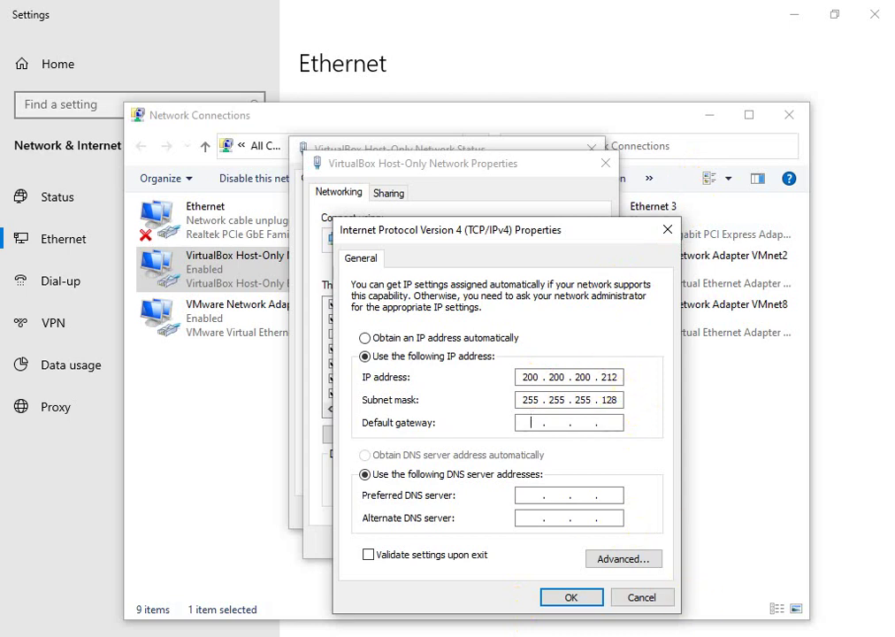
- Check the ETH2 address in the Notepad notes and enter 200.200.200.200 as the adapter's default gateway
key("alt+Tab")
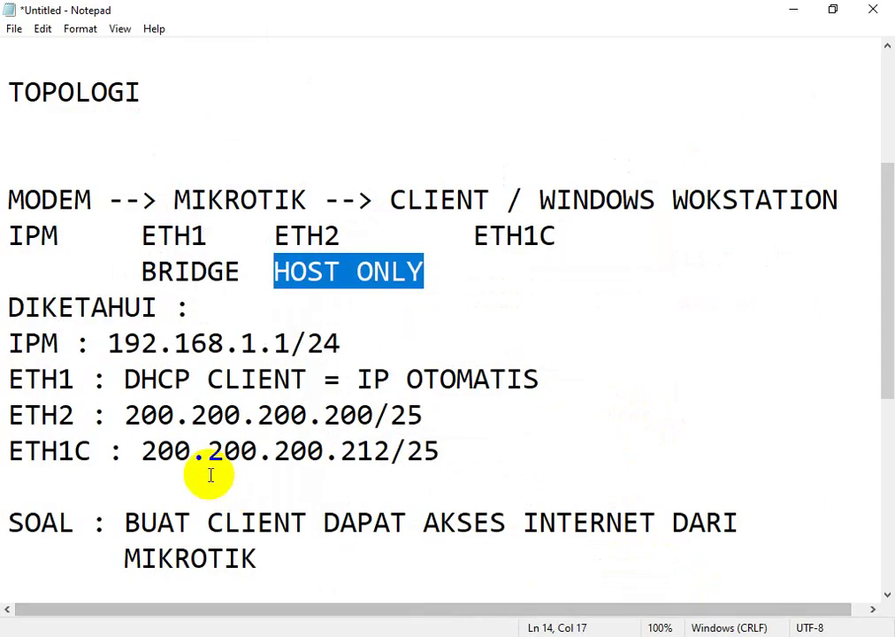
left_click_drag(126, 414, 373, 449)
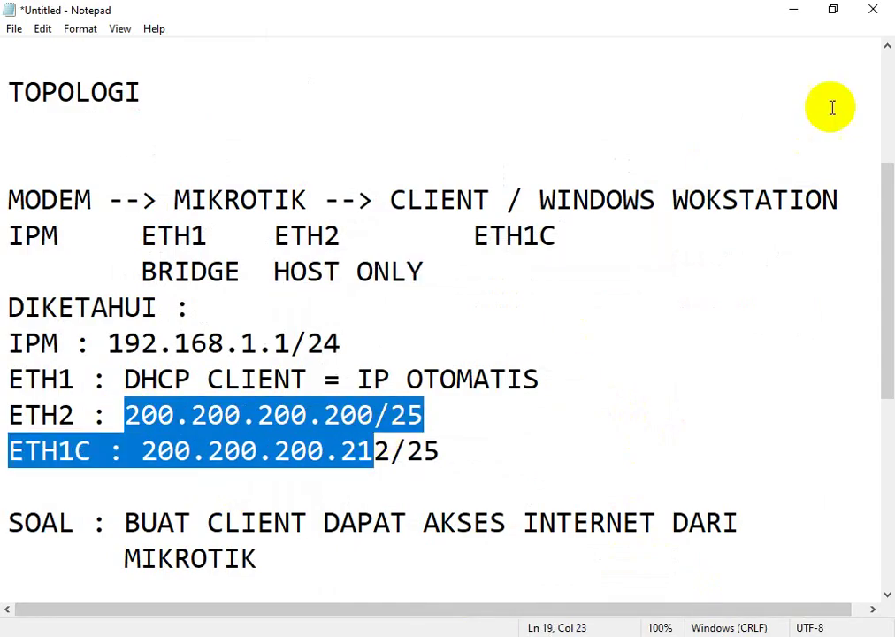
left_click(794, 14)
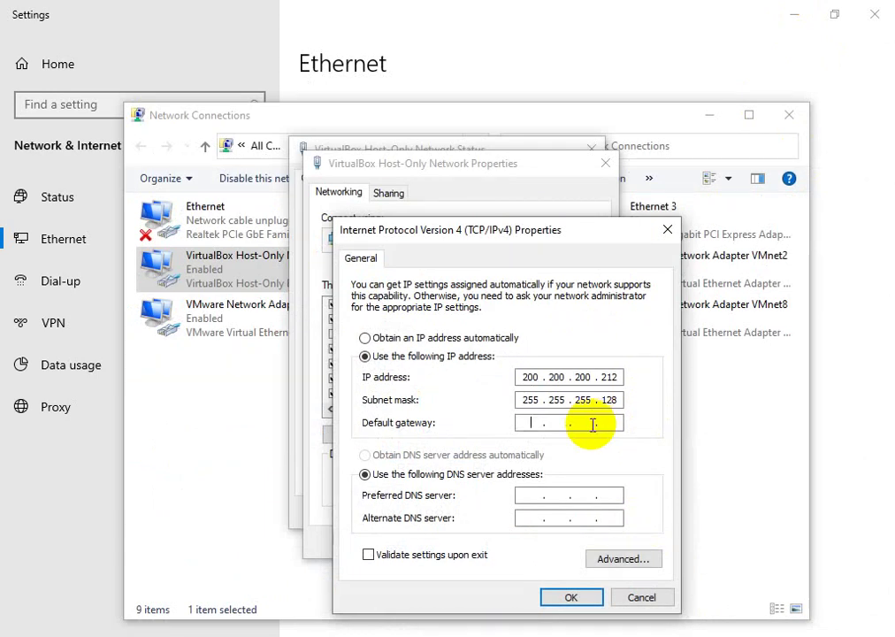
type("200 . 200 . 200 . 200")
key("Tab")
- Set preferred DNS to 200.200.200.200 and alternate DNS to 192.168.1.1, then save the adapter settings and close Network Connections
type("200 . 200 . 200 . 2")
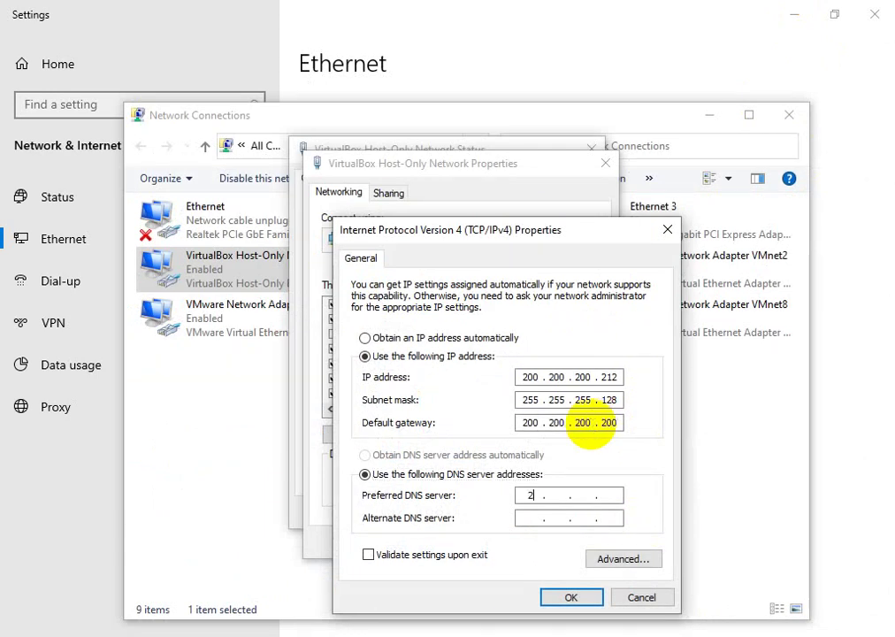
type("00")
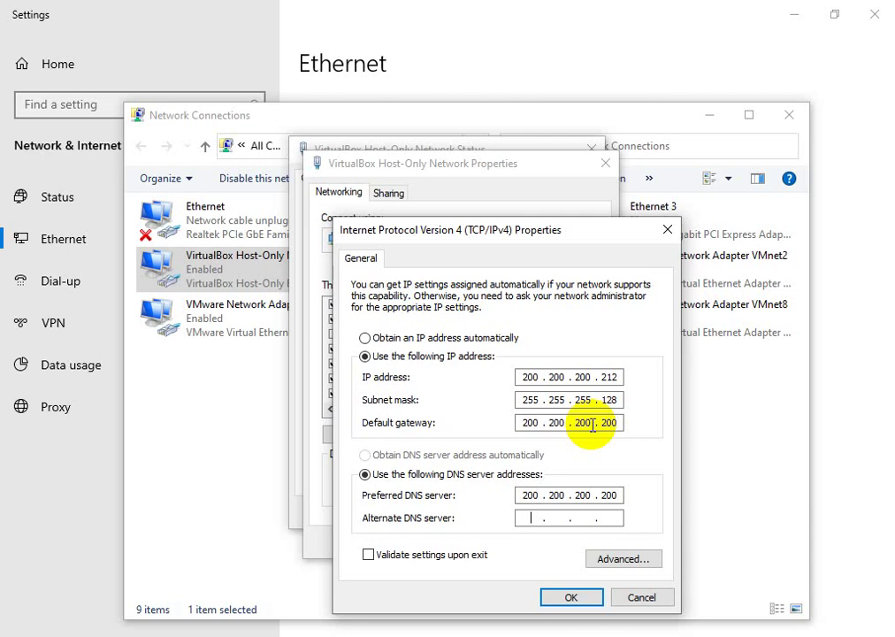
type("192 . 168 . 1 . 1")
left_click(557, 603)
left_click(513, 542)
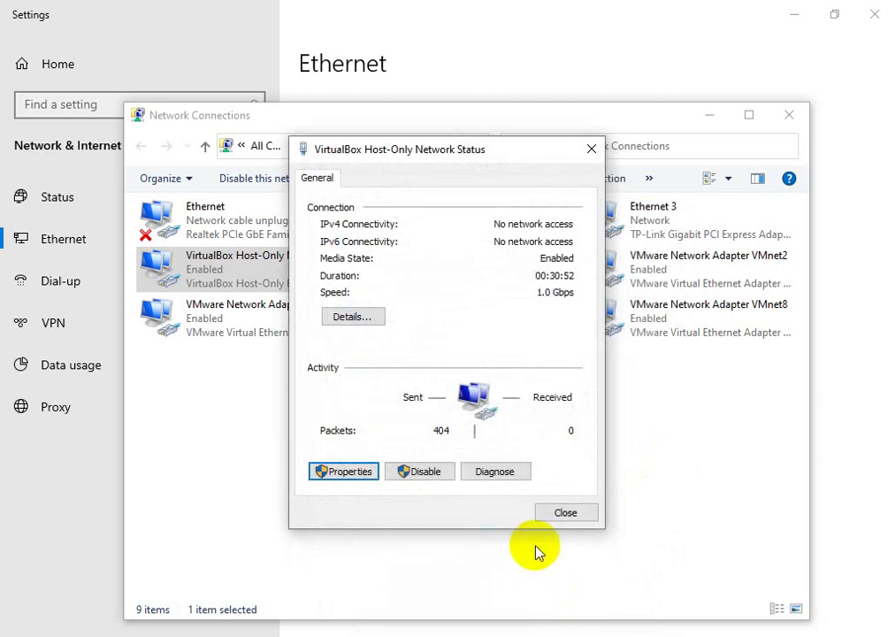
left_click(570, 515)
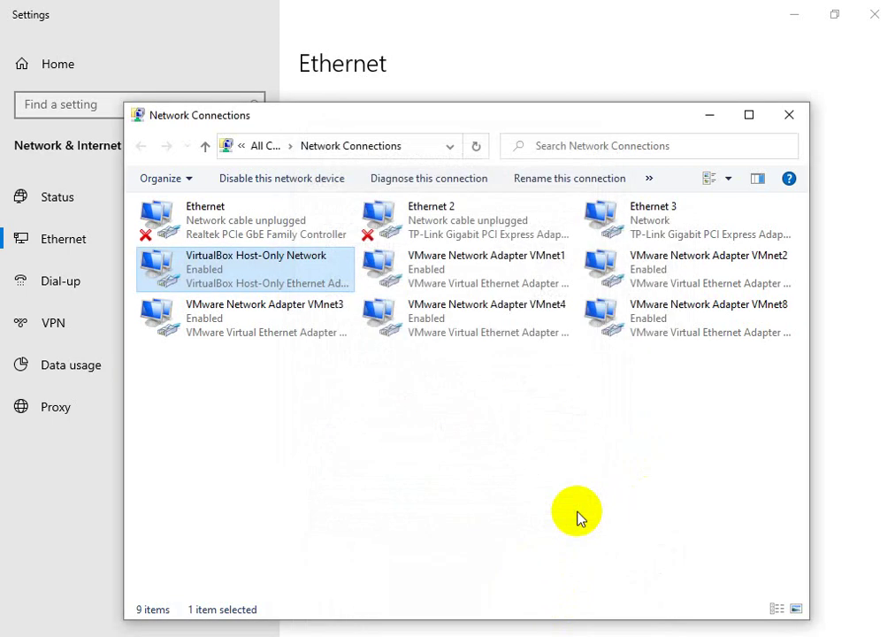
left_click(792, 115)
- Open Command Prompt, then switch to the Notepad notes and highlight the ETH1C and ETH2 addresses and the ETH1 label
left_click(393, 635)
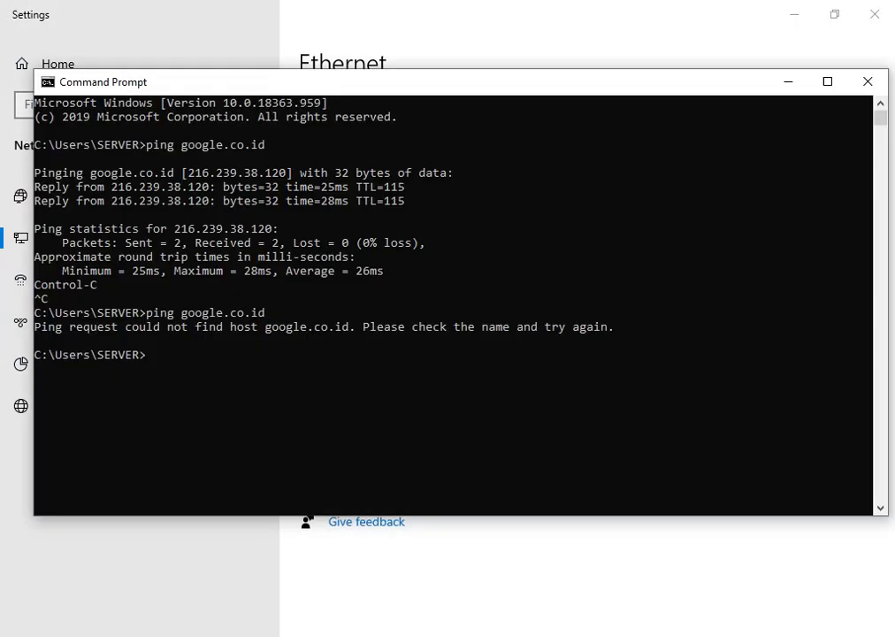
left_click(353, 411)
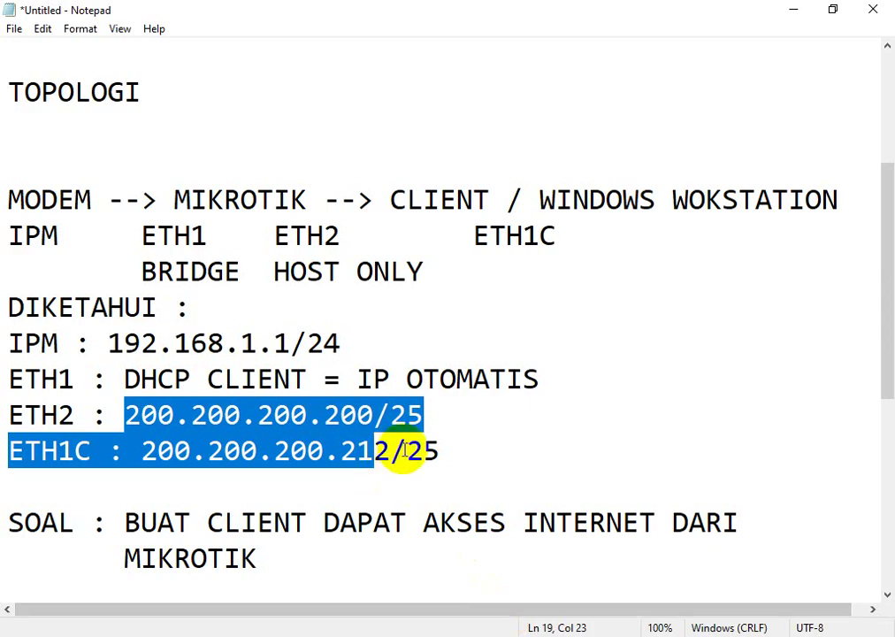
left_click_drag(446, 451, 141, 451)
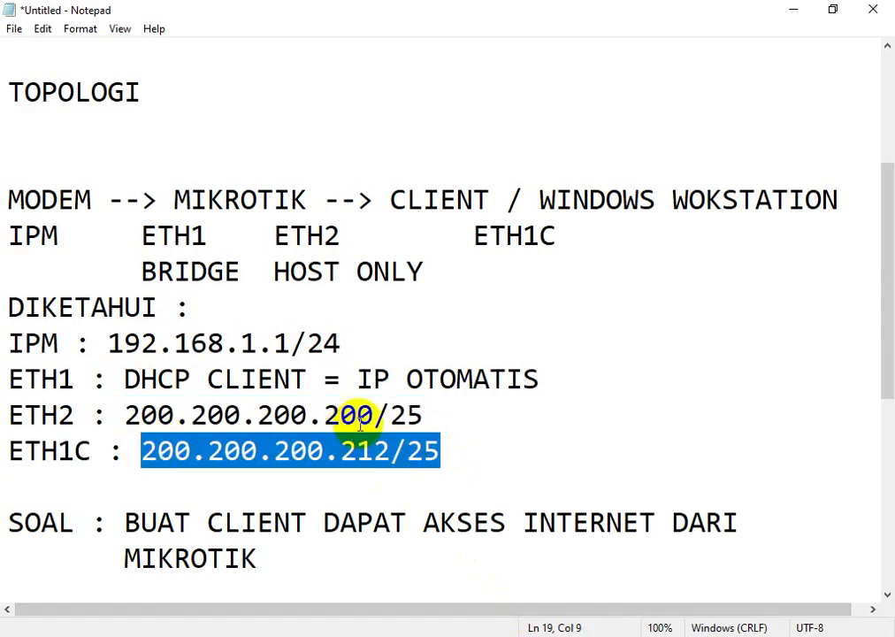
left_click_drag(442, 409, 122, 412)
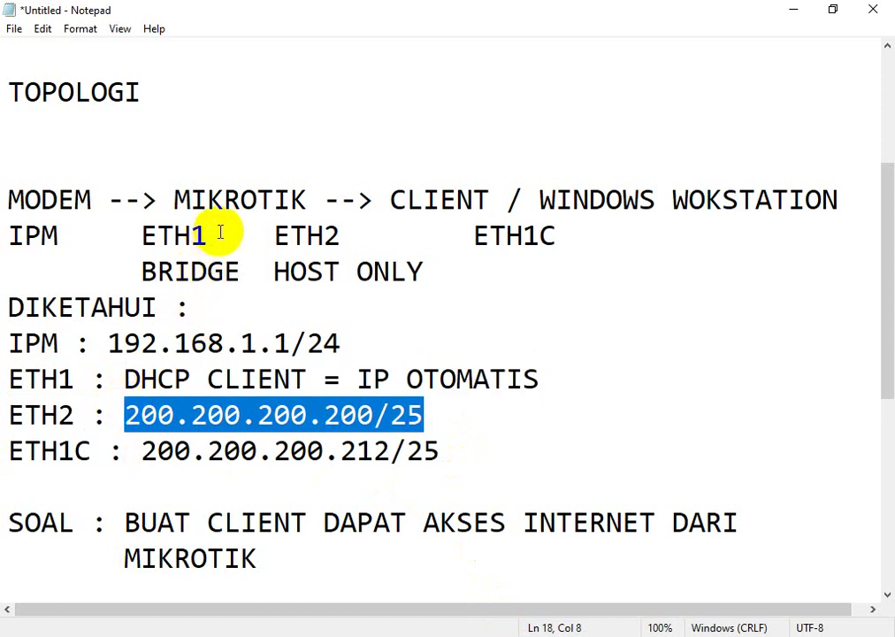
left_click_drag(222, 234, 150, 234)
left_click(793, 11)
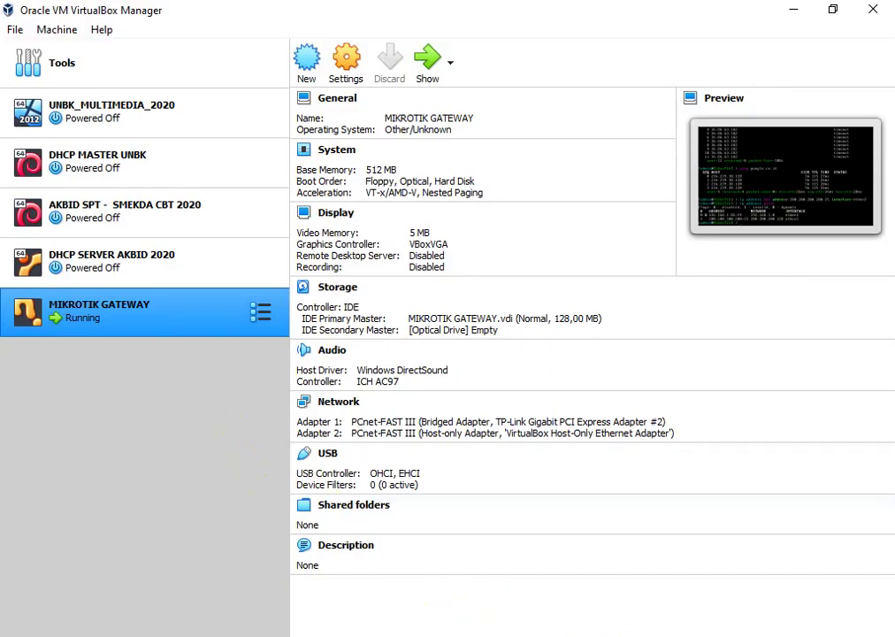
- Switch to the MikroTik console, then bring up Command Prompt and narrow its window to about half its width
key("alt+Tab")
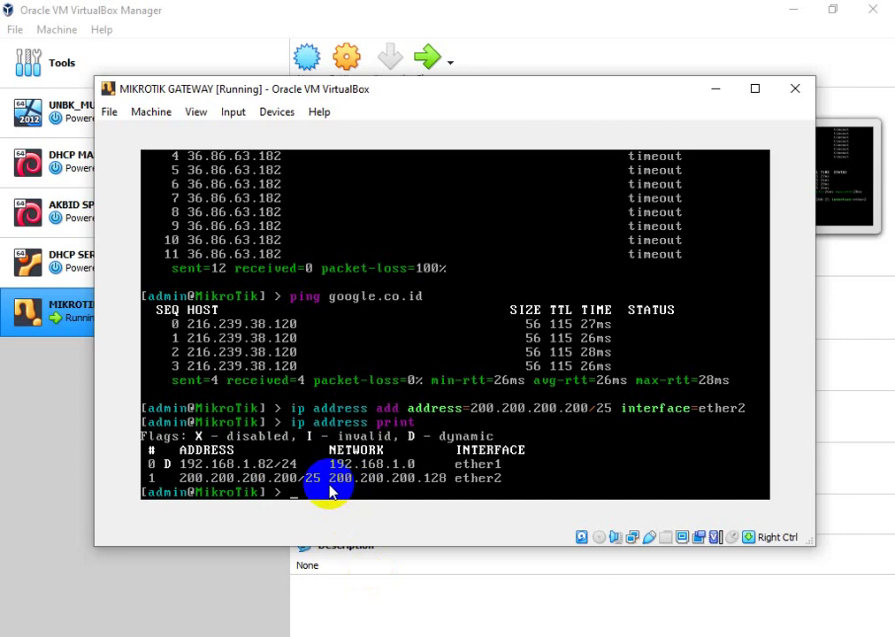
left_click(241, 467)
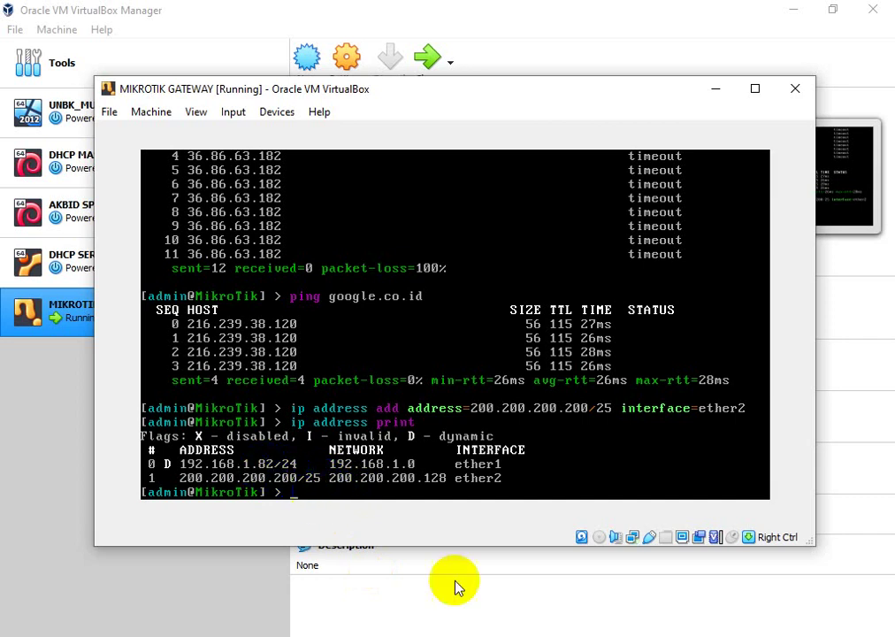
left_click(294, 497)
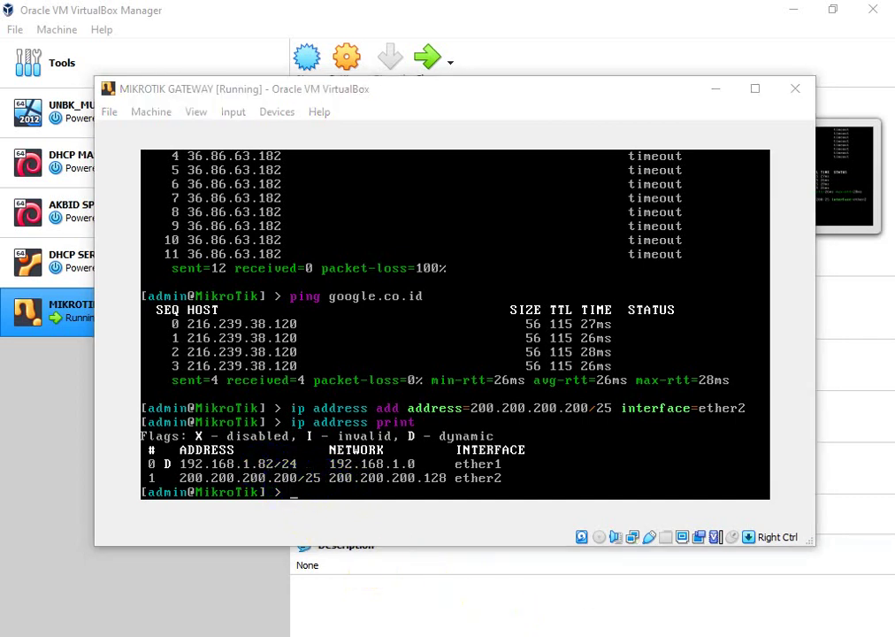
key("alt+Tab")
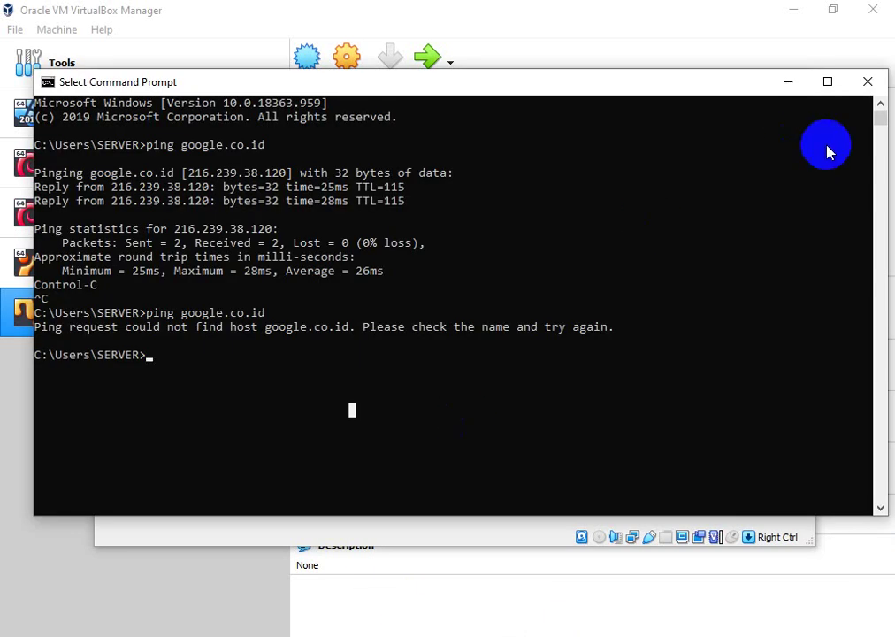
left_click_drag(884, 142, 430, 176)
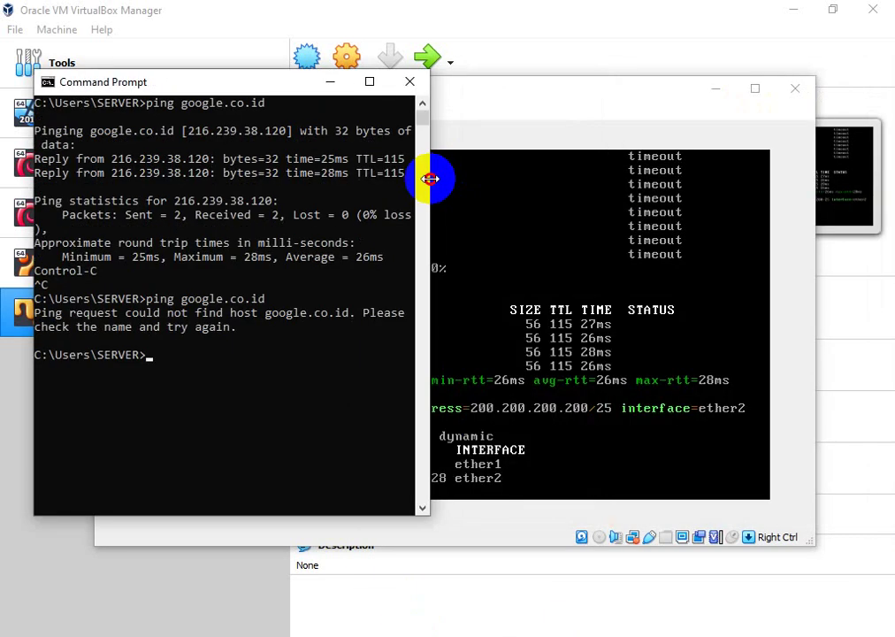
- Move the Command Prompt window beside the MikroTik console and ping 200.200.200.200 from it, stopping the ping early
left_click_drag(265, 85, 757, 139)
left_click(701, 429)
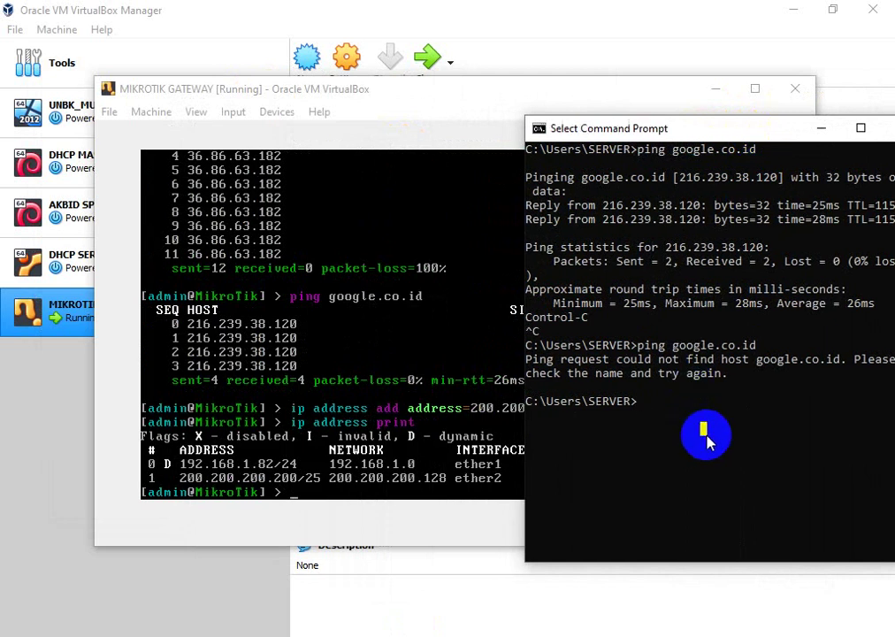
type("ping")
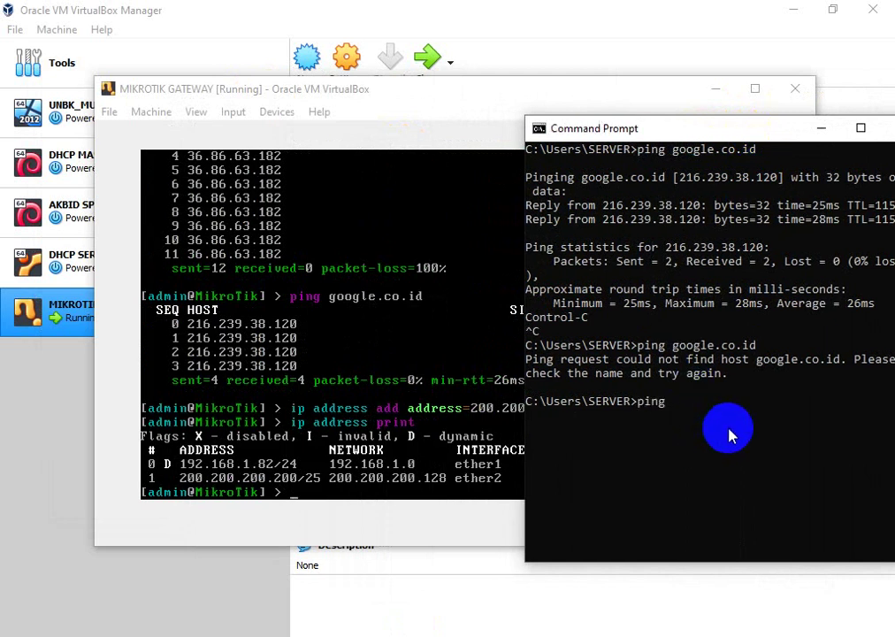
type(" 200.200.200.200")
key("Return")
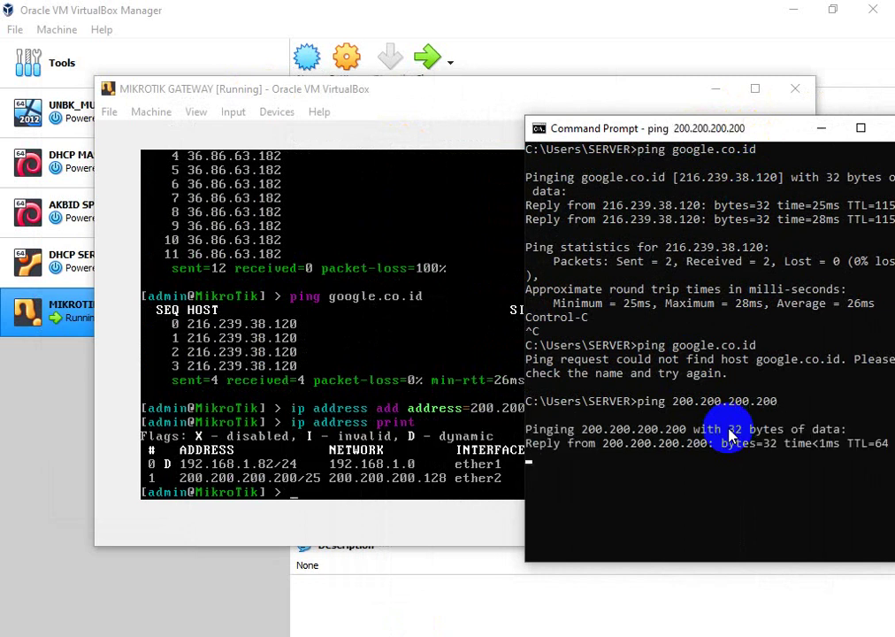
key("ctrl+c")
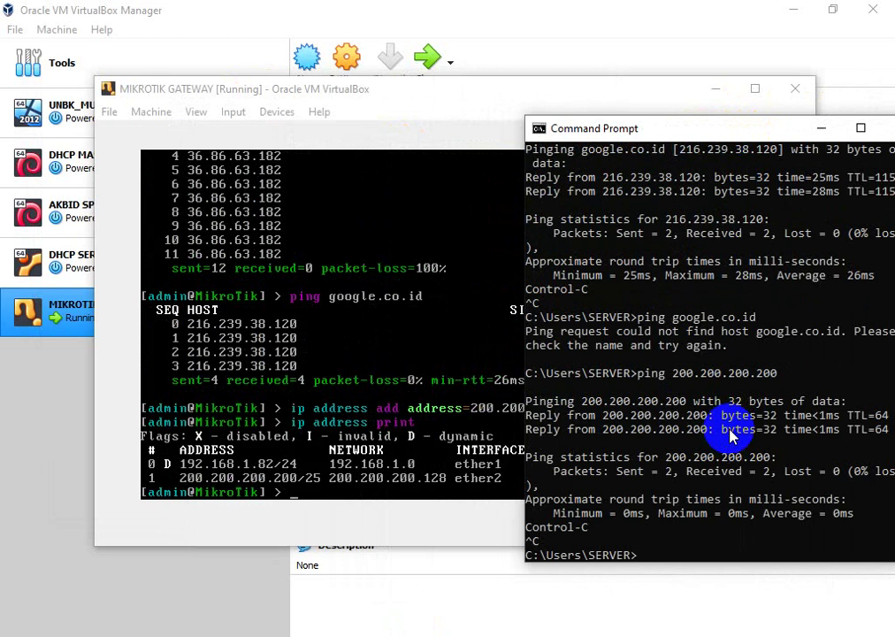
- Reuse the previous ping command with the address changed to 192.168.1.82, run it and stop it early
key("Up")
key("BackSpace")
key("BackSpace")
key("BackSpace")
key("BackSpace")
key("BackSpace")
key("BackSpace")
key("BackSpace")
key("BackSpace")
key("BackSpace")
key("BackSpace")
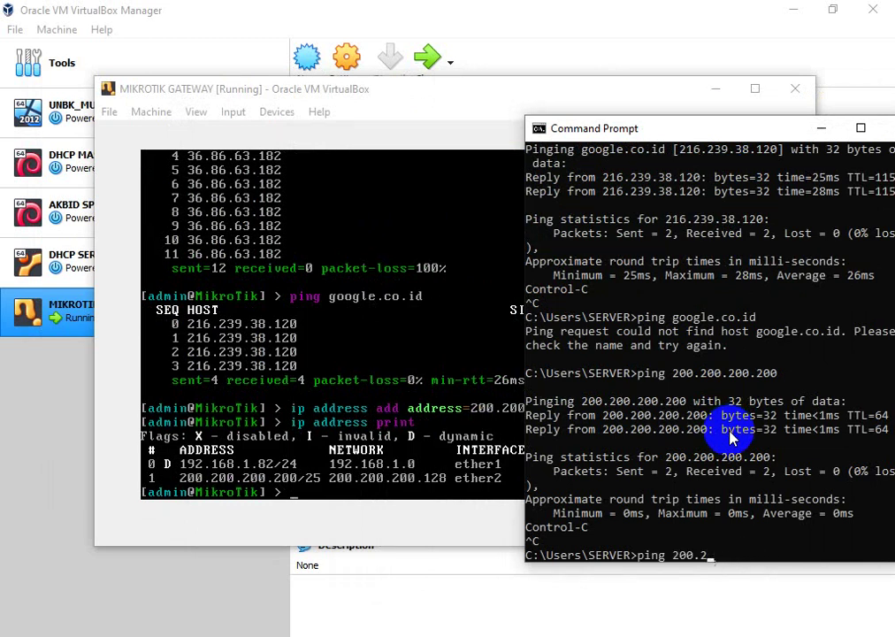
key("BackSpace")
key("BackSpace")
key("BackSpace")
key("BackSpace")
key("BackSpace")
type("192.168.1")
key("Return")
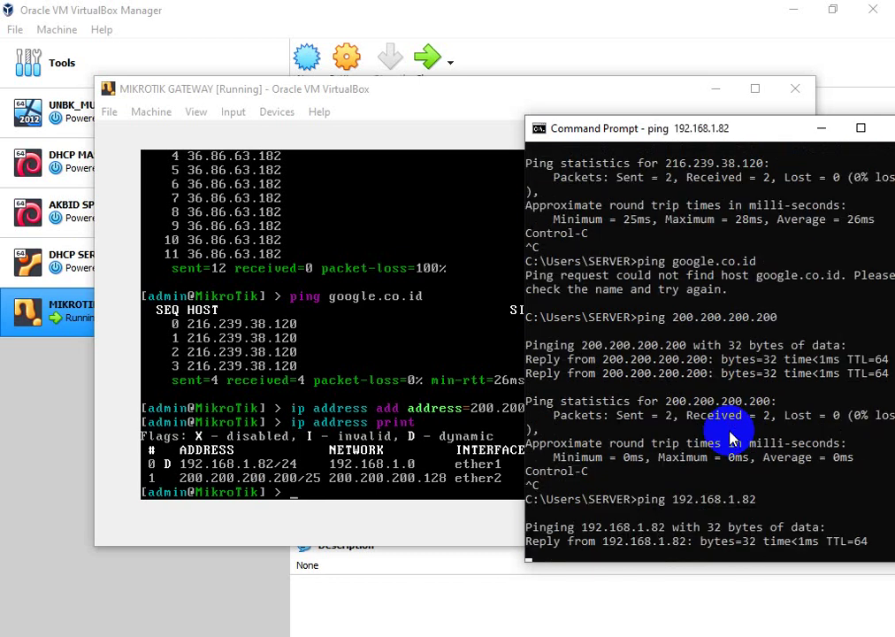
key("ctrl+c")
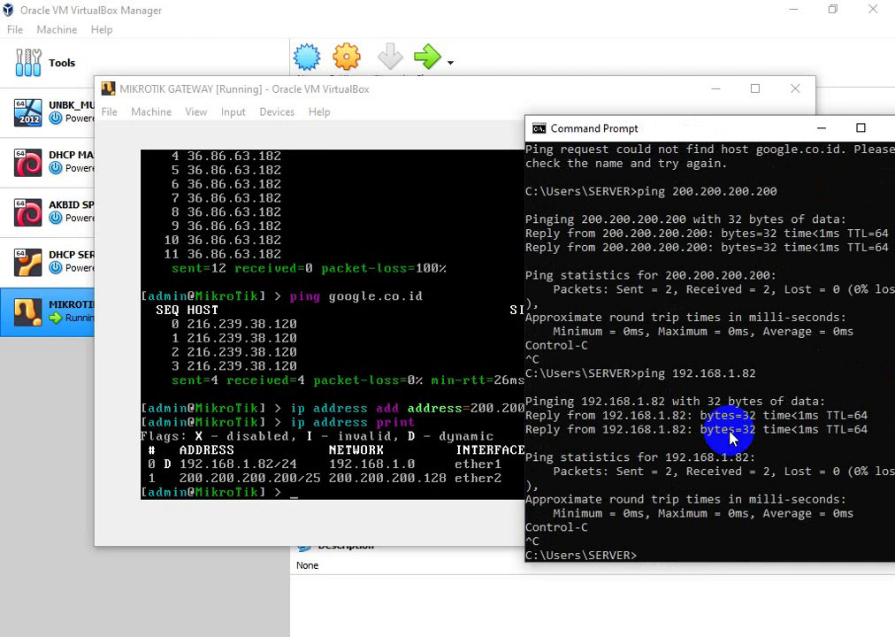
- Ping the modem address 192.168.1.1 from Command Prompt and interrupt the test
key("Up")
key("BackSpace")
key("BackSpace")
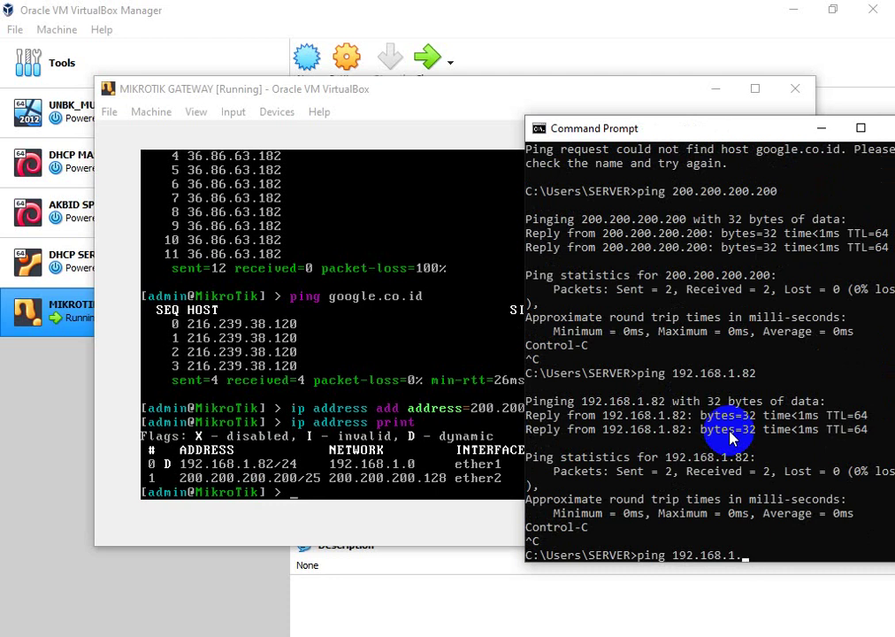
type("1")
key("Return")
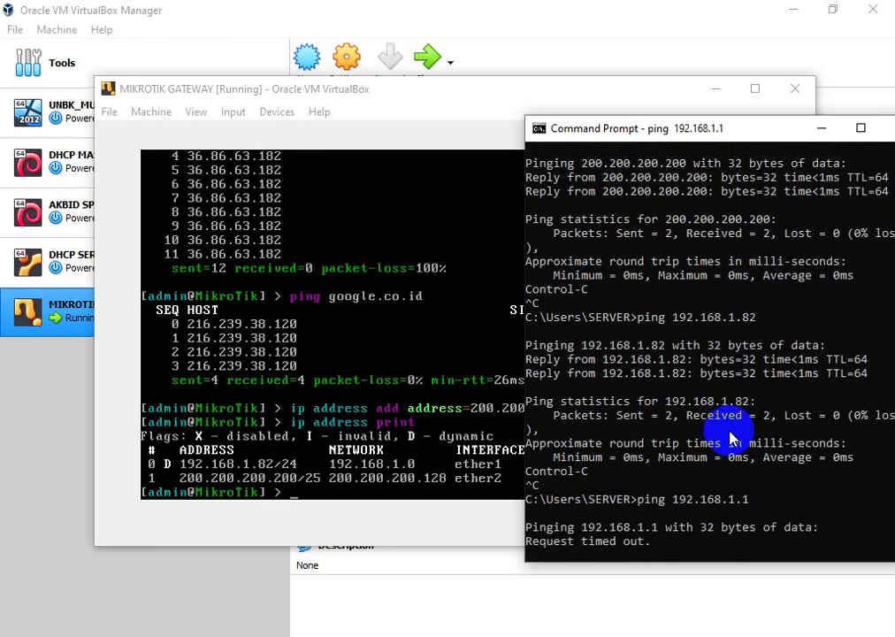
key("ctrl+c")
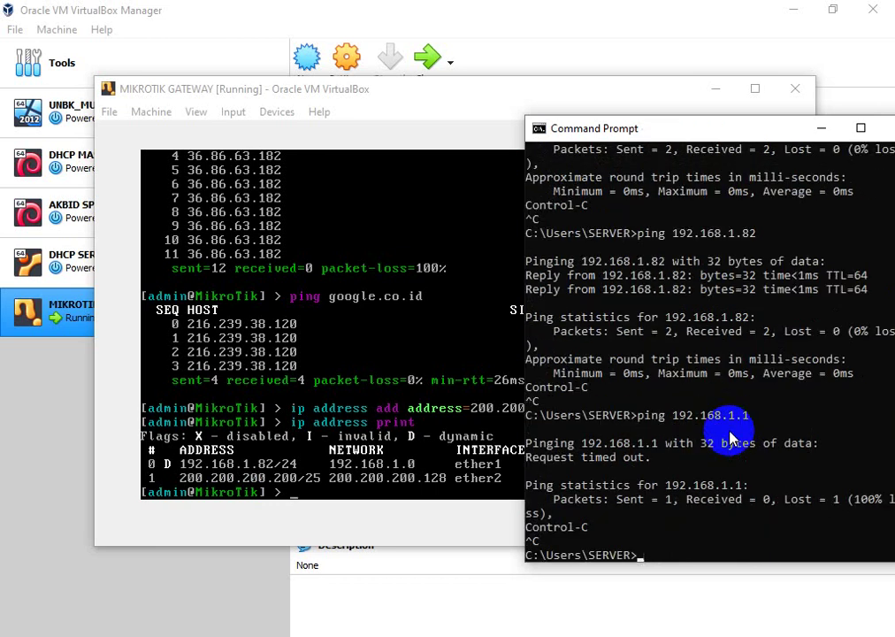
- In the MikroTik console, begin the command "ip firewall nat add chain=srcnat out-interface=" without running it
left_click(392, 467)
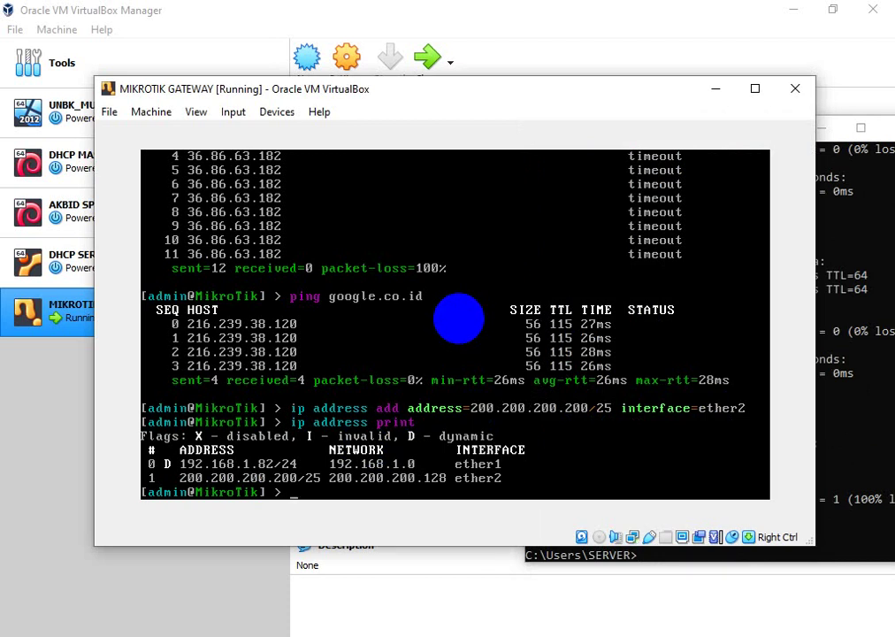
type("p firewall na")
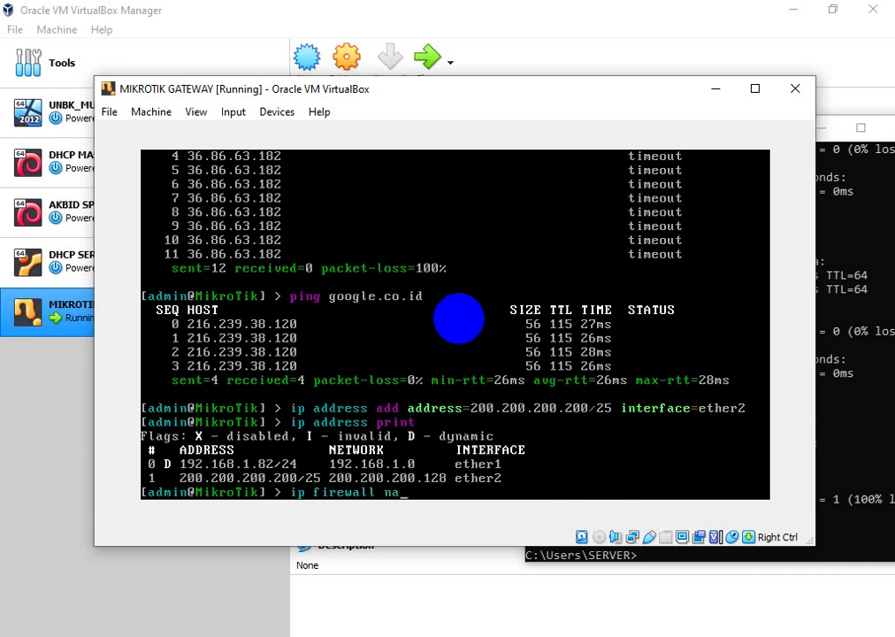
type("t add chain=srcnat")
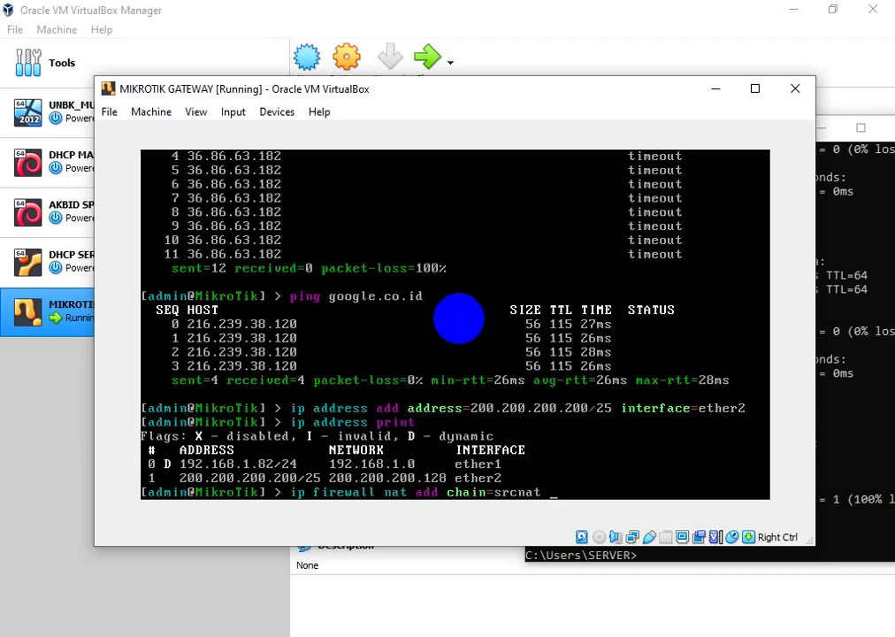
type(" out-interface=")
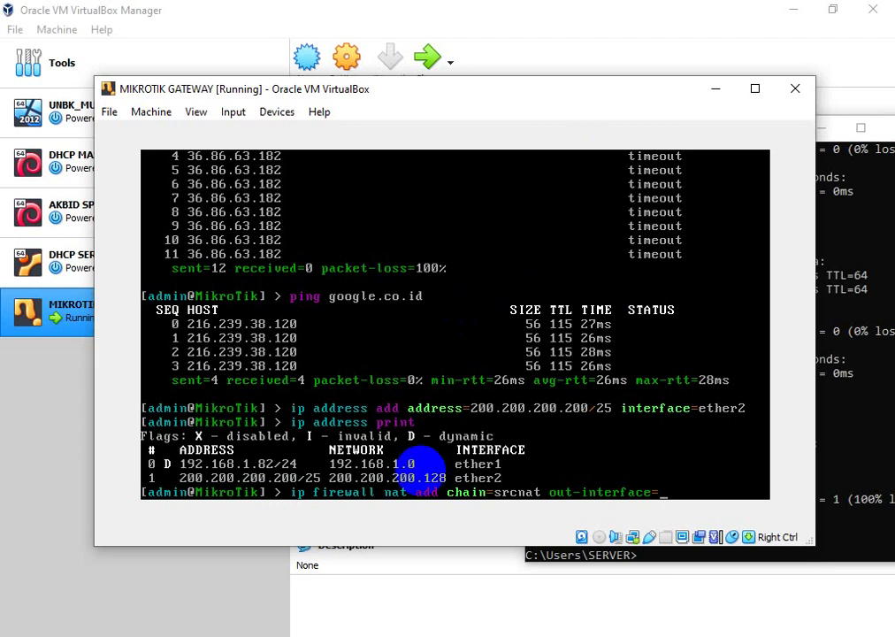
- Release the console and switch to the Notepad topology notes, highlighting the ETH1 and IPM labels to check the modem-facing interface
key("Control_R")
left_click(609, 627)
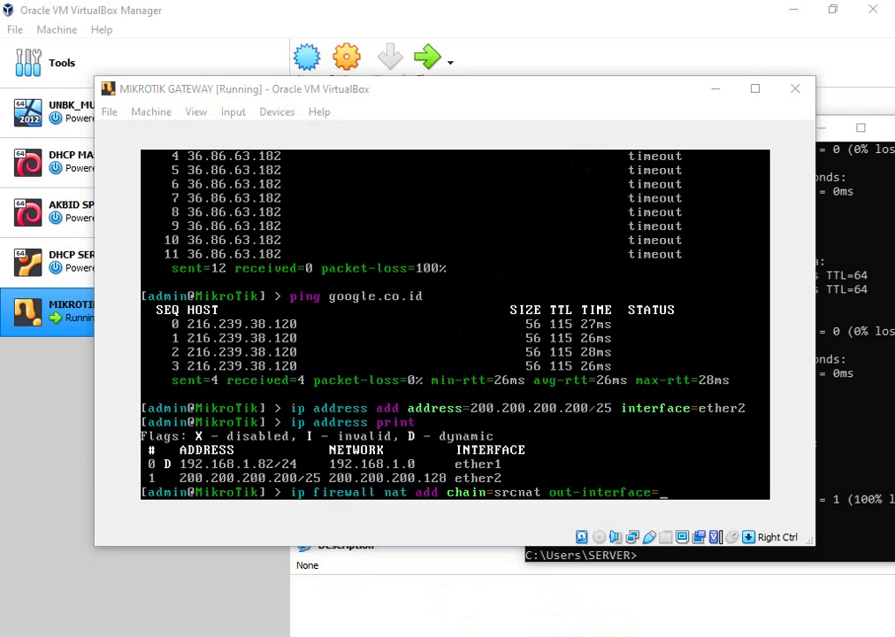
left_click(221, 243)
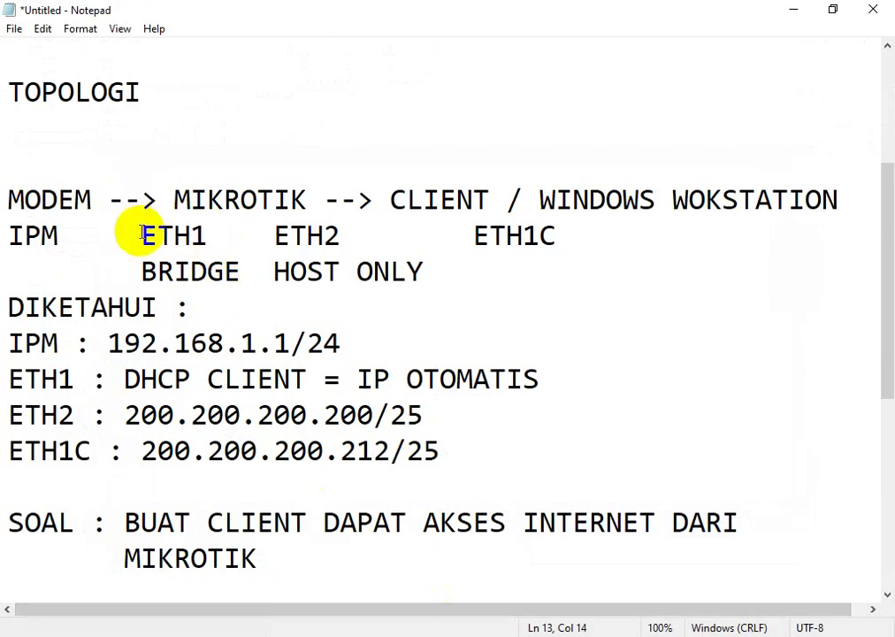
left_click_drag(143, 236, 201, 232)
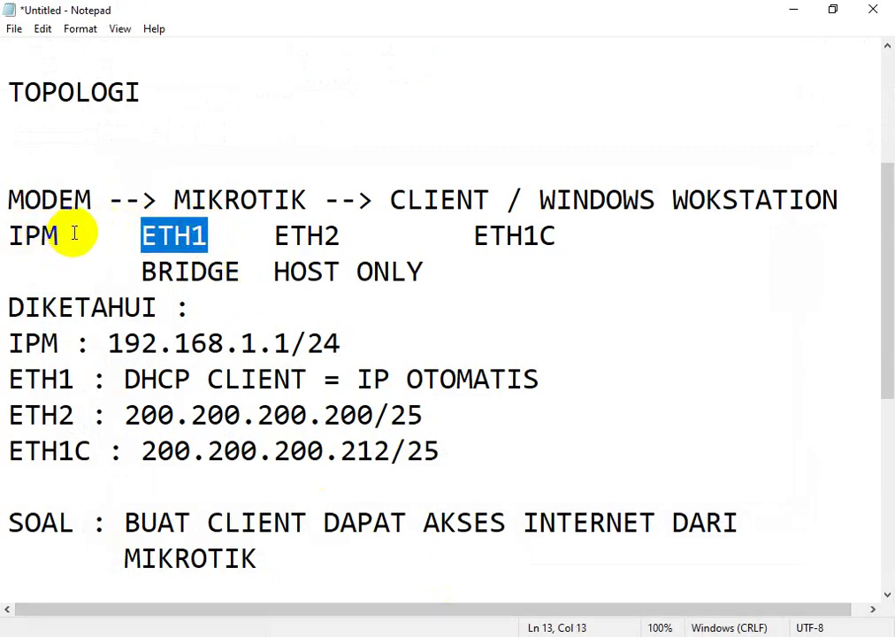
left_click_drag(72, 235, 9, 237)
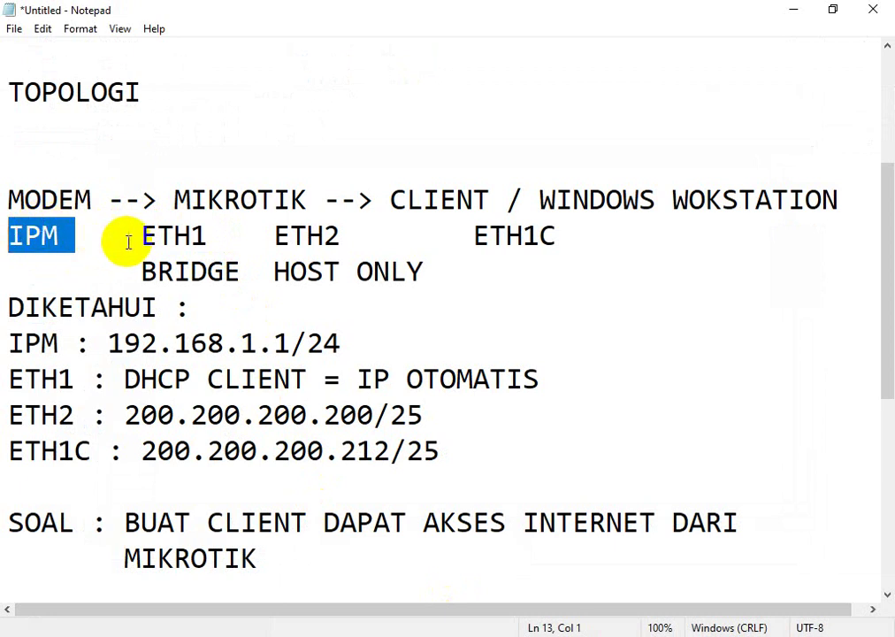
left_click_drag(139, 237, 202, 239)
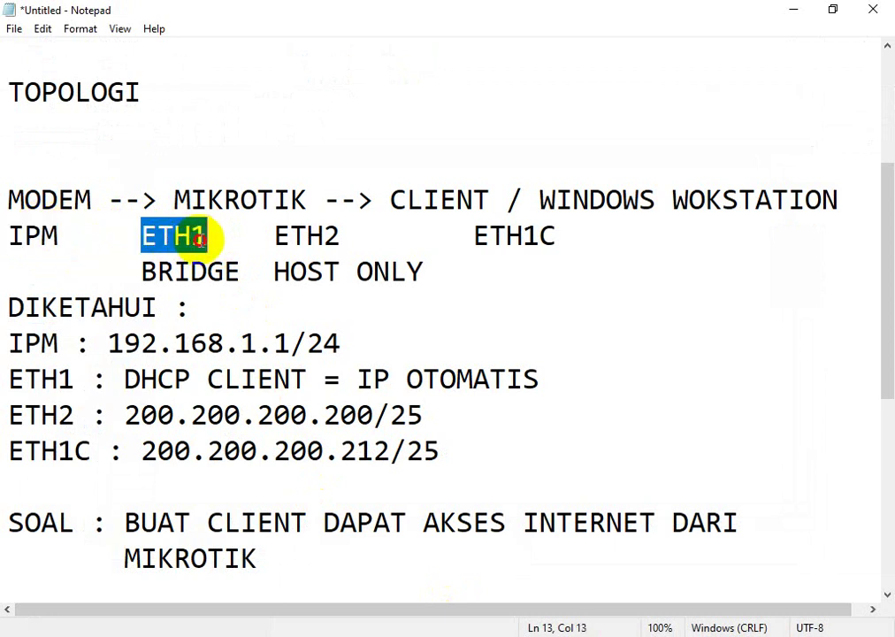
- Minimize Notepad and complete the MikroTik NAT rule with out-interface ether1 and action=masquerade, then run the command
left_click(793, 9)
left_click(631, 467)
type("ether")
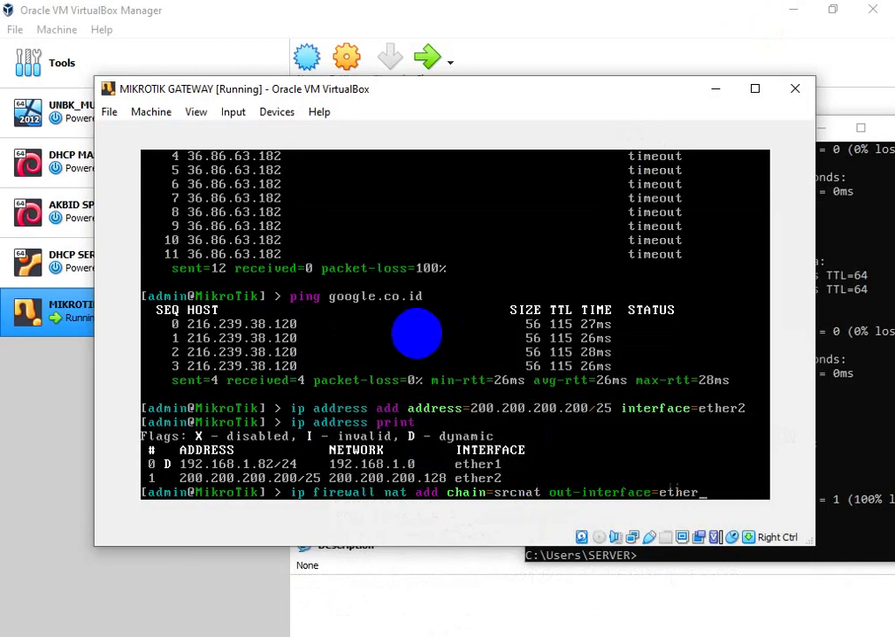
type("1 action=masquerade")
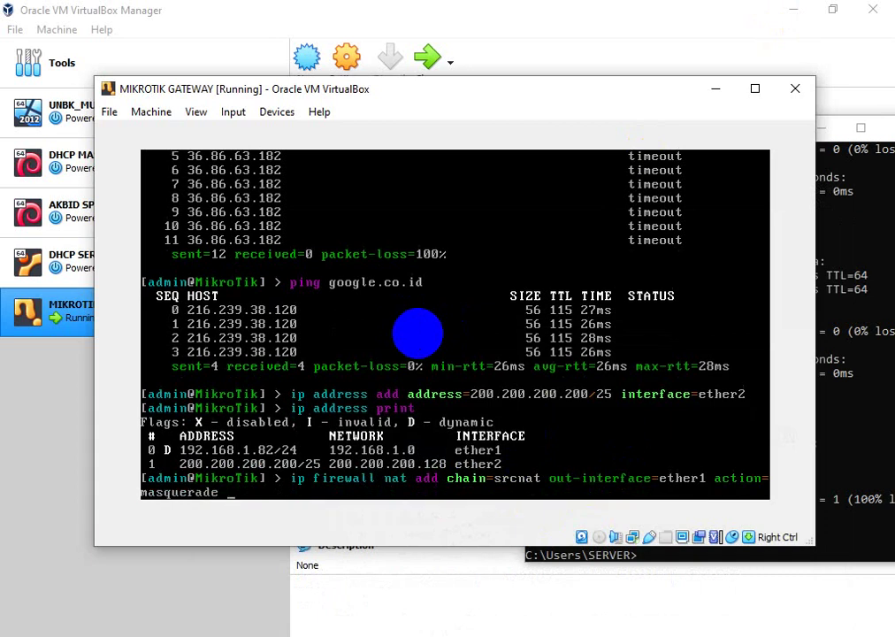
key("Return")
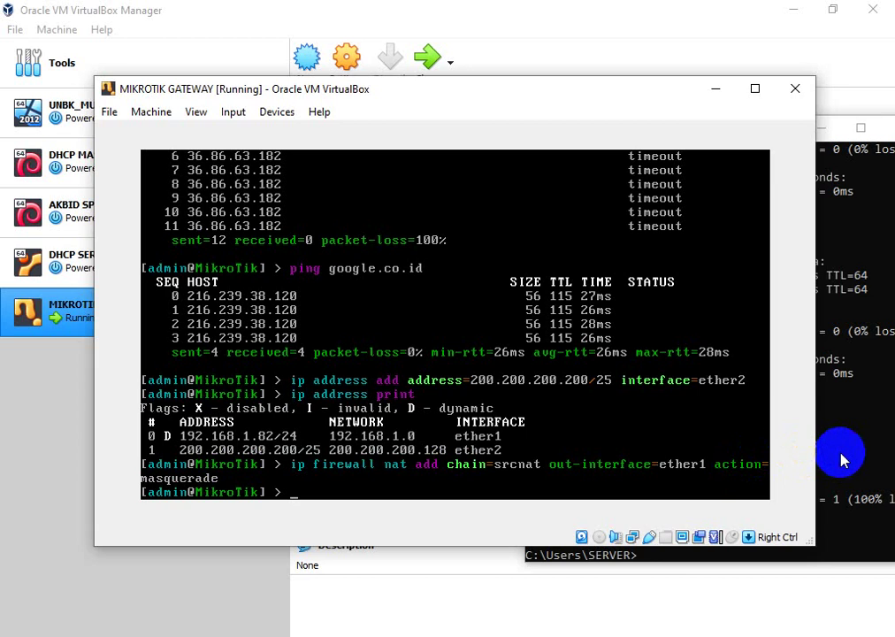
- Return to Command Prompt and ping 192.168.1.1 again, followed by google.co.id, stopping each ping early
left_click(841, 459)
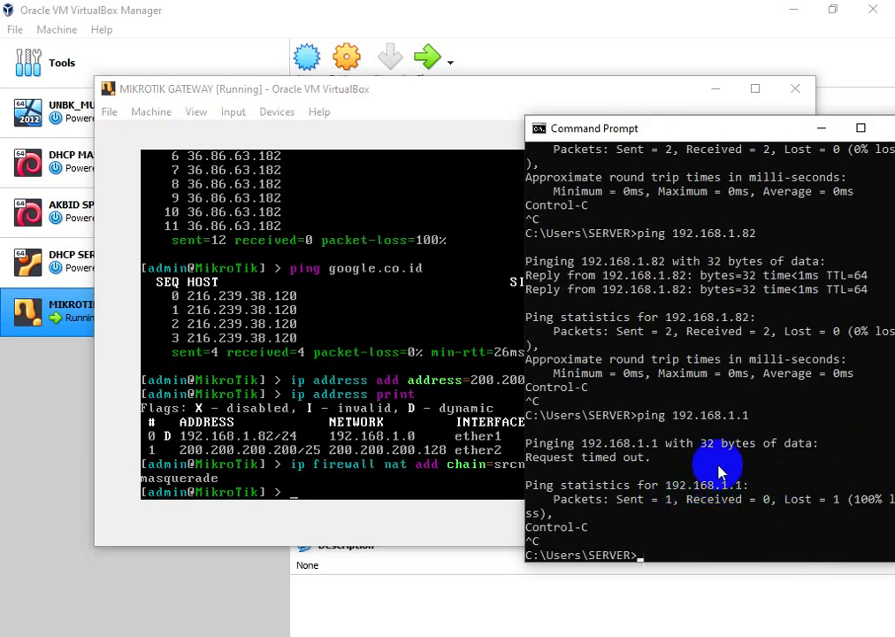
key("Up")
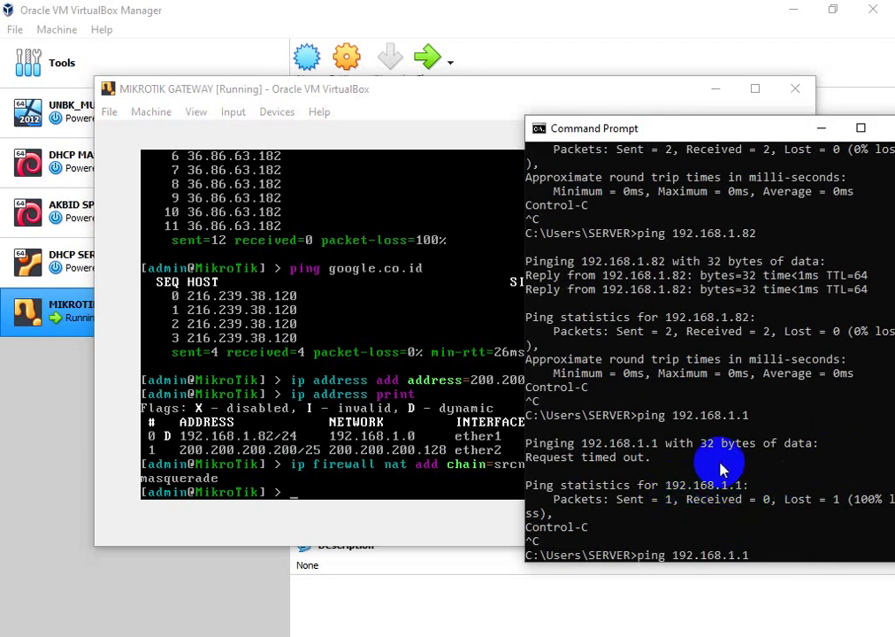
key("Return")
key("ctrl+c")
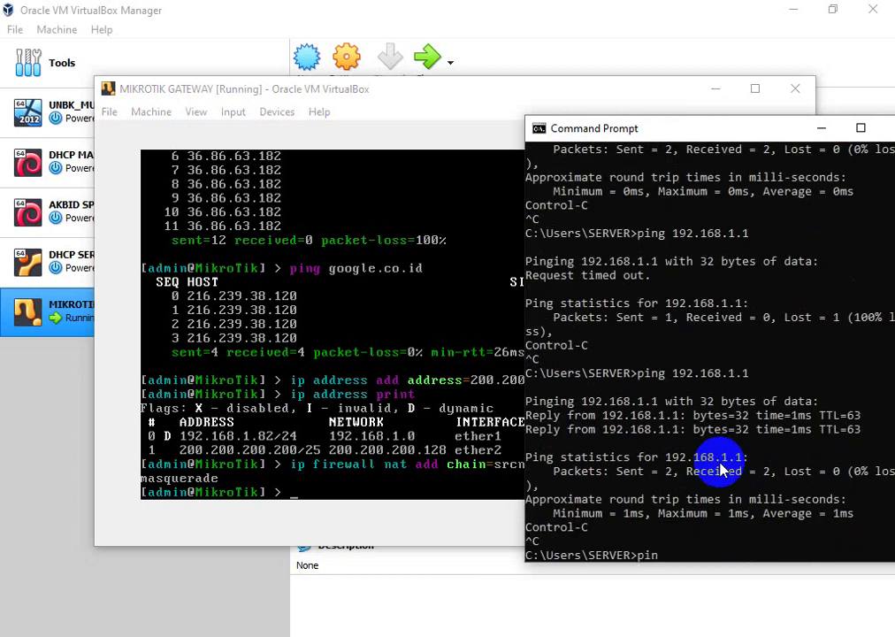
type("google.co.id")
key("Return")
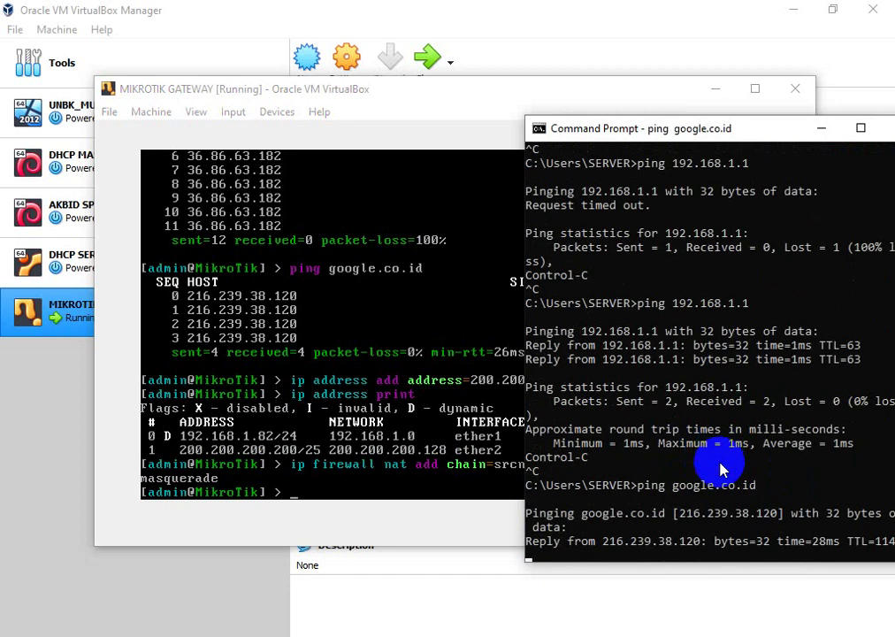
key("ctrl+c")
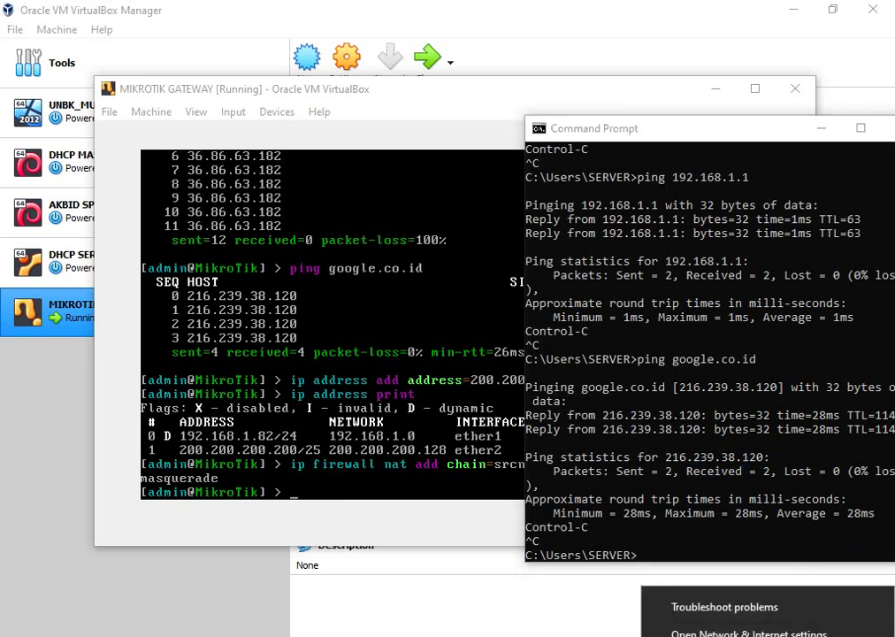
- Check the connection status of Ethernet 3 and VirtualBox Host-Only Network in Network Connections, then close the network windows
left_click(743, 630)
left_click(53, 246)
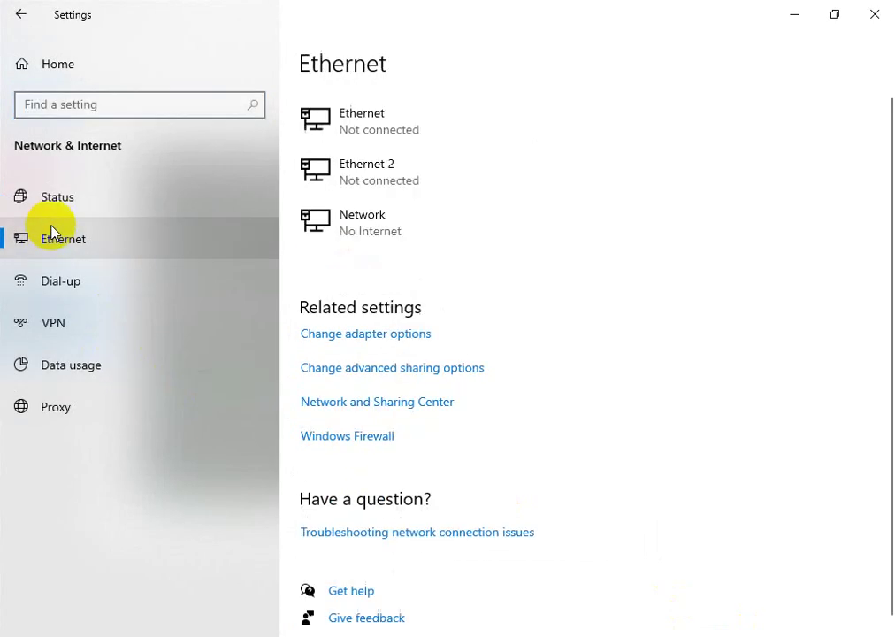
left_click(365, 332)
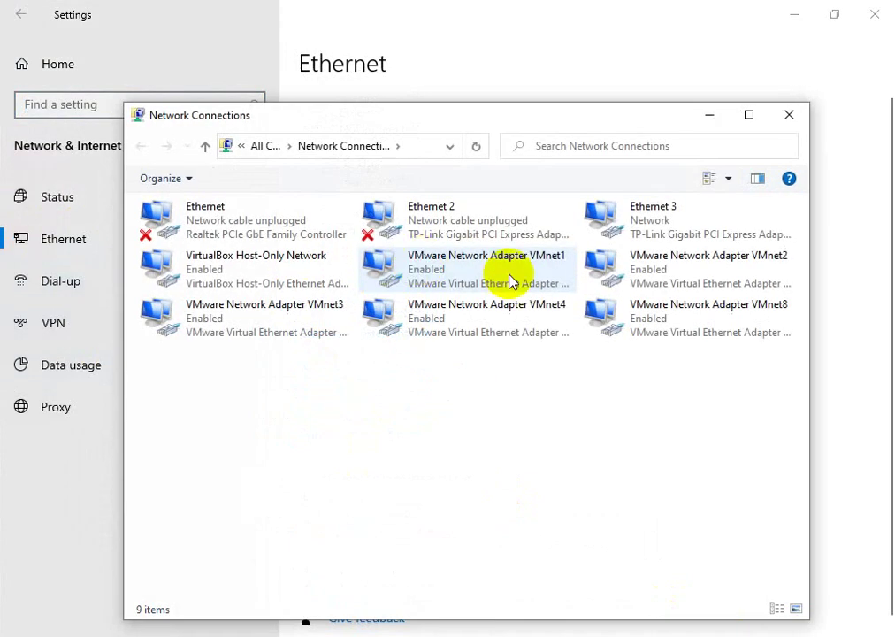
double_click(650, 222)
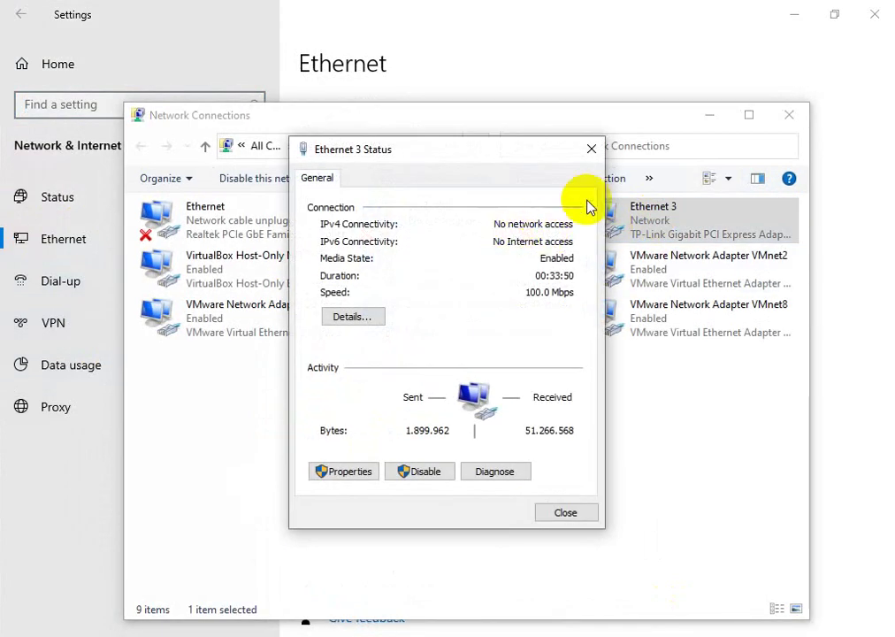
left_click(589, 150)
double_click(249, 265)
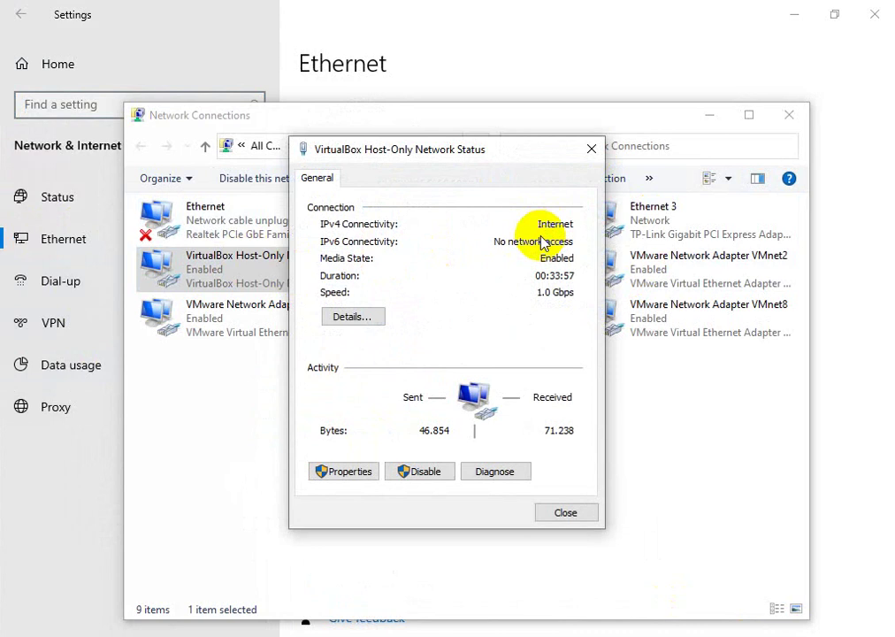
left_click(590, 149)
left_click(790, 116)
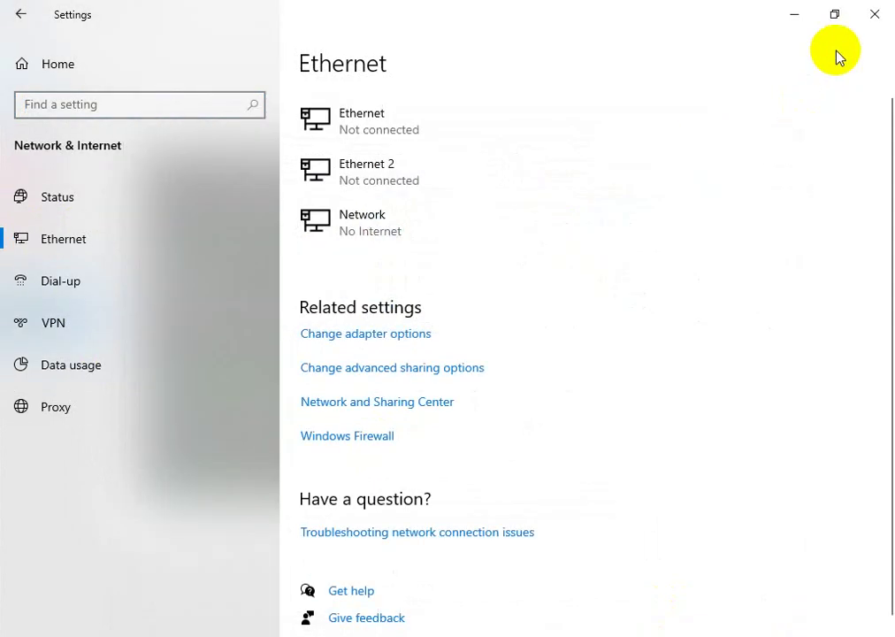
left_click(872, 16)
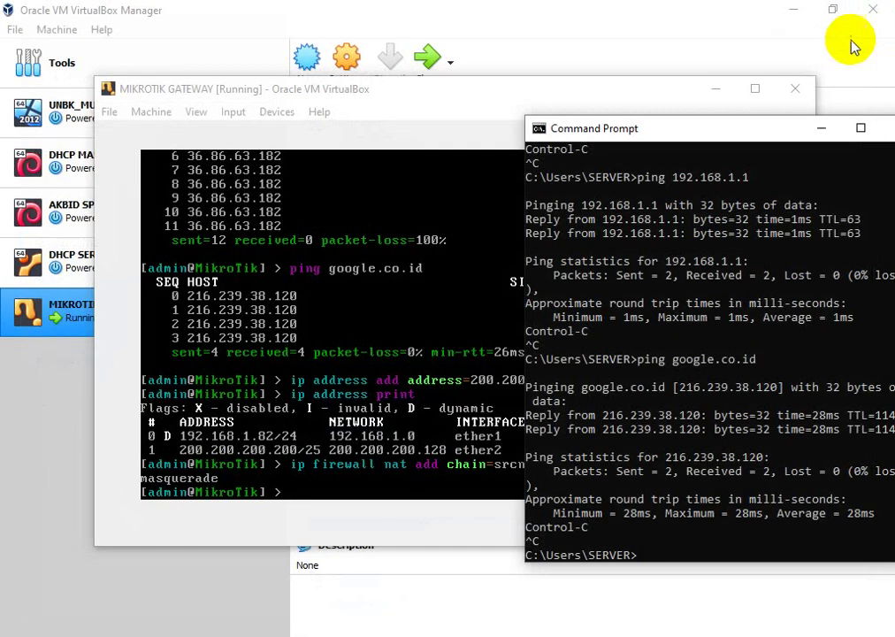
- Start a continuous ping to google.co.id from Command Prompt using the -t option
left_click(779, 430)
key("Escape")
key("Up")
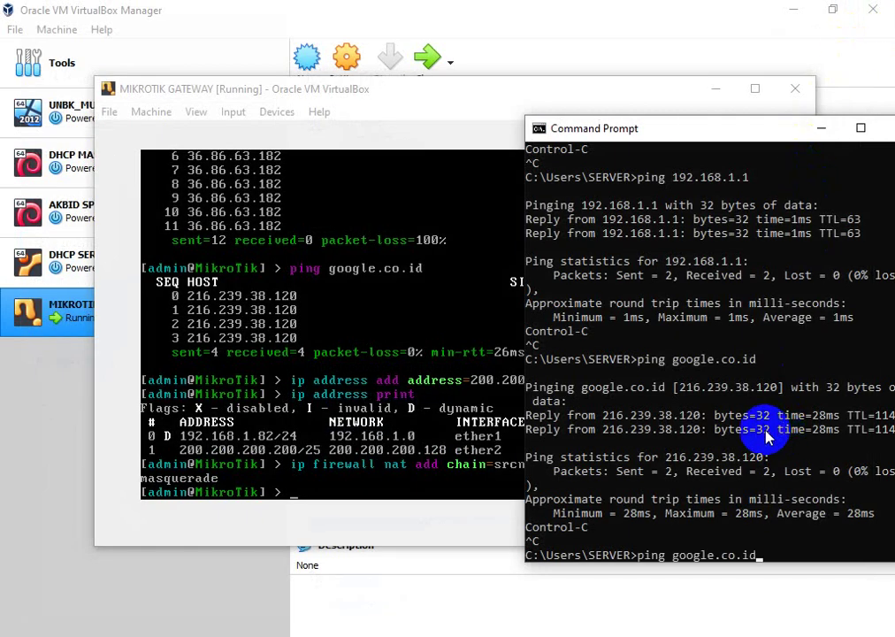
type("-t")
key("Return")
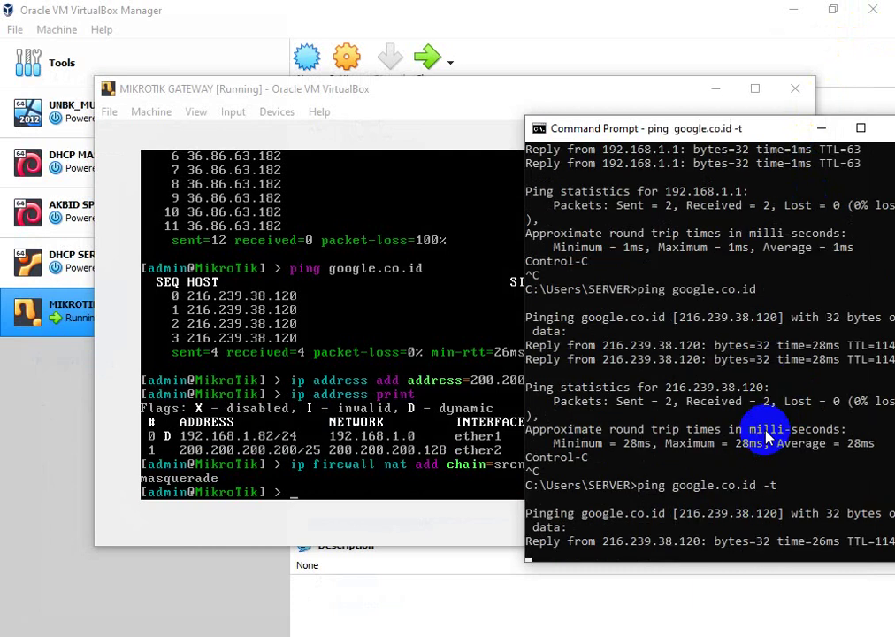
- Move the Command Prompt window so its ping output stays in view, and reset the MIKROTIK GATEWAY virtual machine
left_click_drag(763, 128, 659, 64)
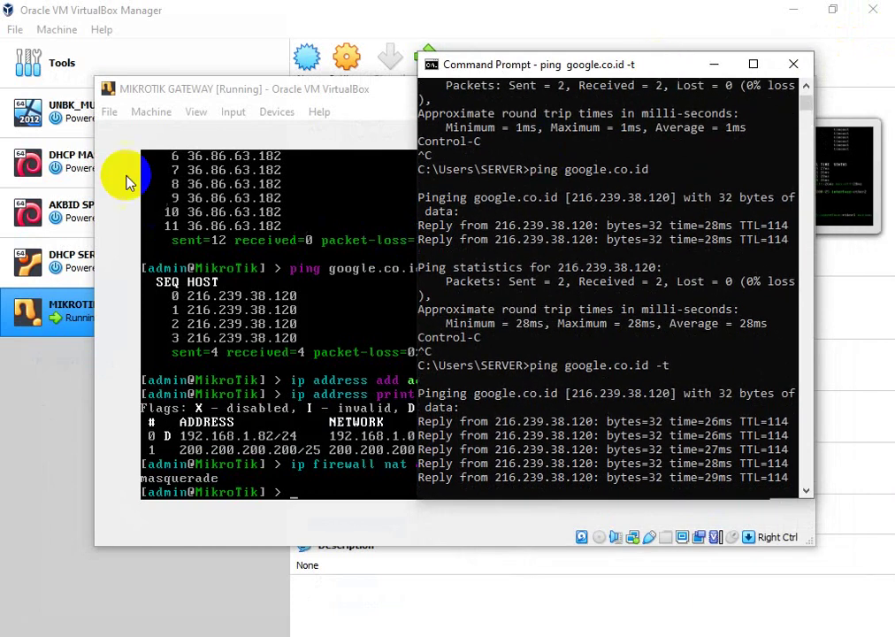
left_click(155, 116)
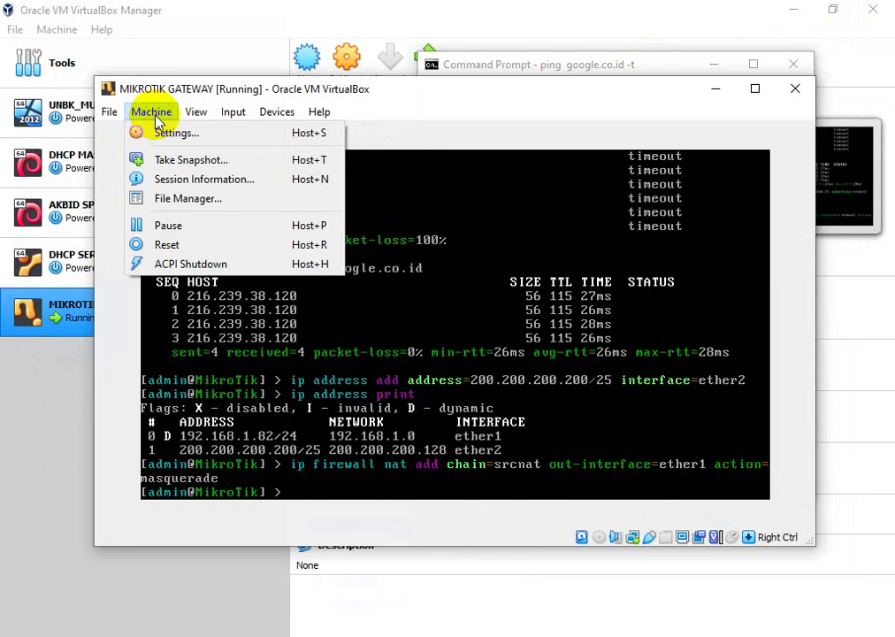
left_click(186, 249)
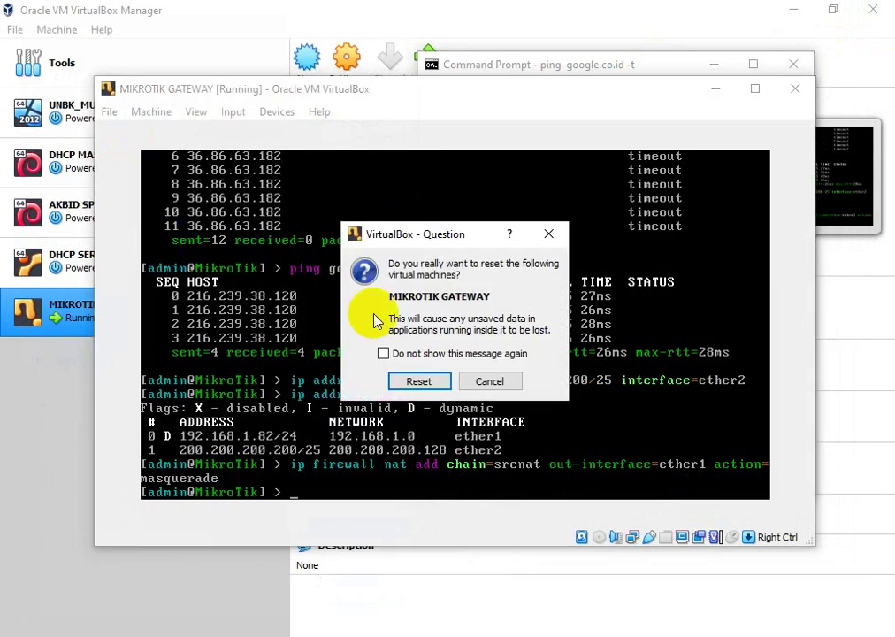
left_click(418, 380)
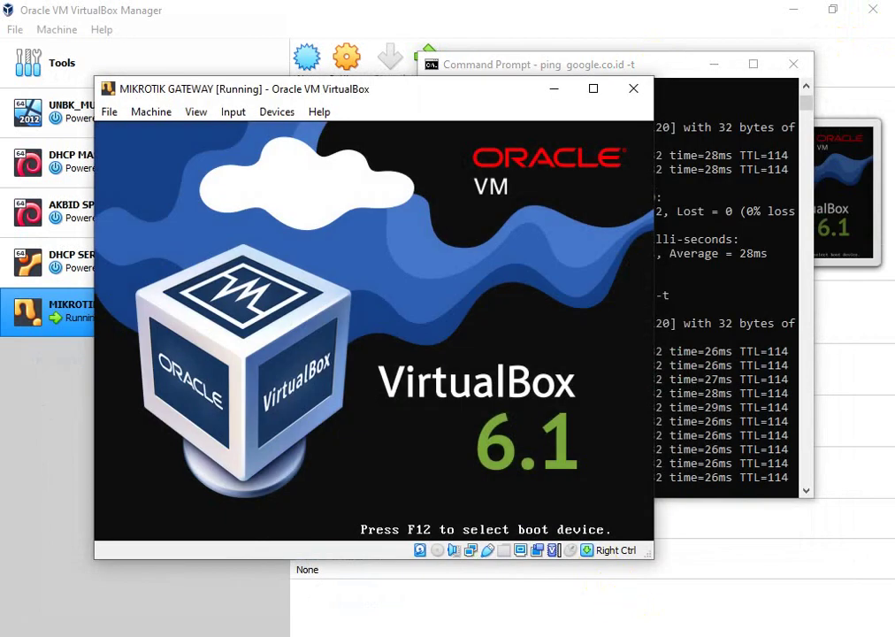
- Watch the continuous ping to google.co.id in Command Prompt while the gateway reboots, then stop the ping
left_click(749, 490)
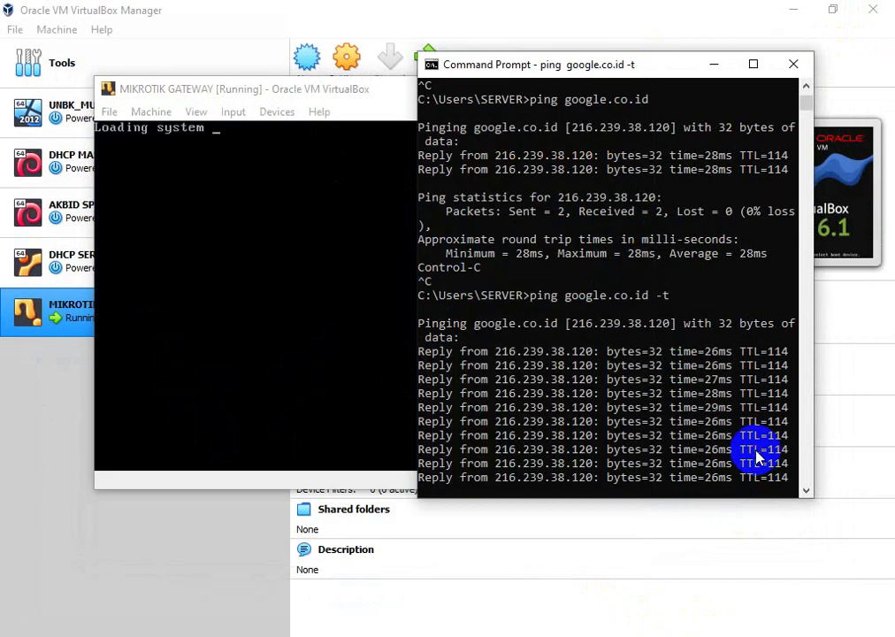
left_click_drag(554, 62, 590, 58)
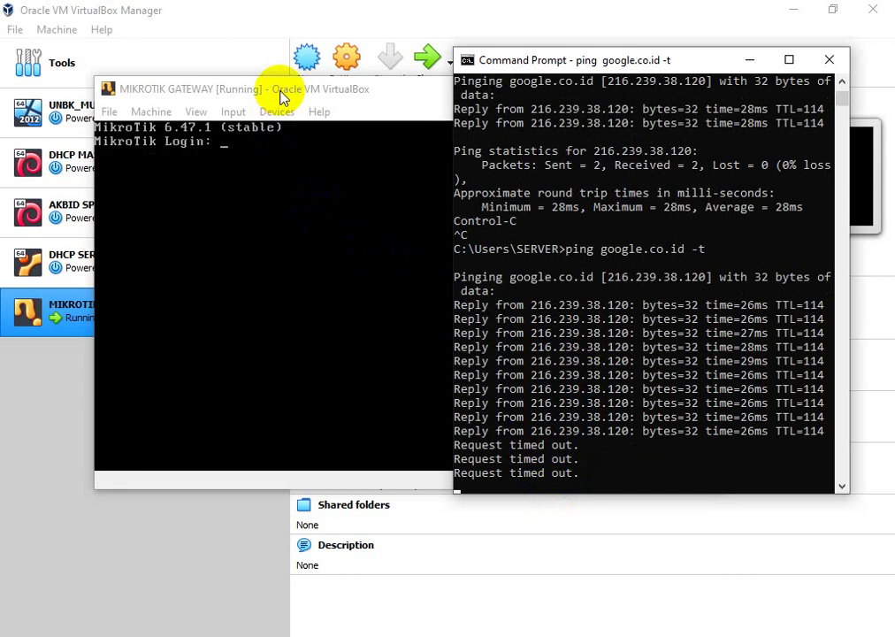
left_click(532, 458)
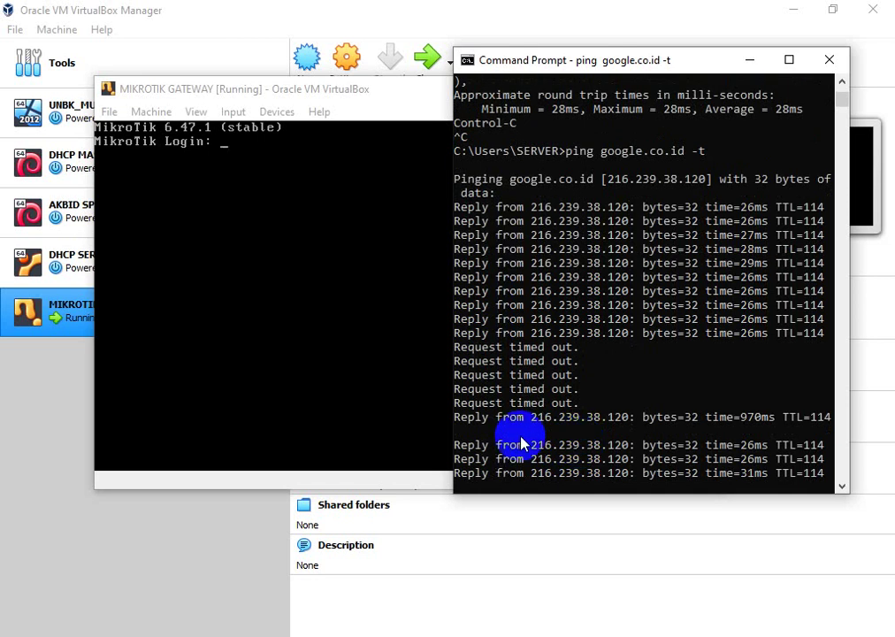
left_click(208, 155)
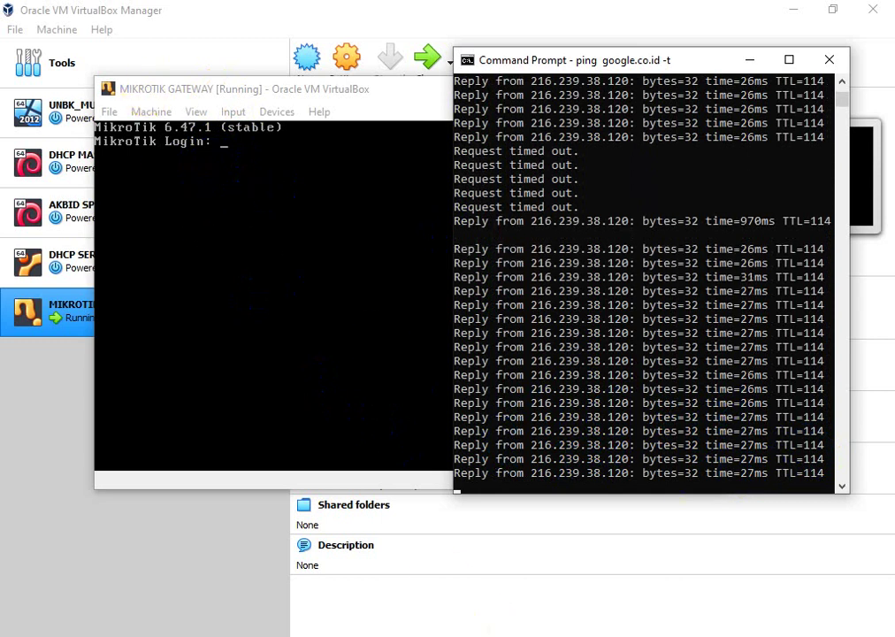
left_click_drag(669, 485, 707, 415)
right_click(707, 416)
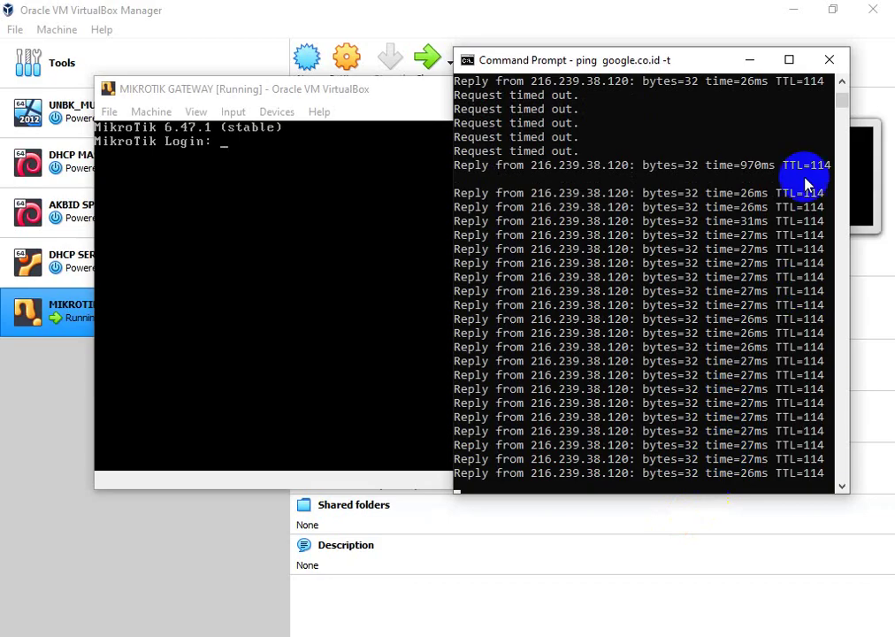
left_click(790, 60)
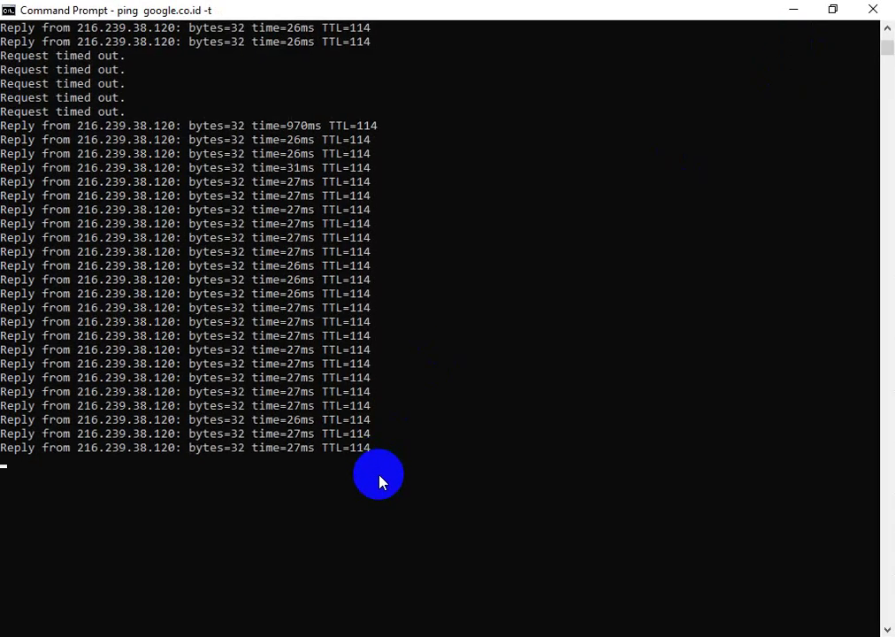
key("ctrl+c")
left_click(832, 10)
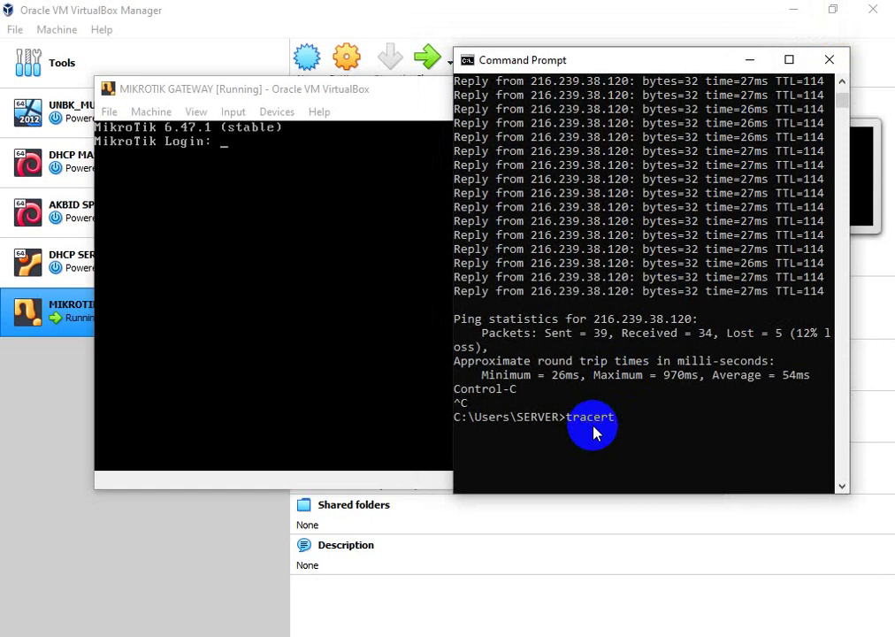
- Trace the route to google.co.id with tracert and enlarge the Command Prompt window to read all the hops
type("google.co.id")
key("Return")
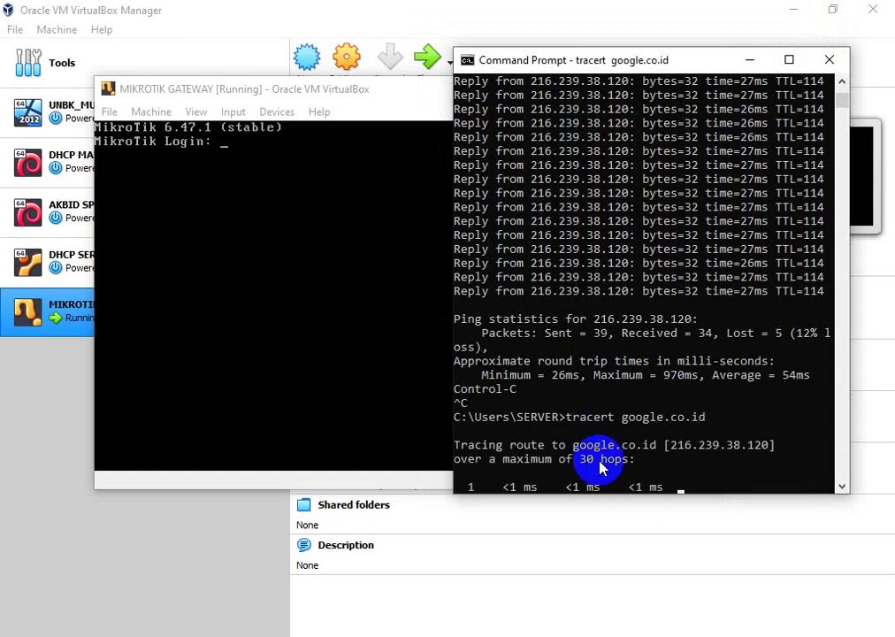
left_click_drag(614, 500, 601, 631)
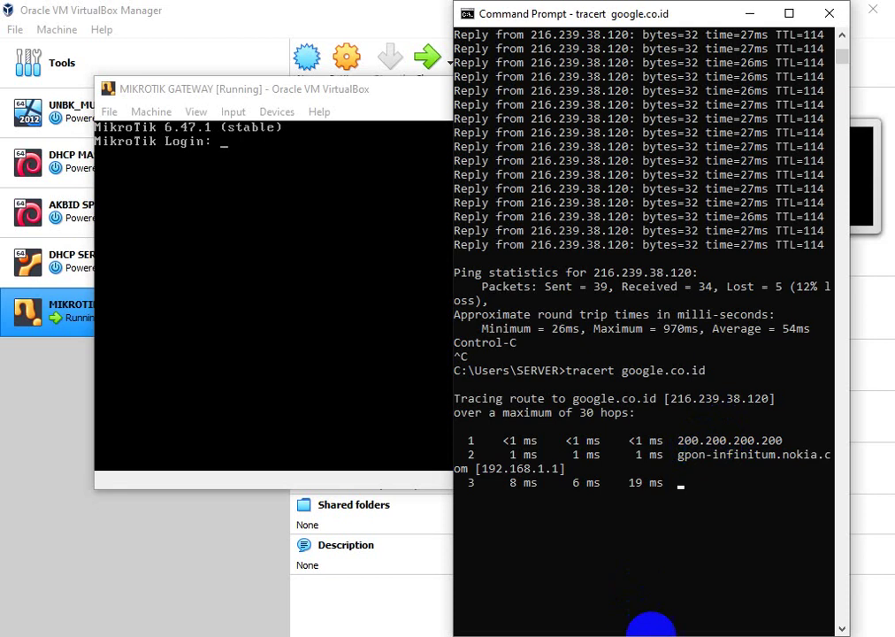
left_click_drag(847, 133, 891, 141)
left_click_drag(455, 290, 260, 272)
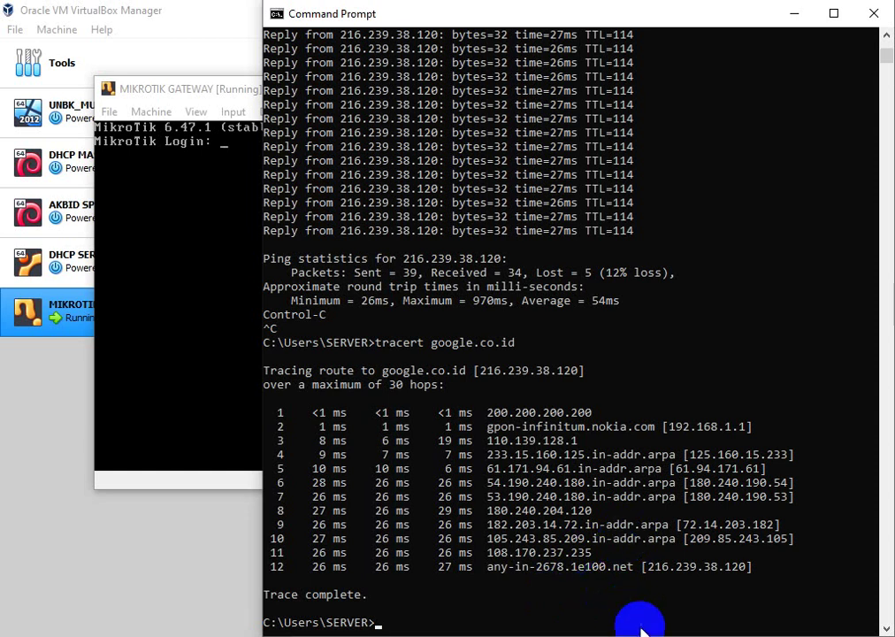
- Switch to Notepad and review the lesson title and topology notes from the beginning of the document
left_click(681, 635)
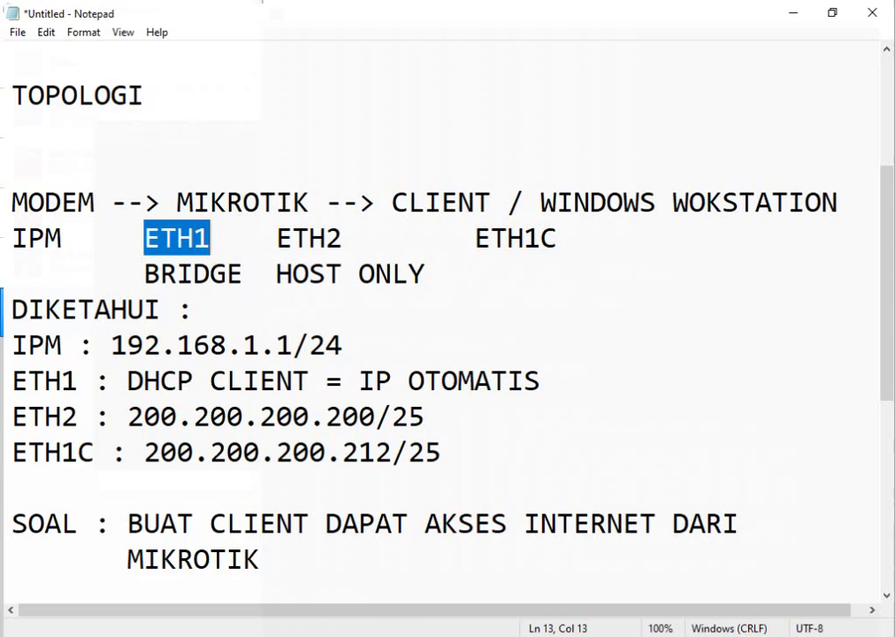
scroll(502, 386, "up", 3)
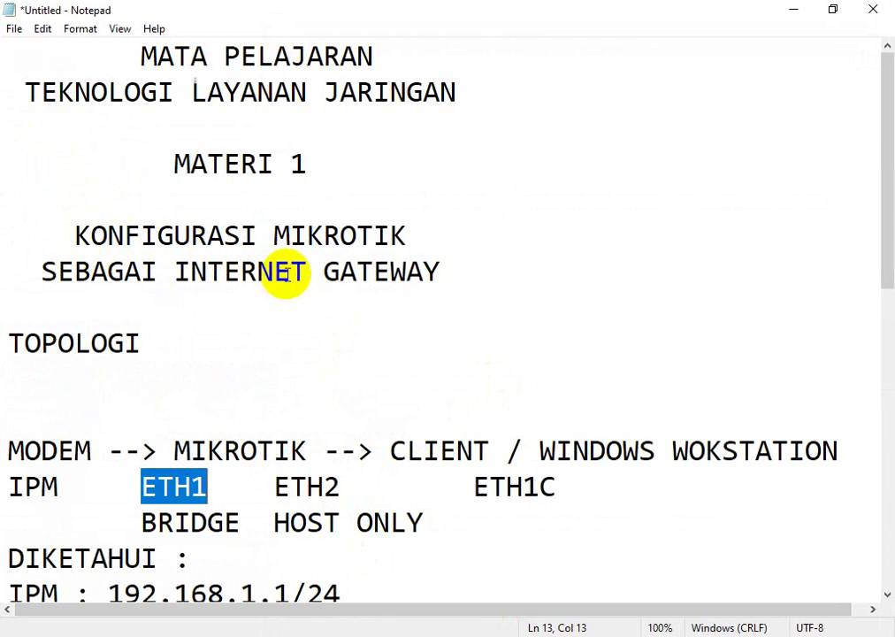
left_click(229, 363)
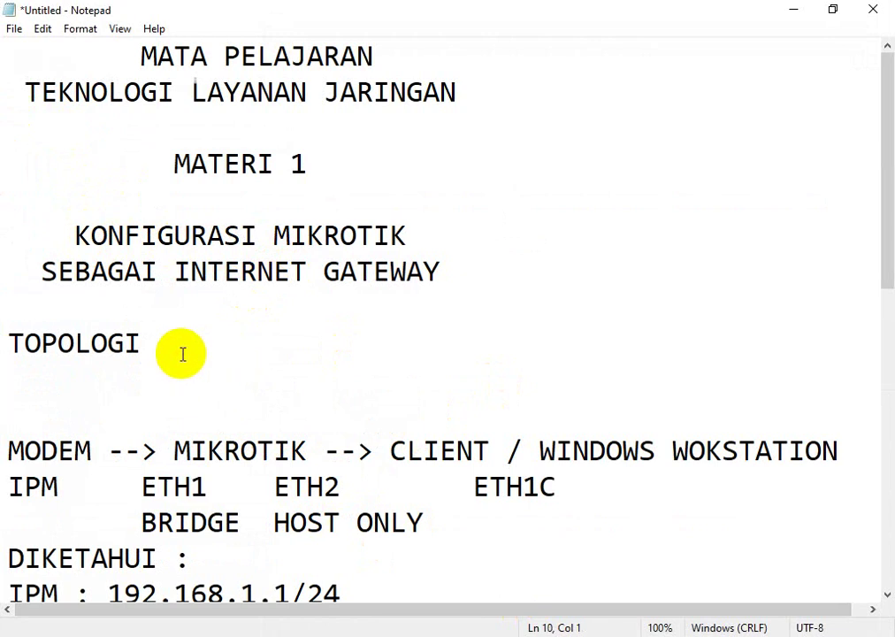